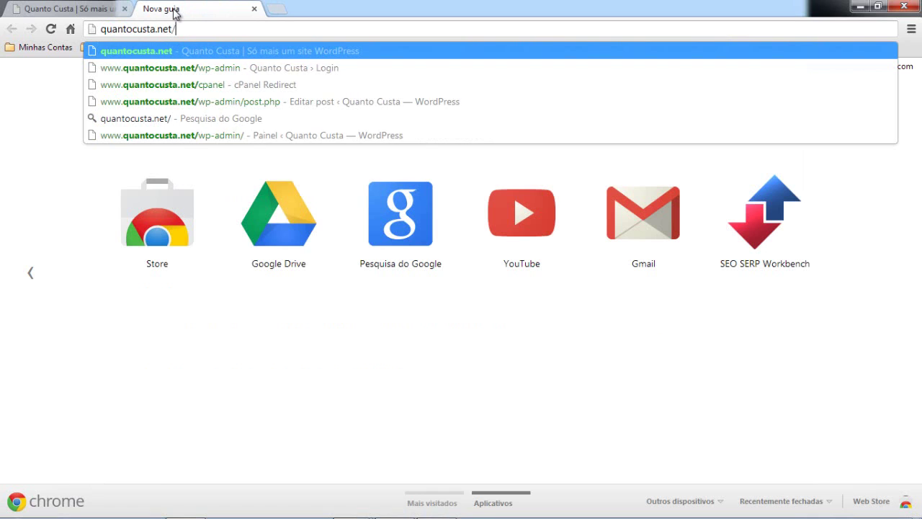
Step: Log in to quantocusta.net/wp-admin with the site's username and password
key(Down)
key(Return)
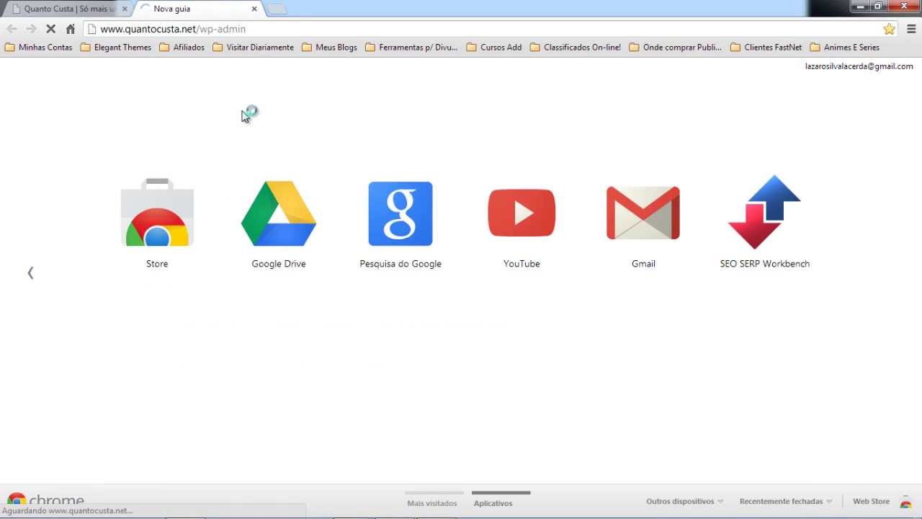
click(444, 228)
click(455, 226)
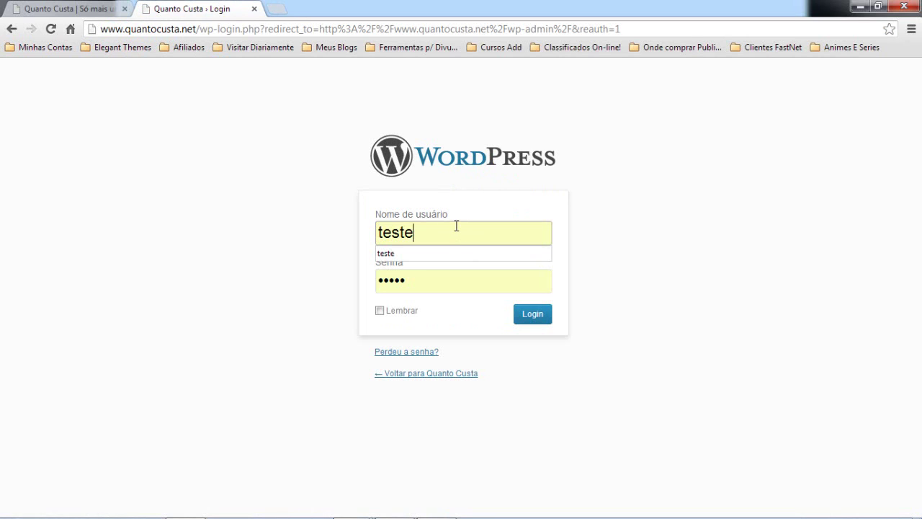
double_click(455, 226)
text(lazarosilva)
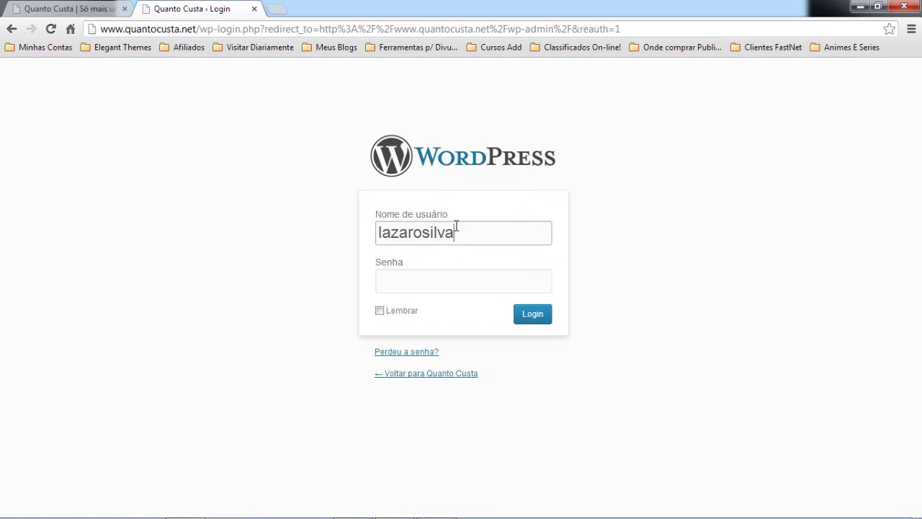
key(Tab)
text(••••••••••••)
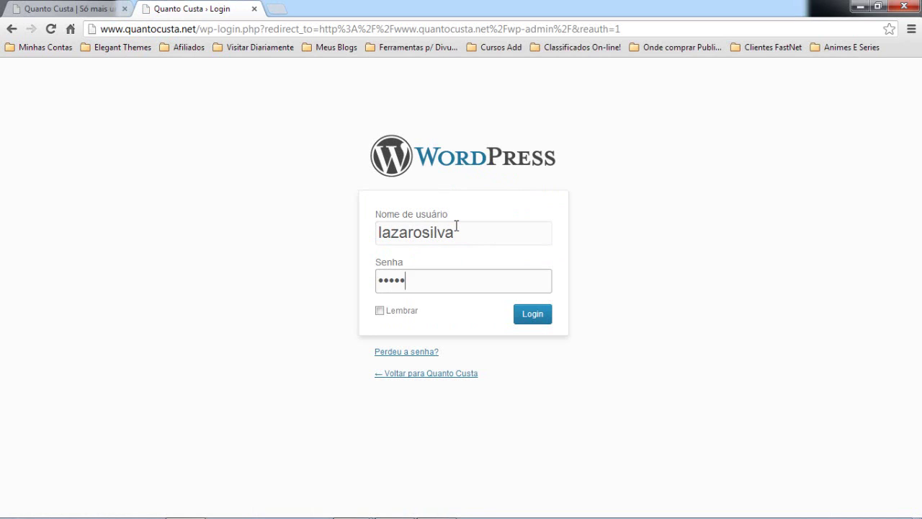
key(Return)
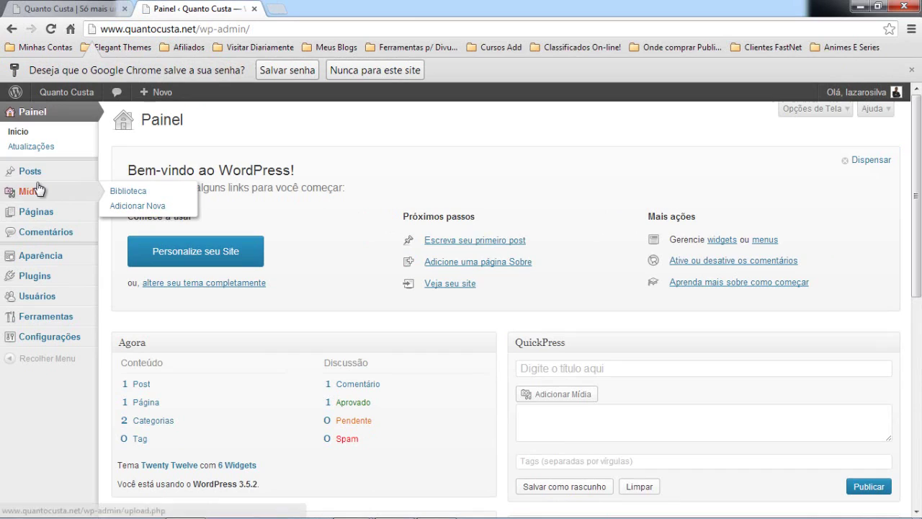
Step: Trash the sample post 'Olá, mundo!' and confirm on the public site that it is gone
mouse_move(30, 174)
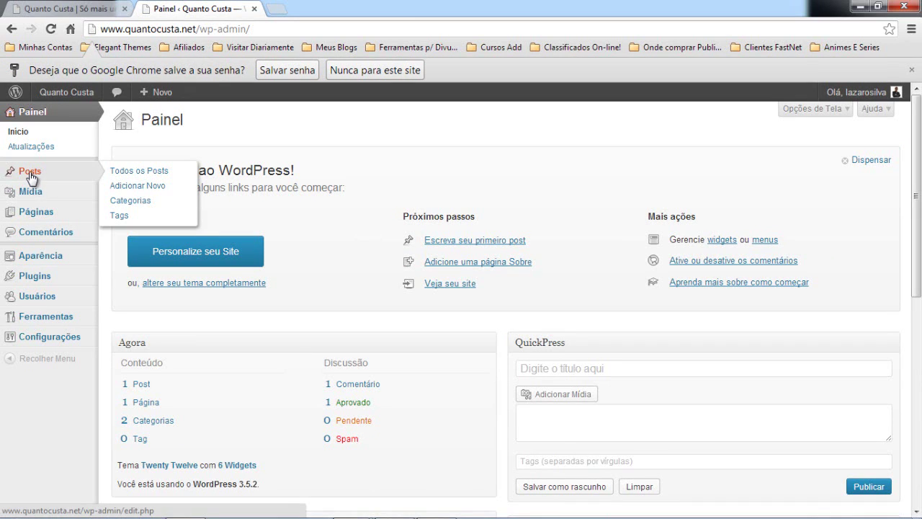
click(30, 174)
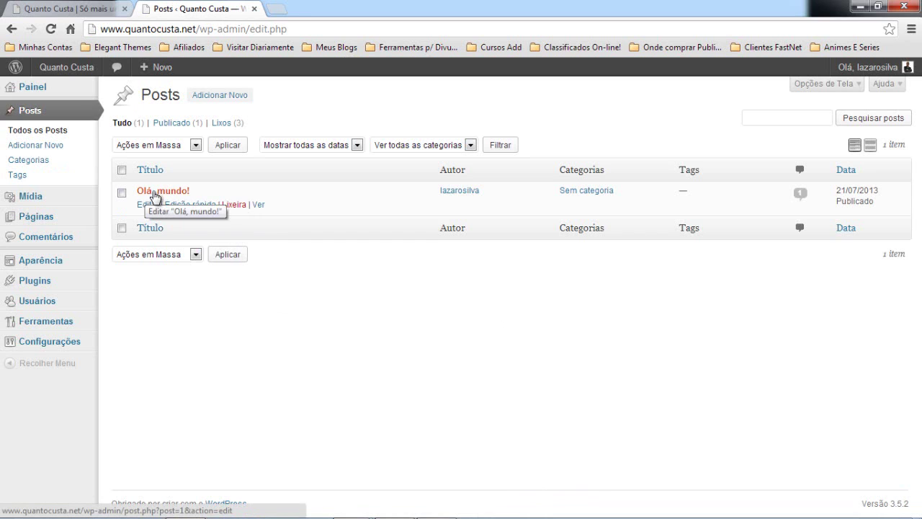
click(233, 207)
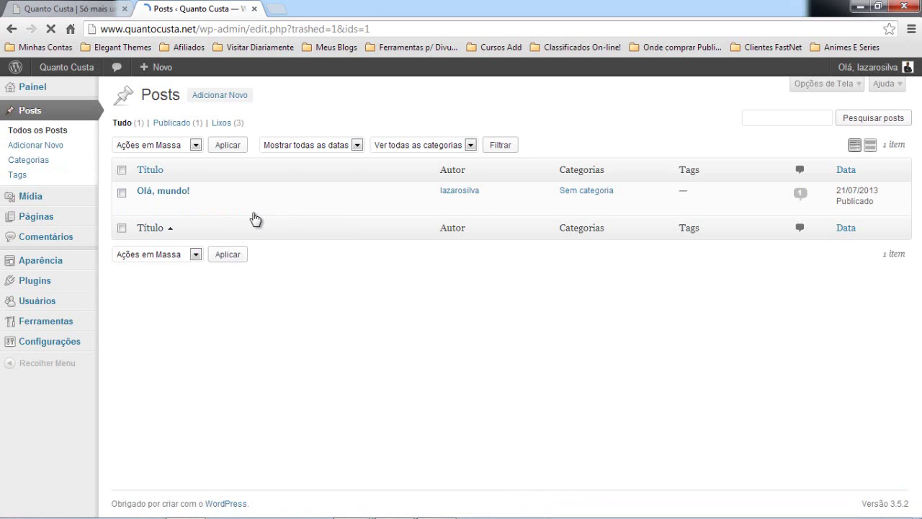
click(52, 8)
click(50, 29)
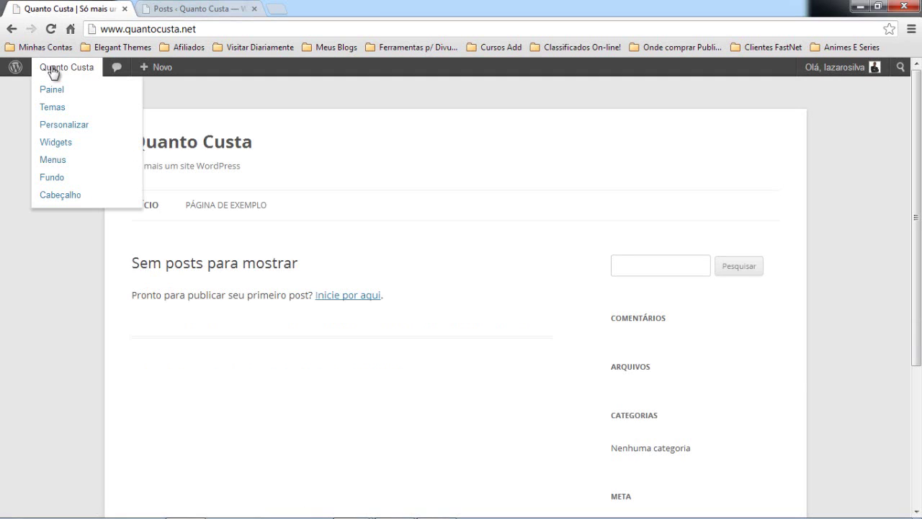
click(186, 9)
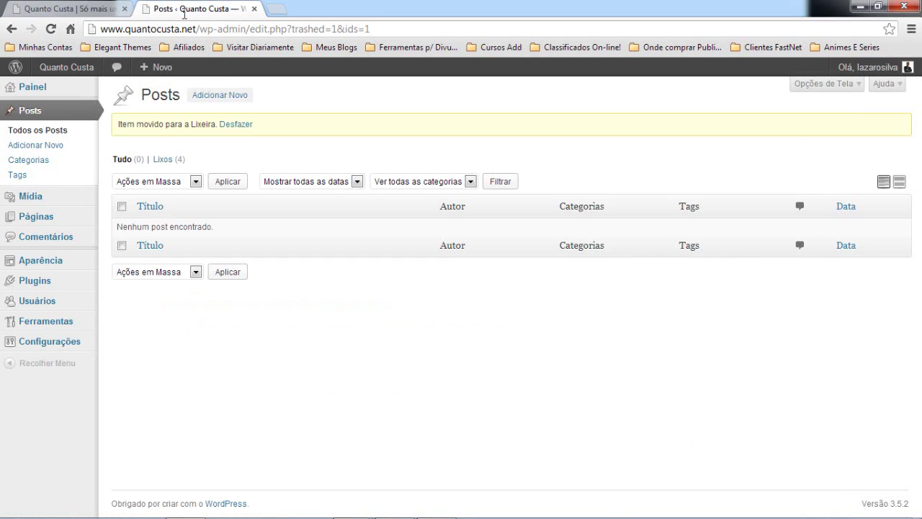
Step: Start a new empty post with the extra formatting row hidden
click(225, 99)
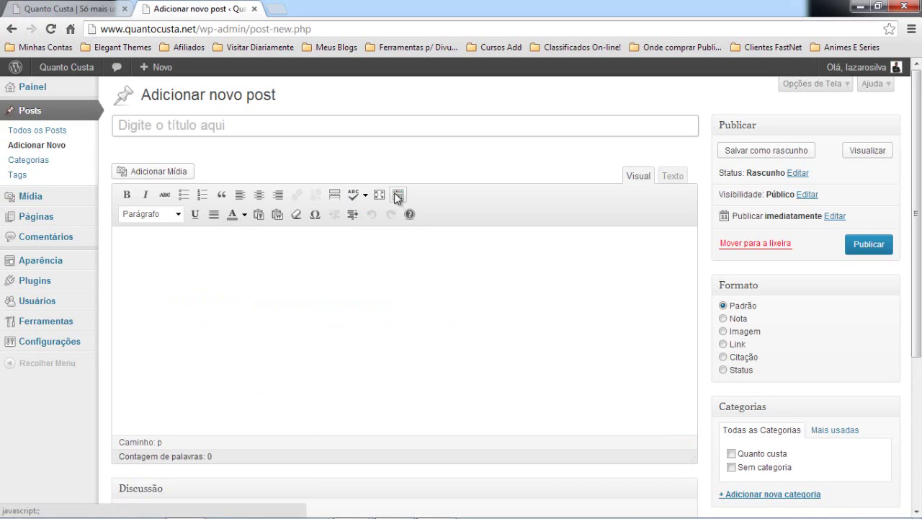
click(398, 194)
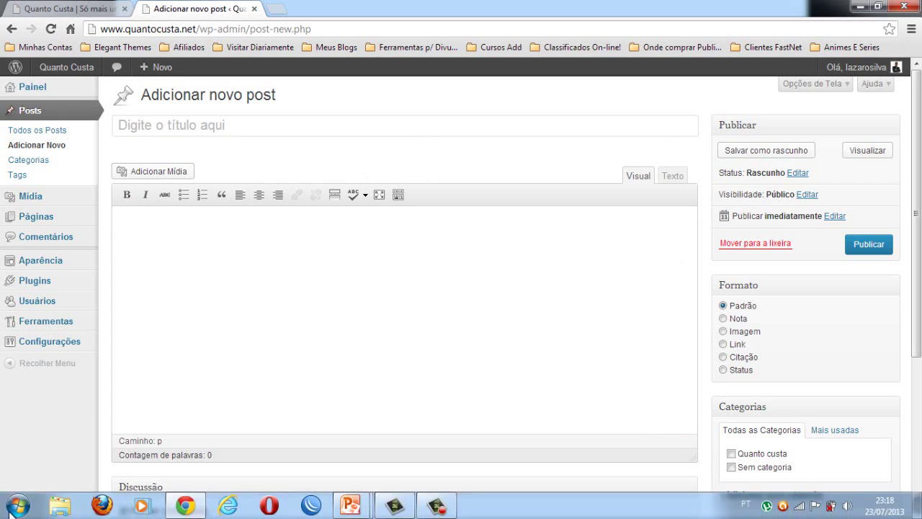
click(17, 506)
Step: Open '01-Seja bem vindo ao Quanto custa' in Word from Downloads > QuantoCusta.net > Artigos
click(240, 256)
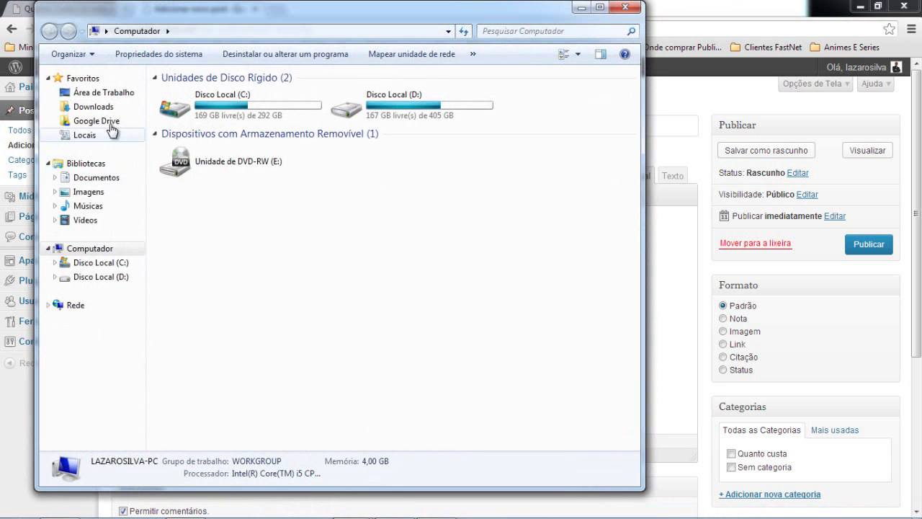
click(104, 112)
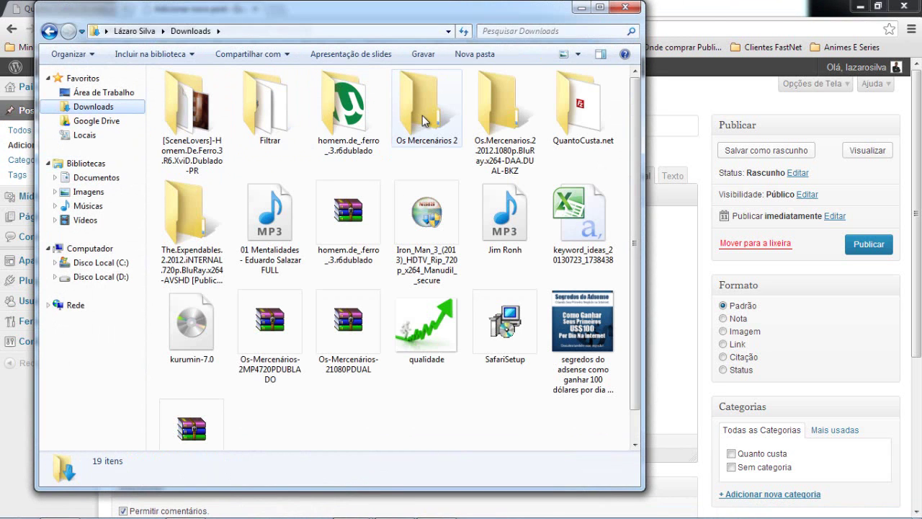
double_click(594, 109)
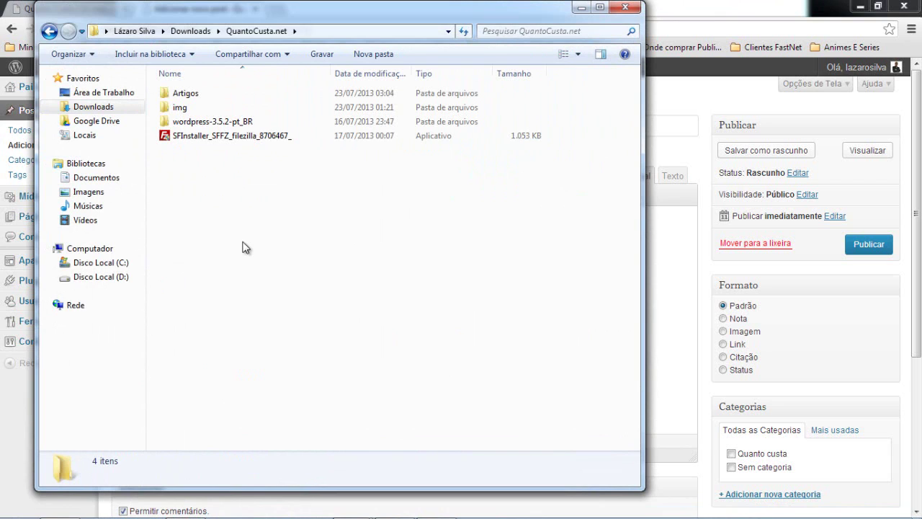
double_click(191, 95)
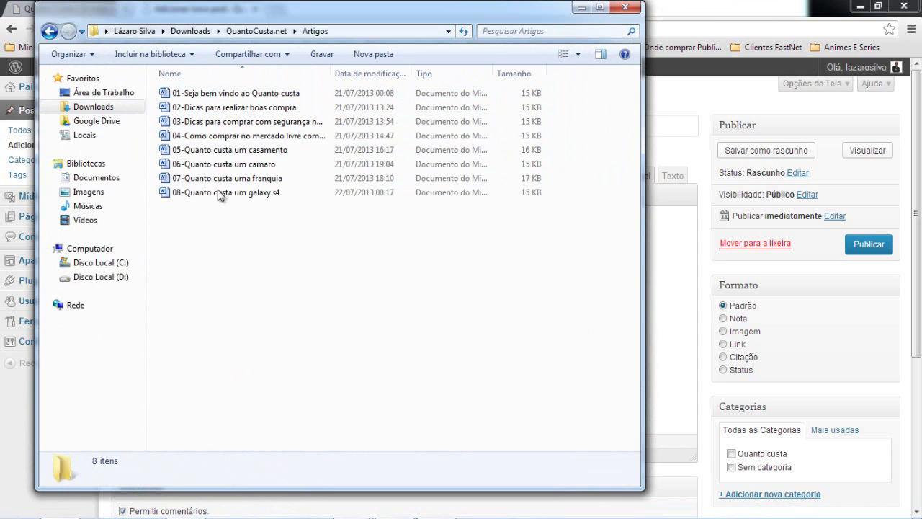
click(599, 8)
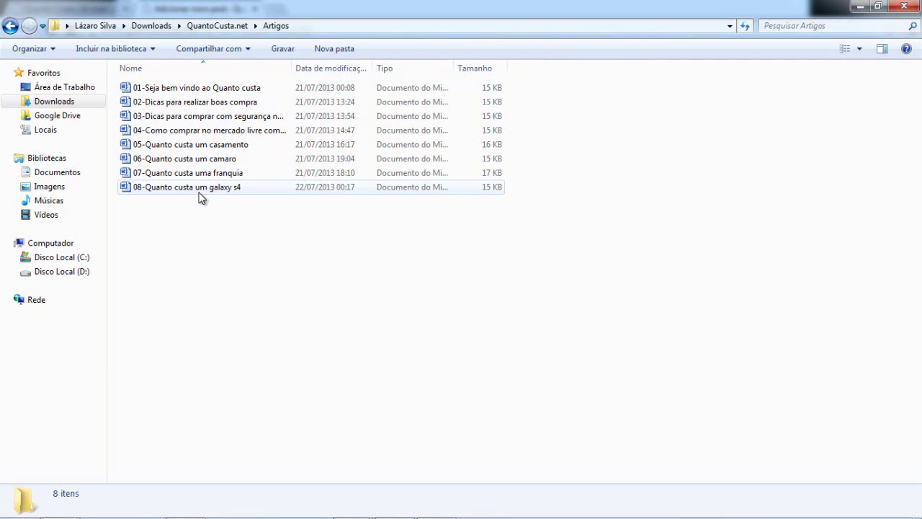
double_click(187, 89)
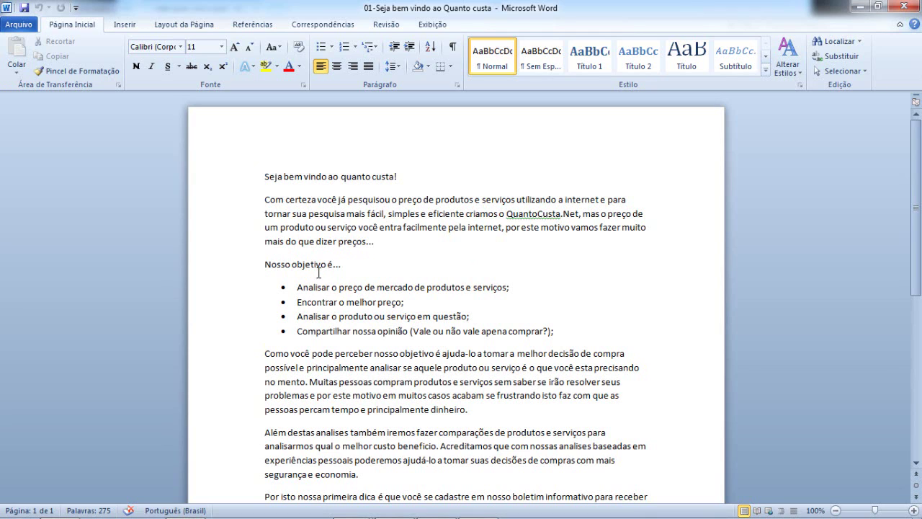
click(194, 512)
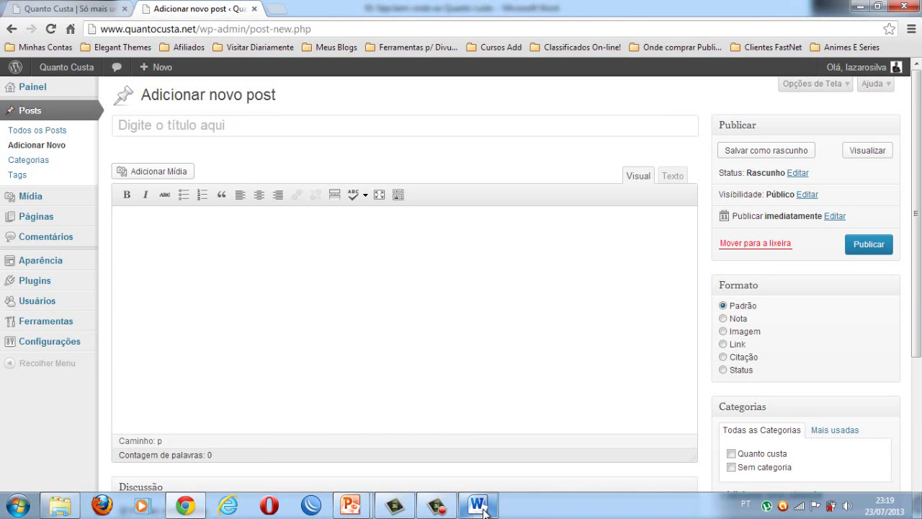
click(479, 504)
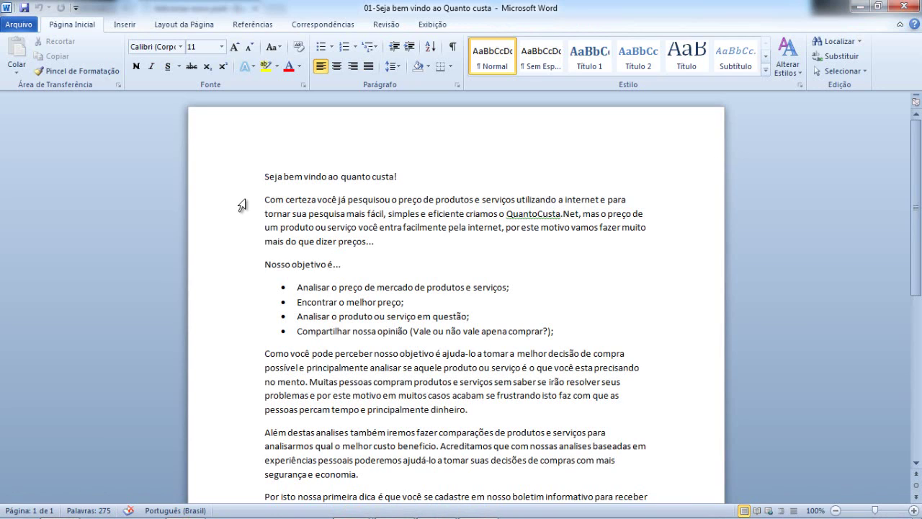
click(185, 508)
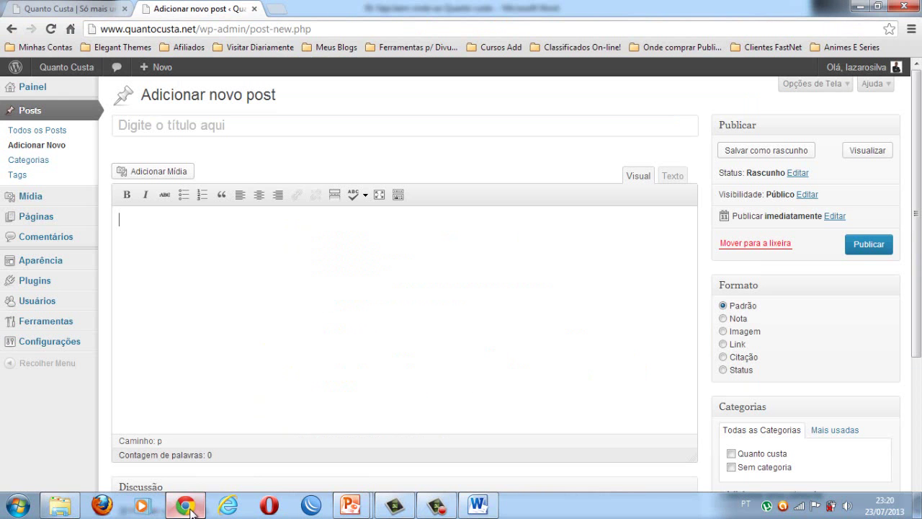
click(268, 324)
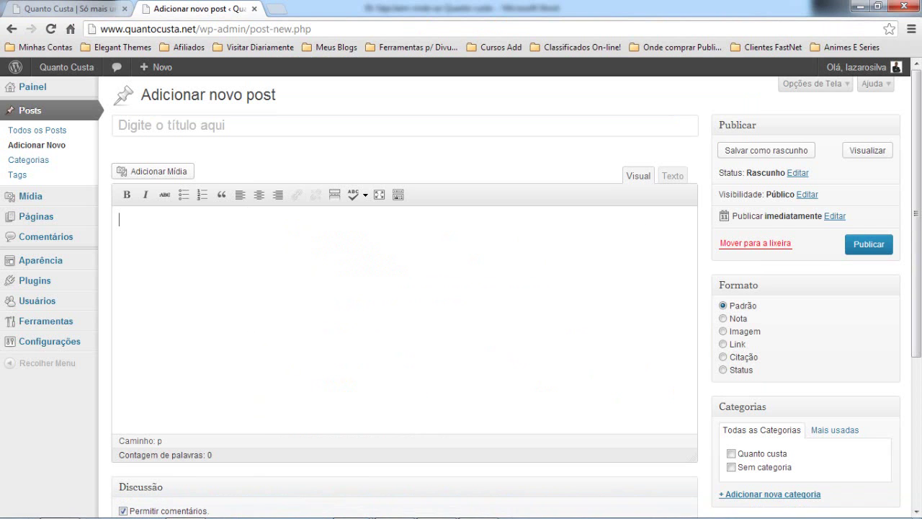
click(479, 507)
click(479, 507)
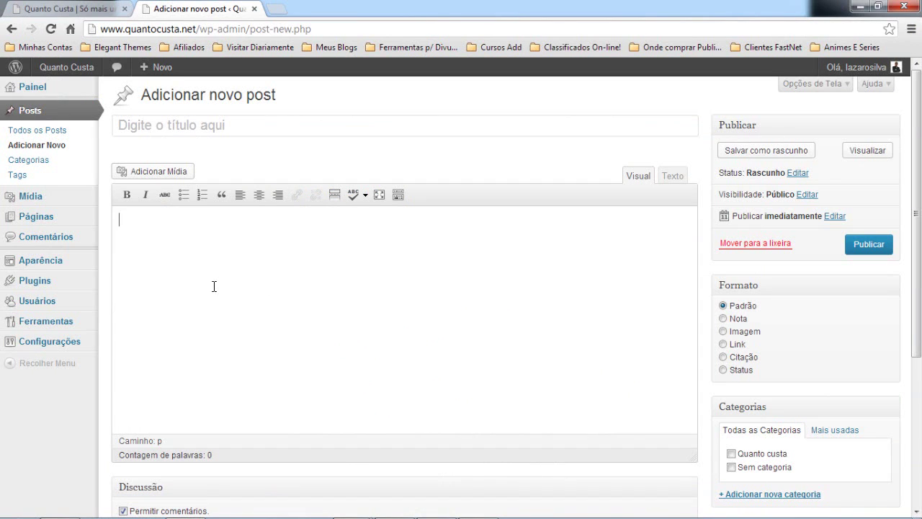
click(482, 509)
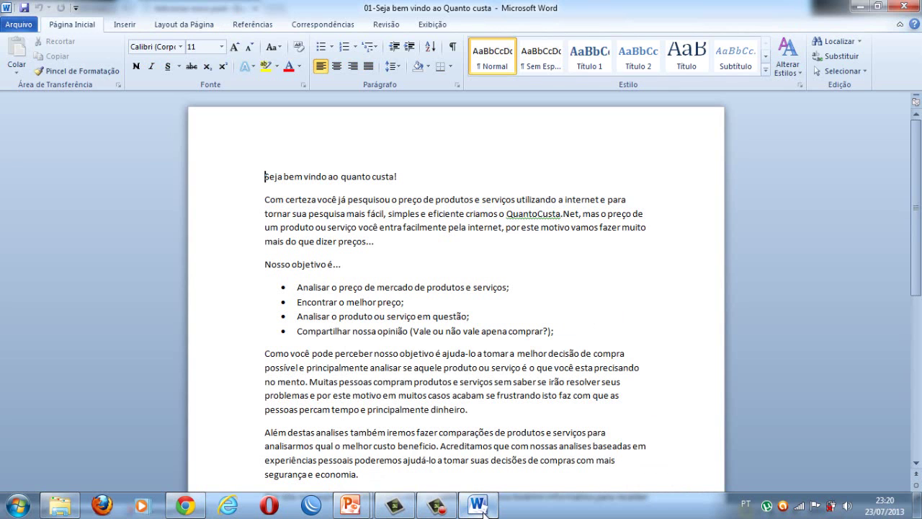
Step: Copy the title 'Seja bem vindo ao quanto custa!' from Word into the post title
drag(414, 173, 267, 179)
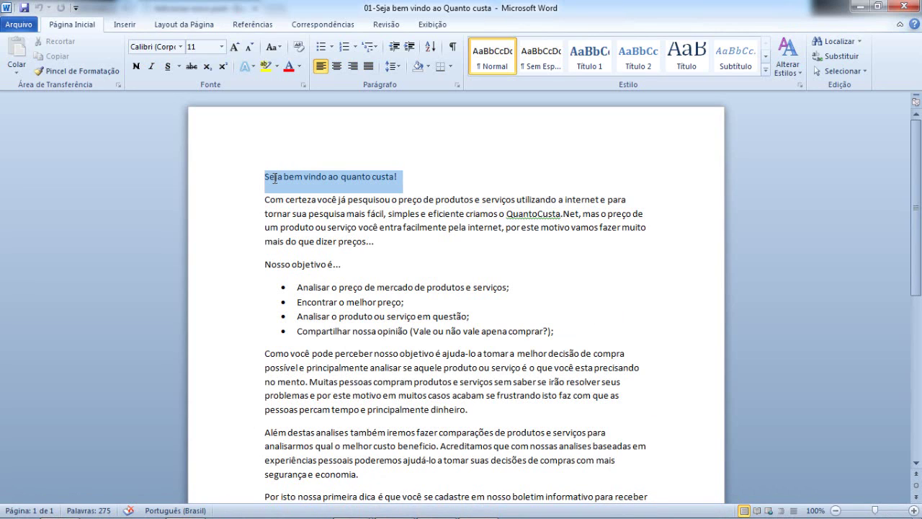
key(ctrl+c)
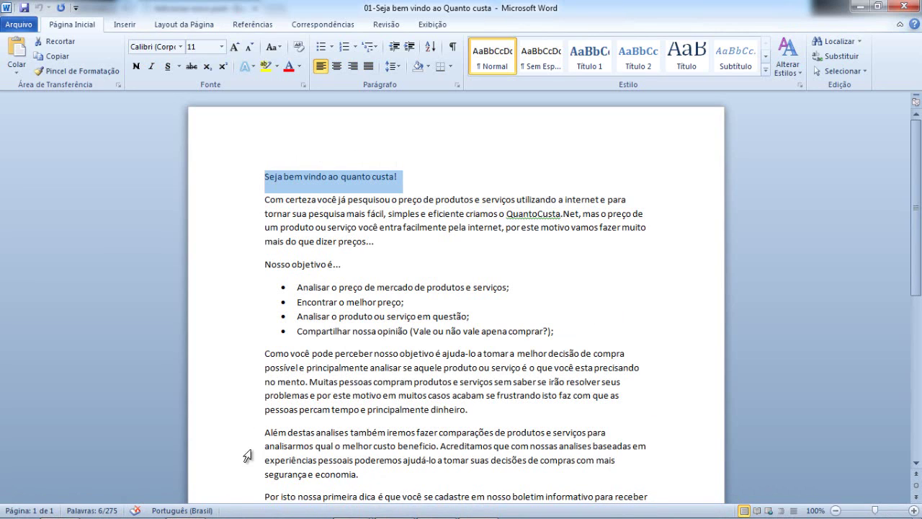
click(191, 505)
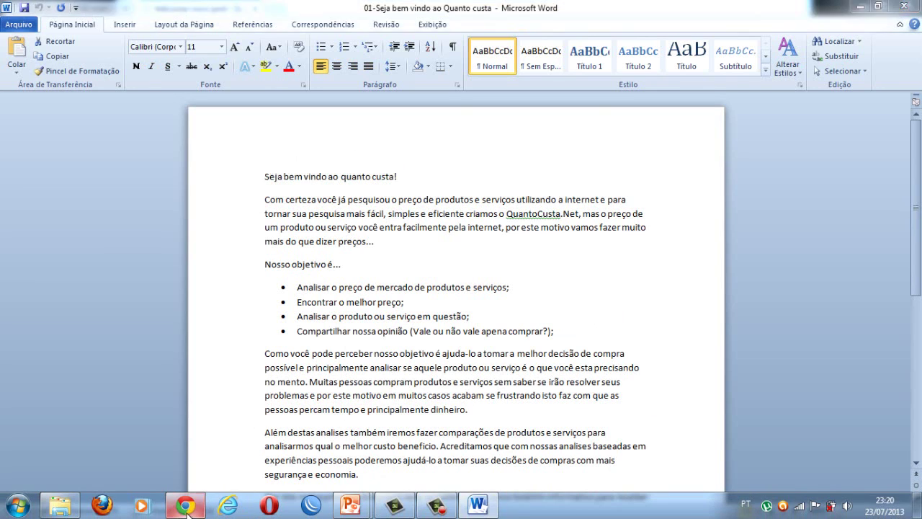
click(241, 126)
key(ctrl+v)
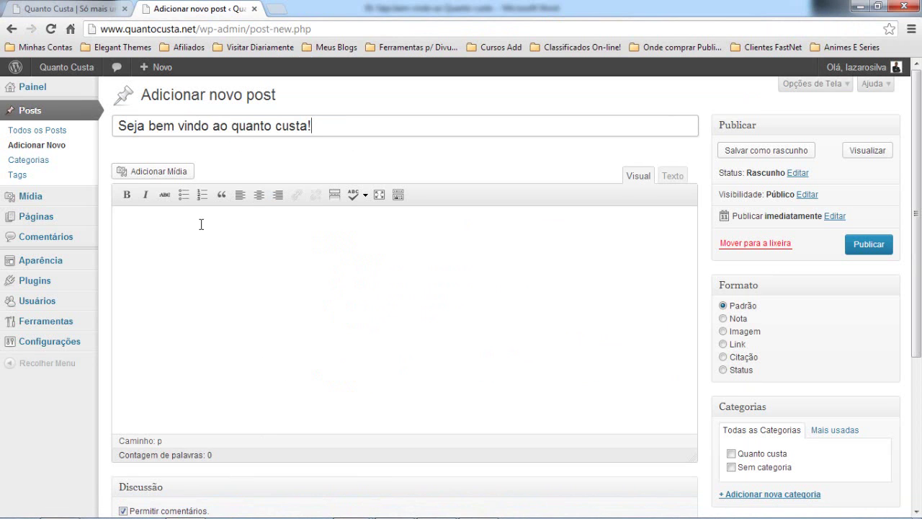
click(249, 272)
Step: Paste the article body, starting 'Com certeza você já pesquisou o preço de produtos', into the post
click(477, 506)
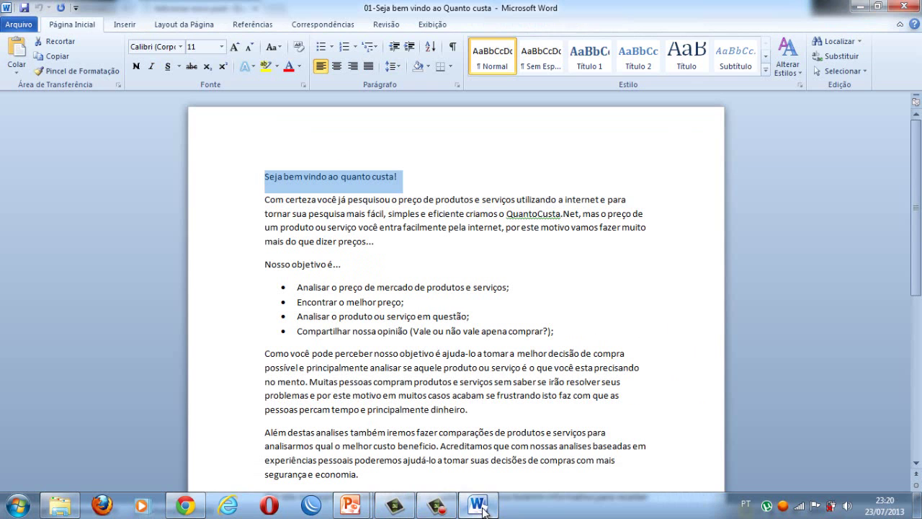
drag(266, 202, 399, 245)
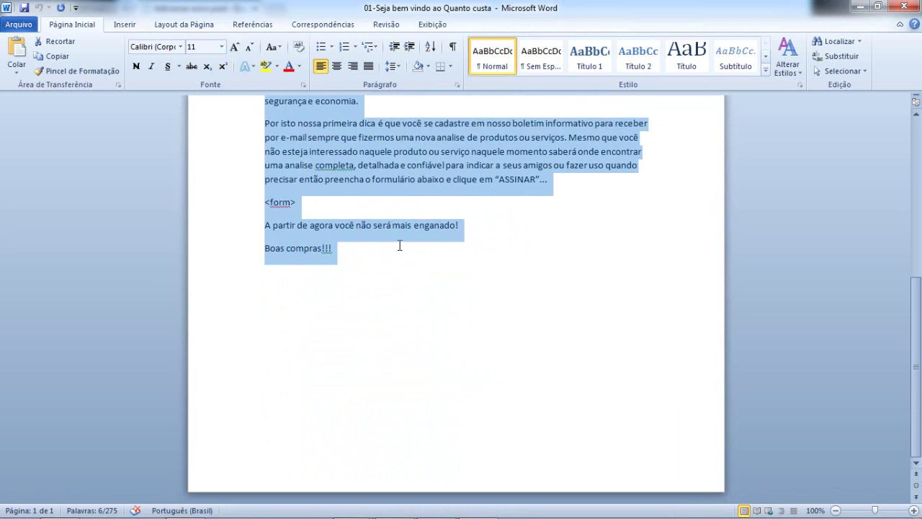
right_click(339, 134)
click(370, 155)
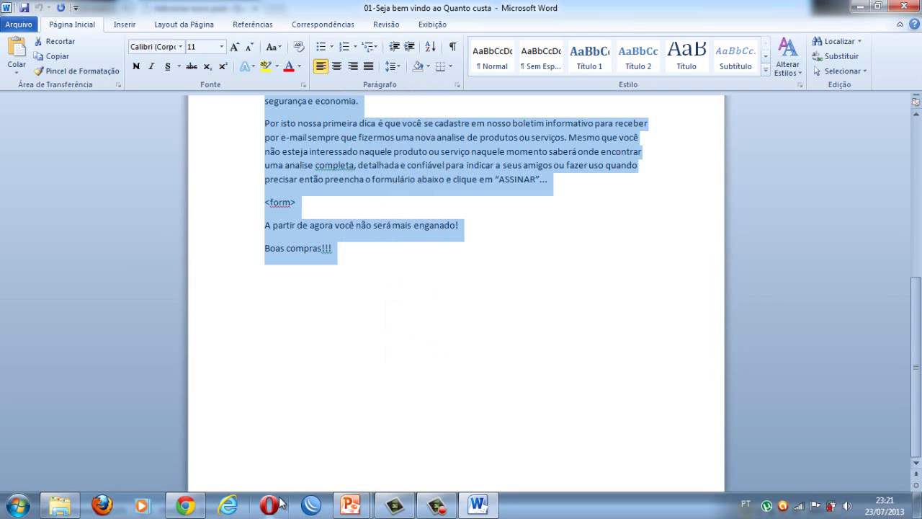
click(187, 506)
right_click(241, 285)
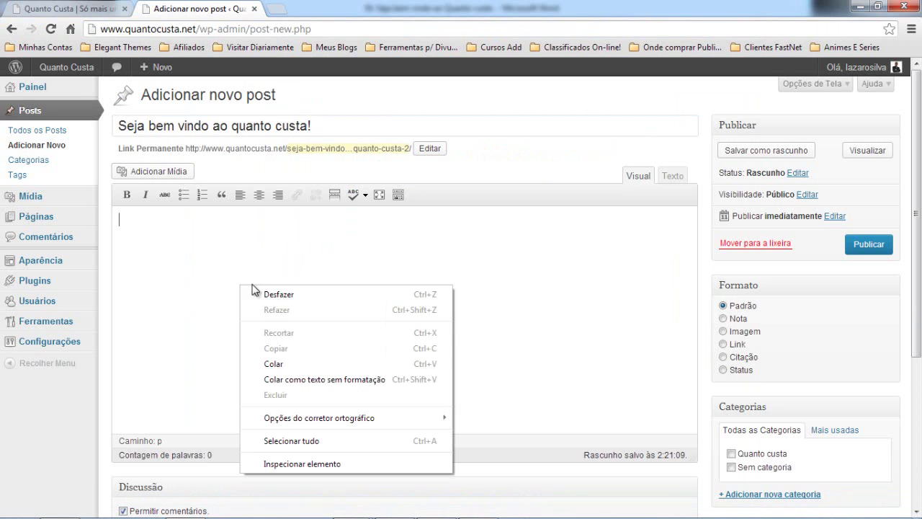
click(280, 364)
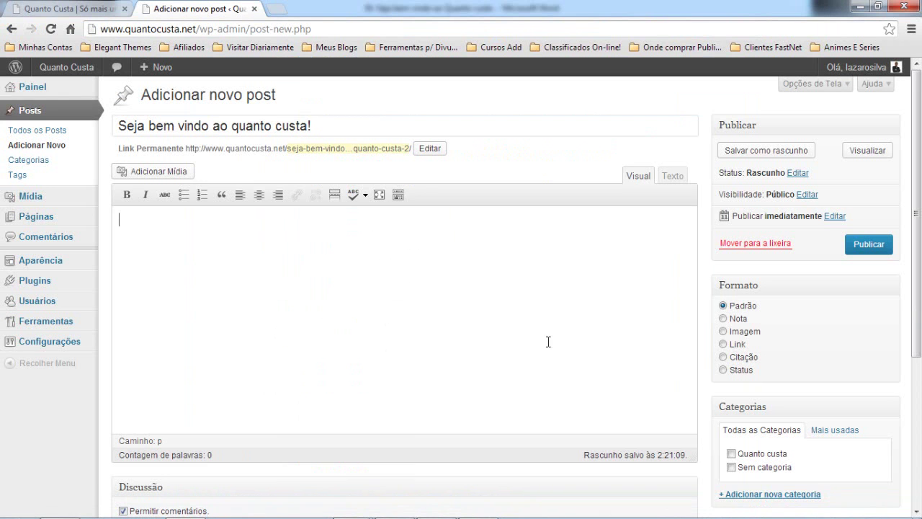
scroll(246, 341, up, 8)
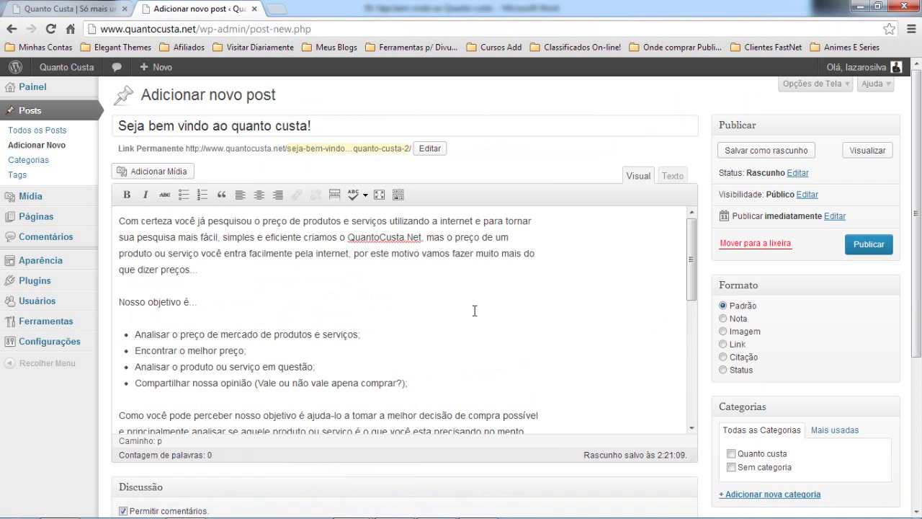
click(179, 126)
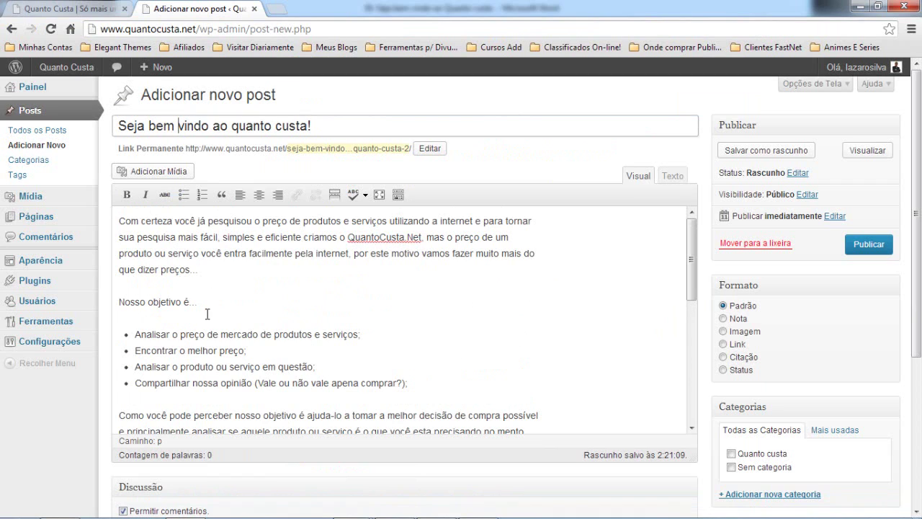
Step: Show the second toolbar row and add a blank paragraph after 'que dizer preços...'
click(187, 298)
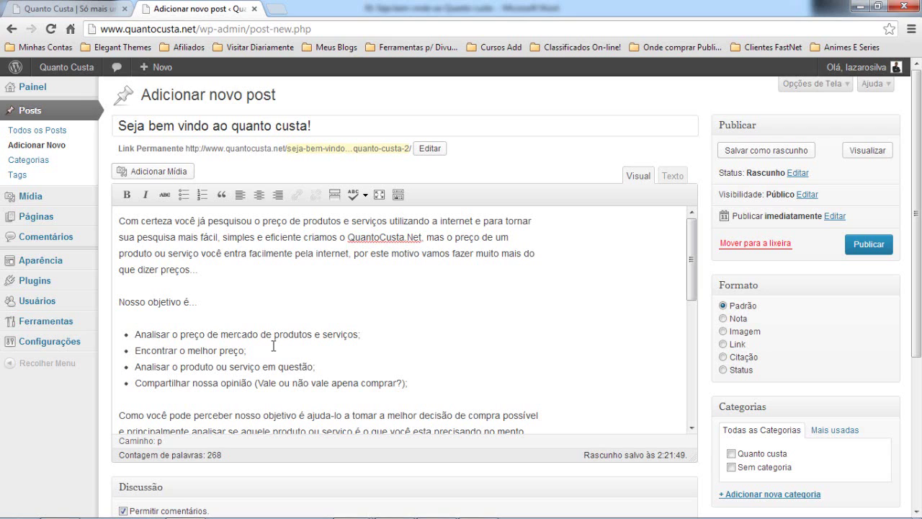
click(398, 195)
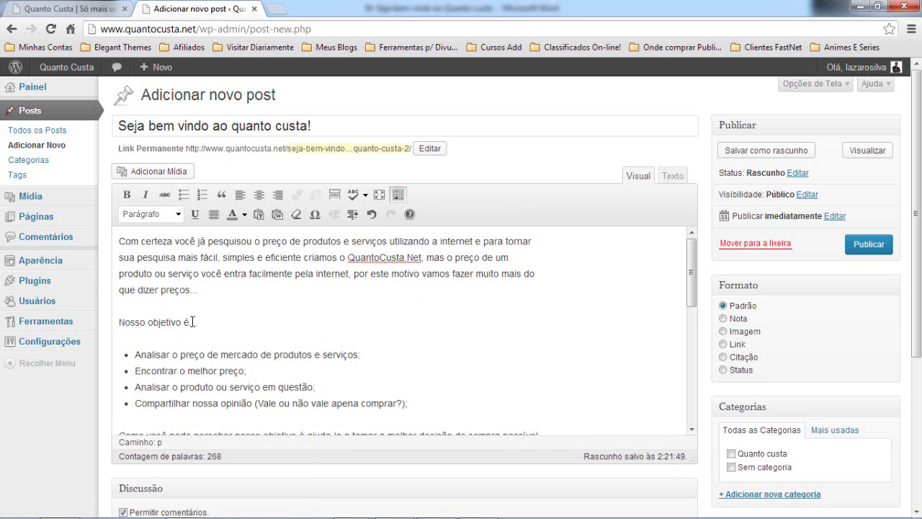
scroll(288, 332, down, 10)
scroll(396, 339, up, 10)
key(Return)
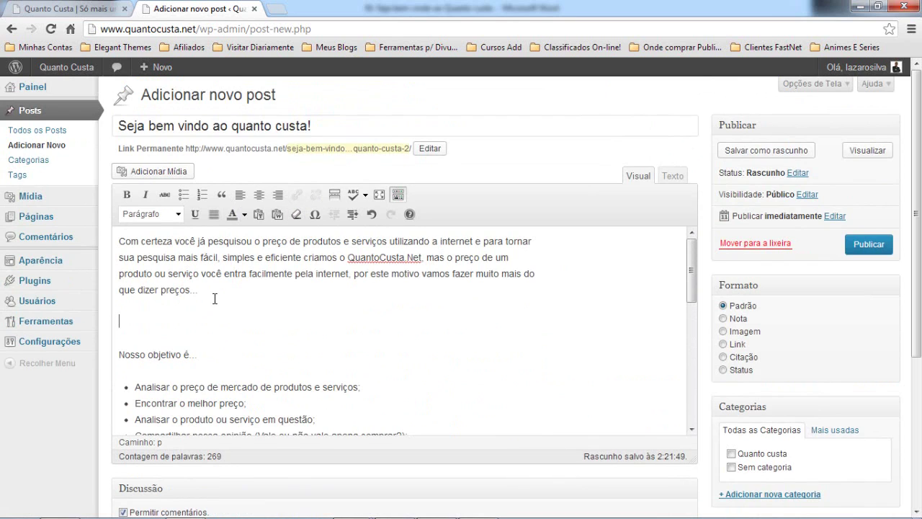
click(158, 173)
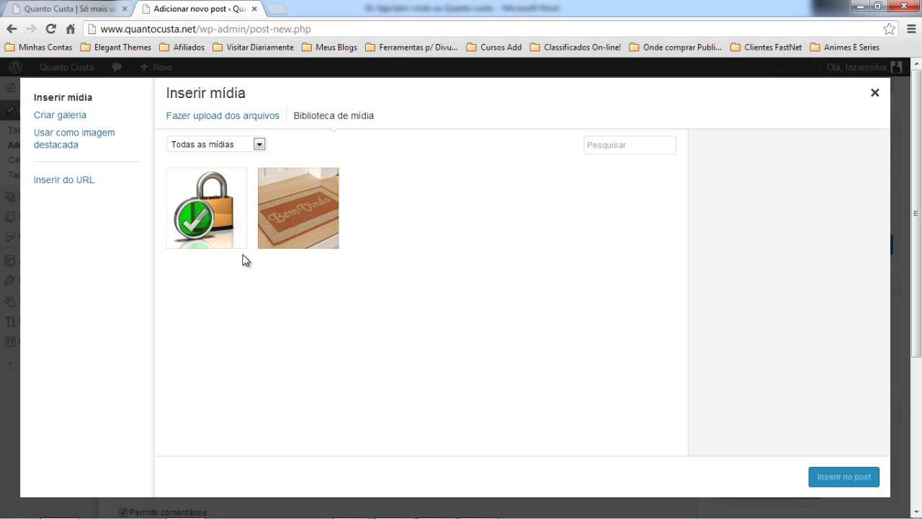
click(282, 203)
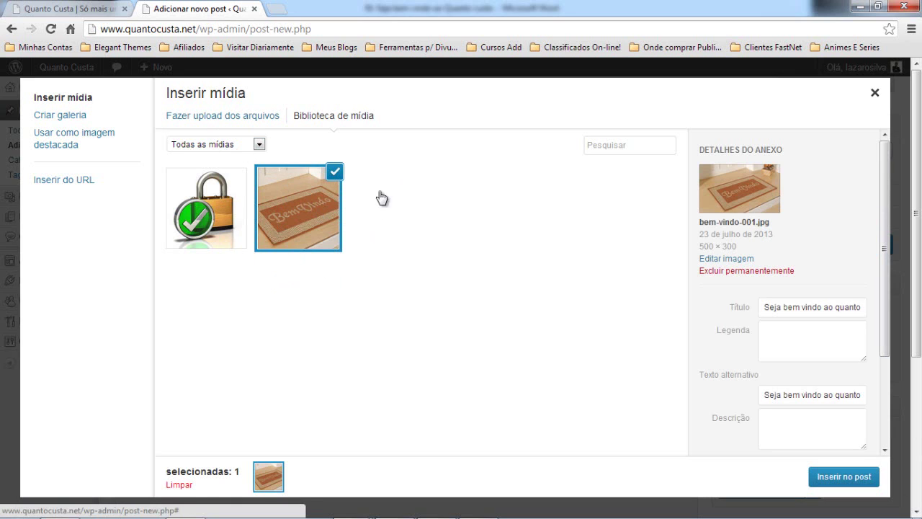
click(195, 207)
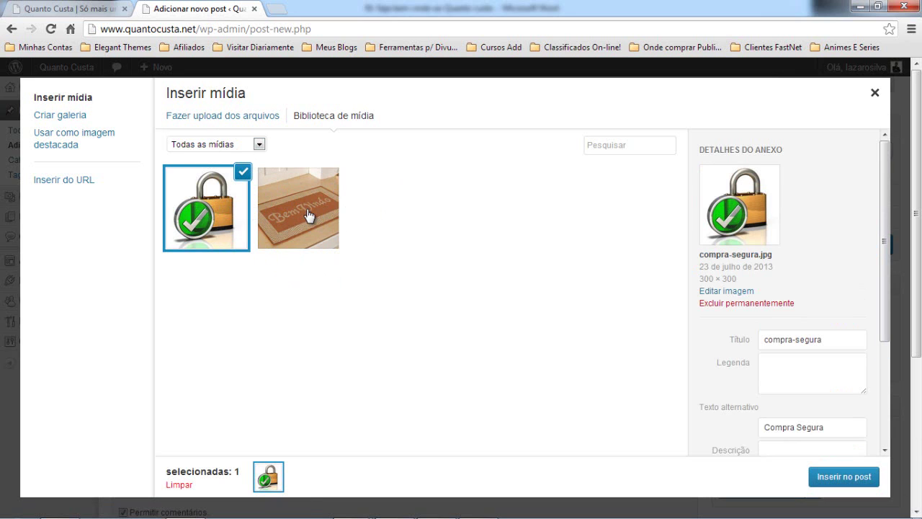
click(233, 121)
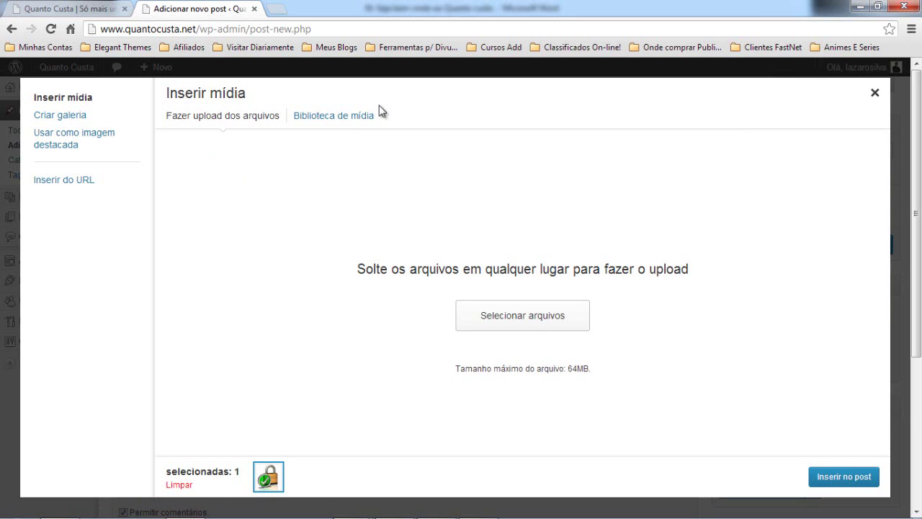
click(874, 93)
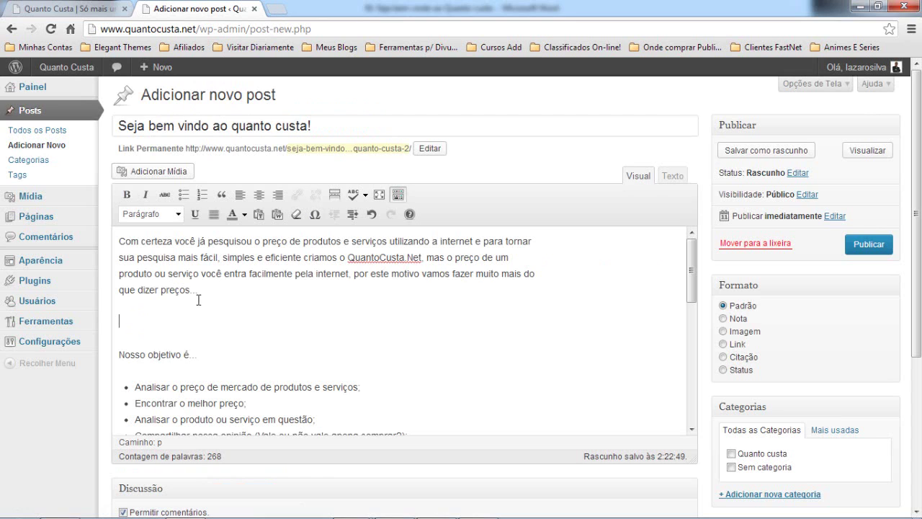
Step: Open Google search in a new tab and enter 'seja bem vindo'
click(277, 8)
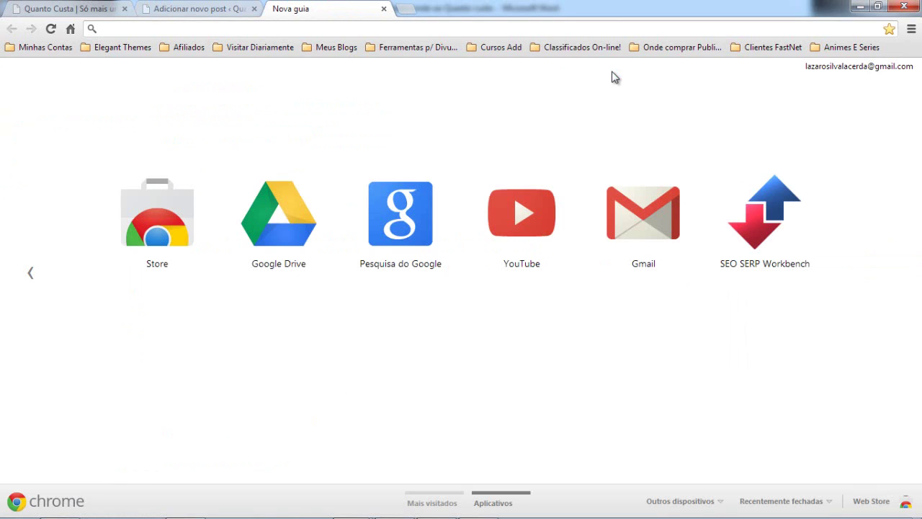
click(388, 218)
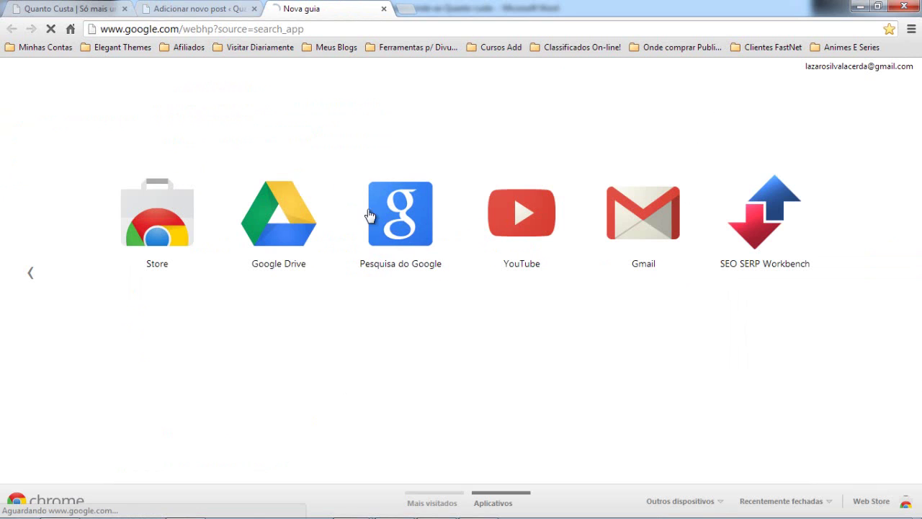
click(228, 8)
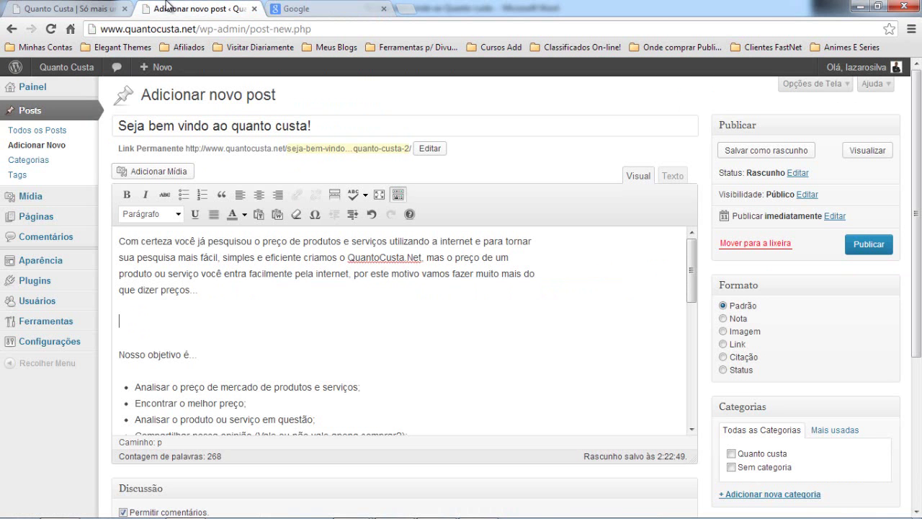
click(311, 9)
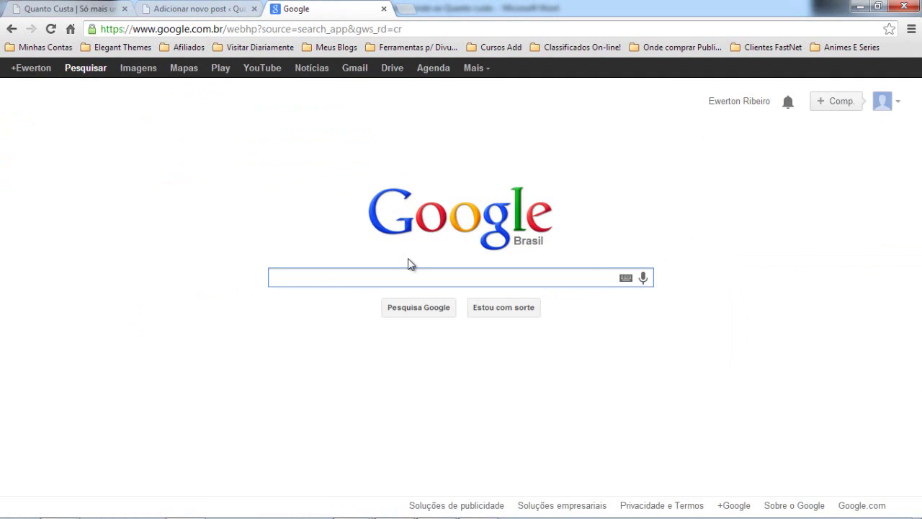
text(seja bem vindo)
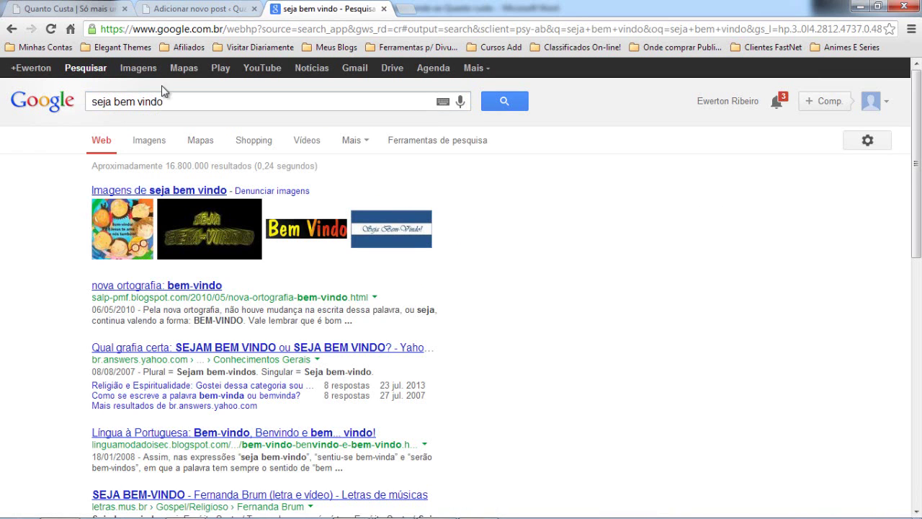
Step: Show image results for 'seja bem vindo' and preview the Bem Vindo doormat picture
click(148, 68)
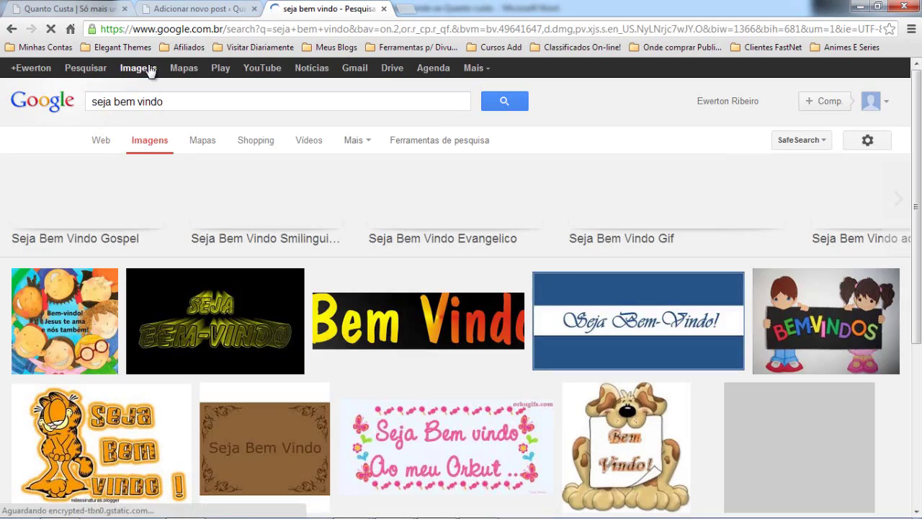
scroll(456, 314, down, 5)
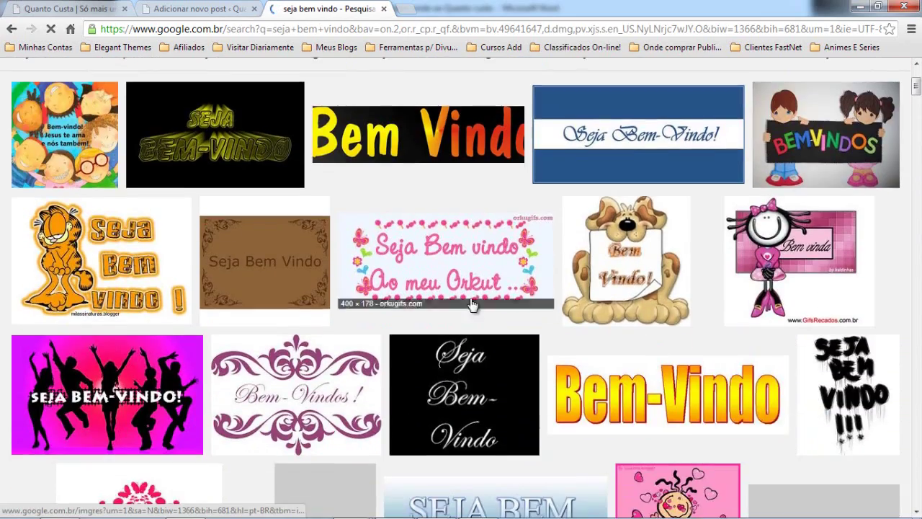
scroll(455, 314, down, 5)
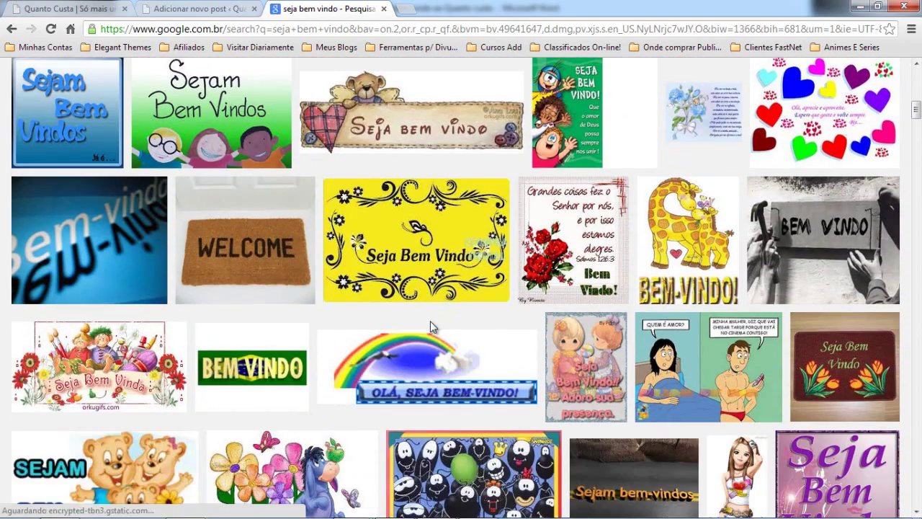
scroll(297, 331, down, 8)
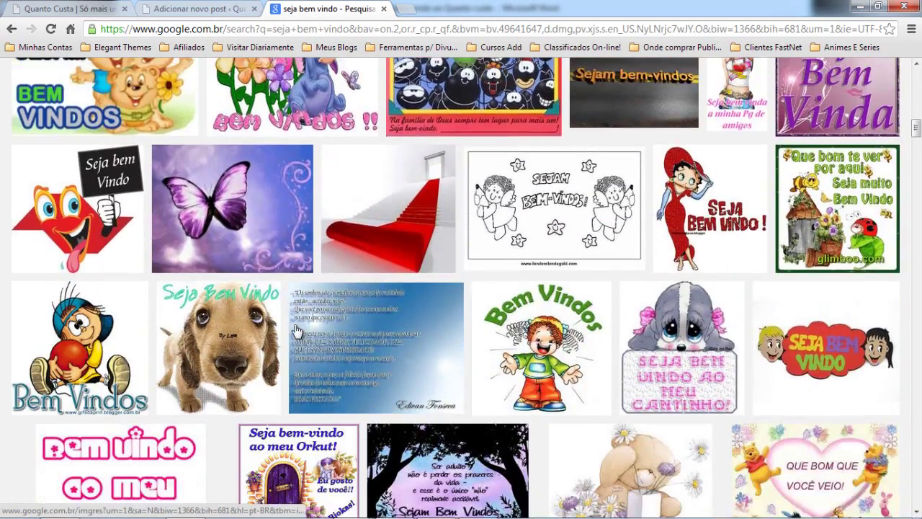
scroll(298, 331, down, 5)
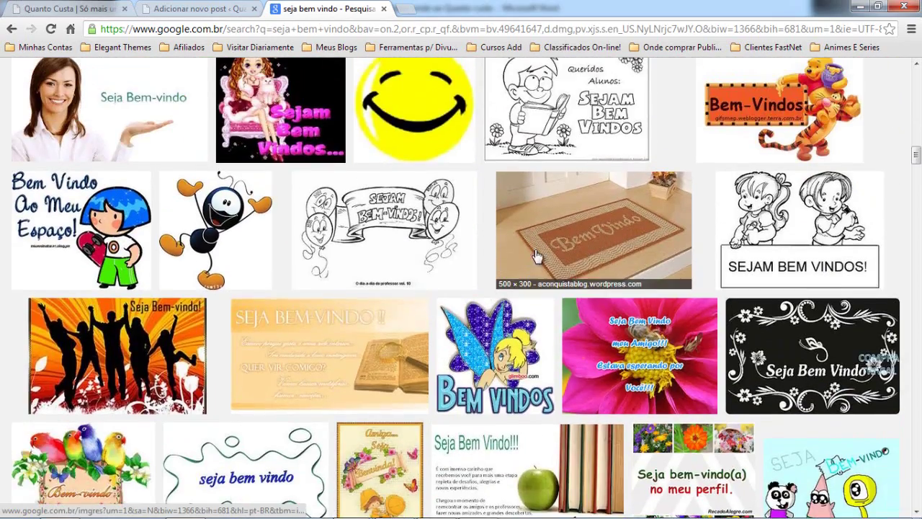
click(568, 246)
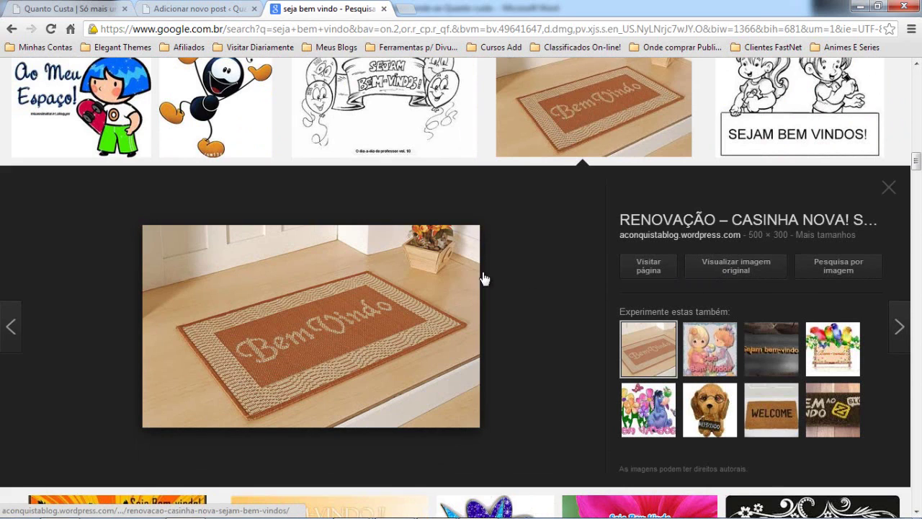
Step: Save the doormat image, choosing the QuantoCusta.net img folder as the destination
right_click(294, 314)
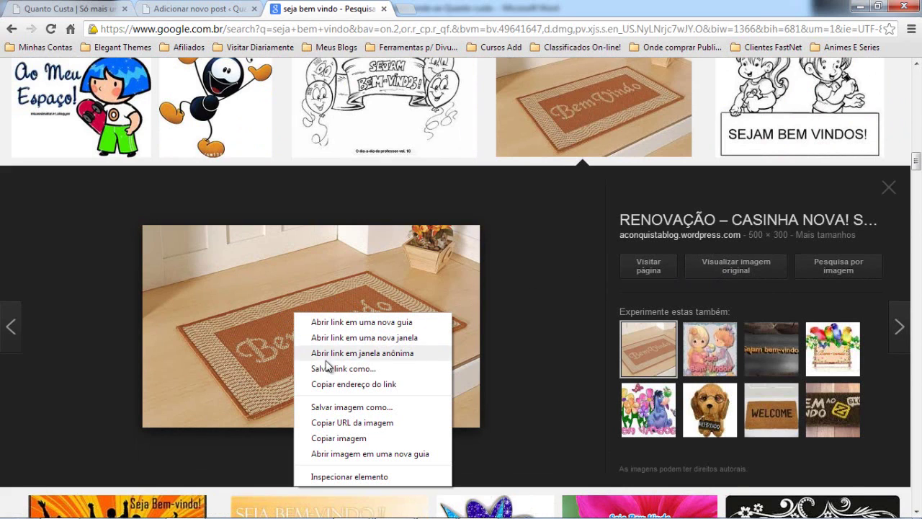
click(343, 412)
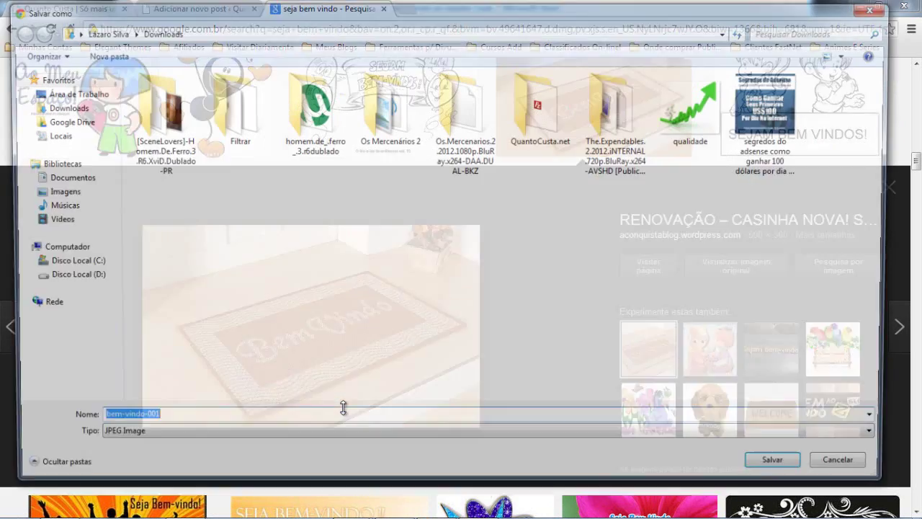
text(seja)
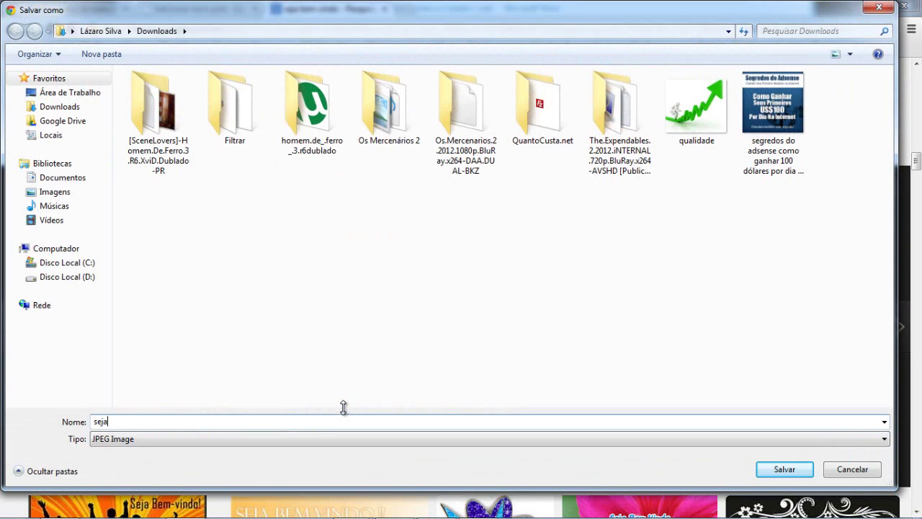
text(-bem-vindo)
double_click(536, 116)
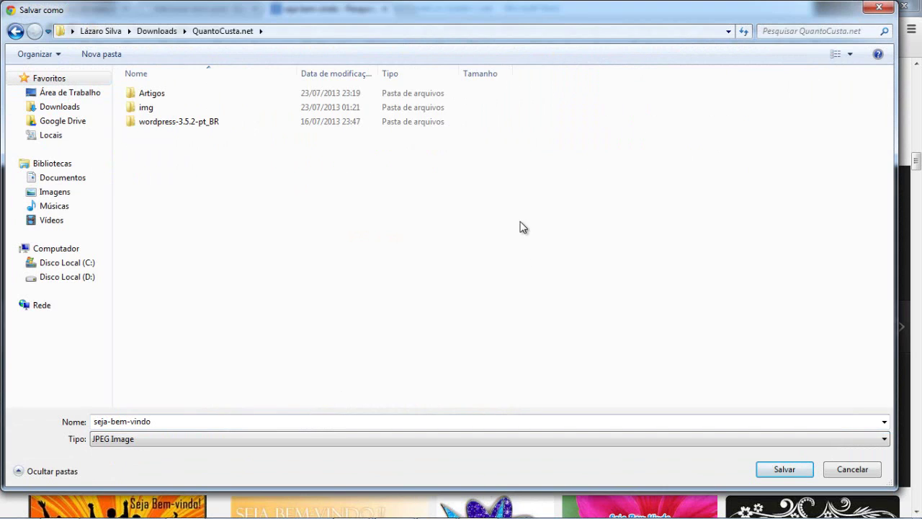
click(155, 108)
double_click(155, 108)
Step: Delete the old bem-vindo-001 file and save the image as seja-bem-vindo.jpg
click(191, 103)
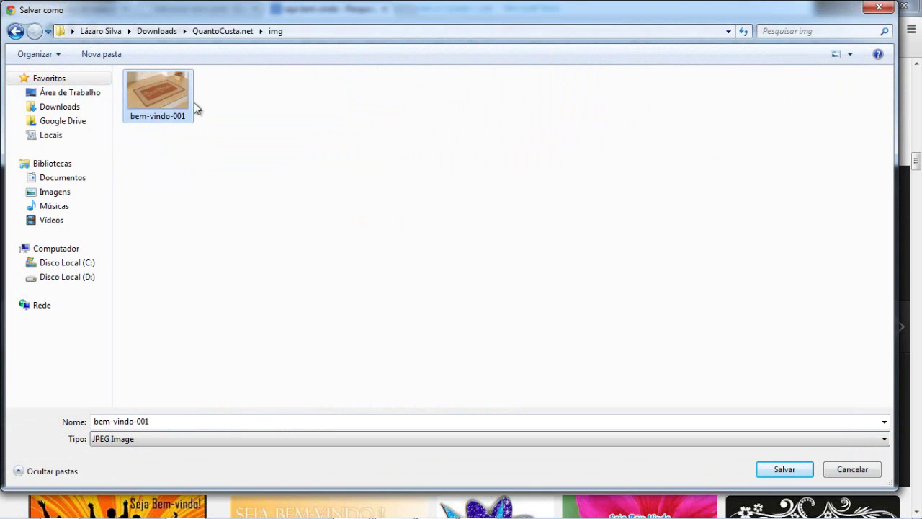
key(Delete)
key(Return)
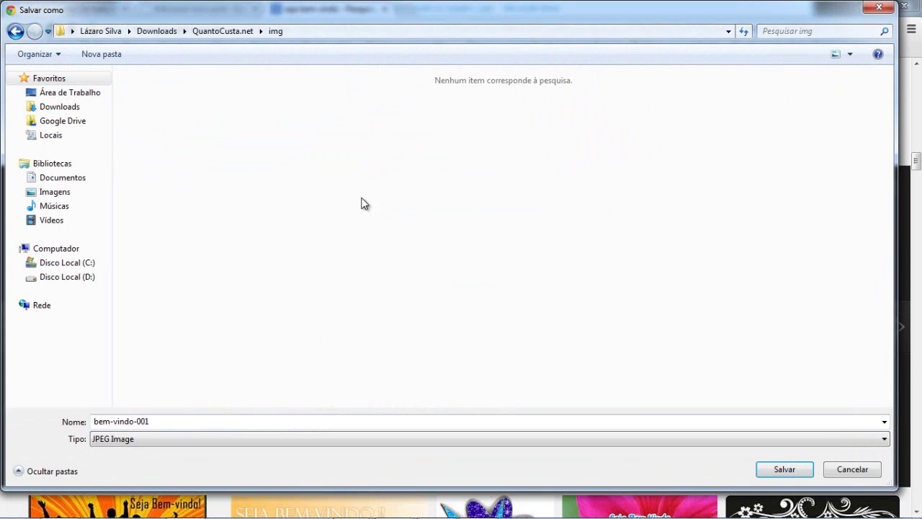
click(198, 422)
click(199, 421)
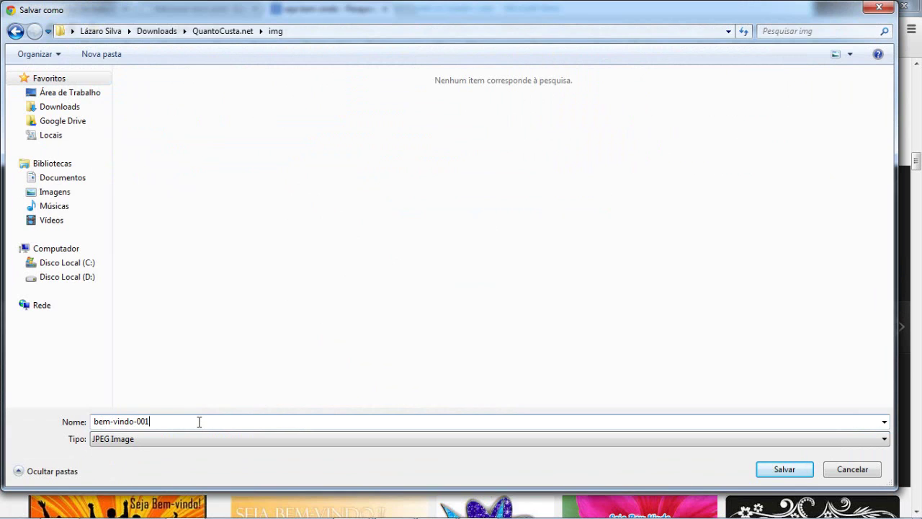
double_click(199, 421)
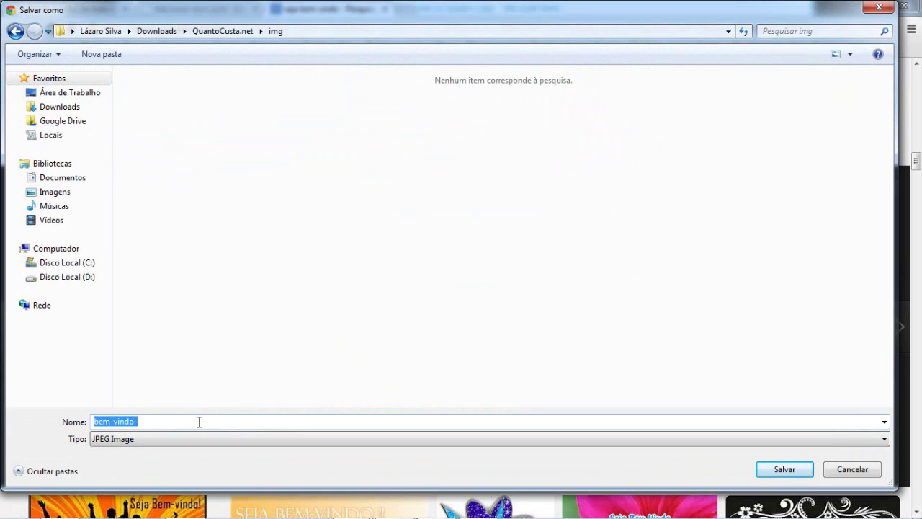
text(seja-)
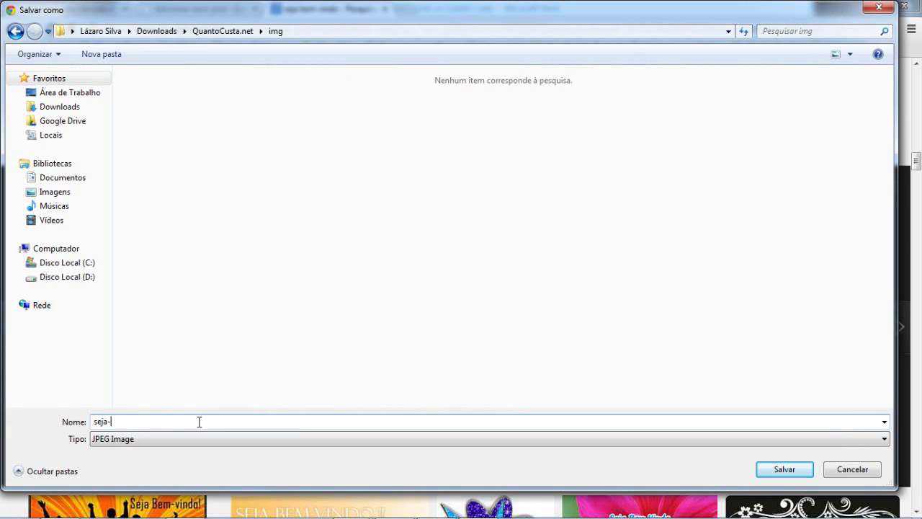
text(bem-vindo-)
key(BackSpace)
click(785, 469)
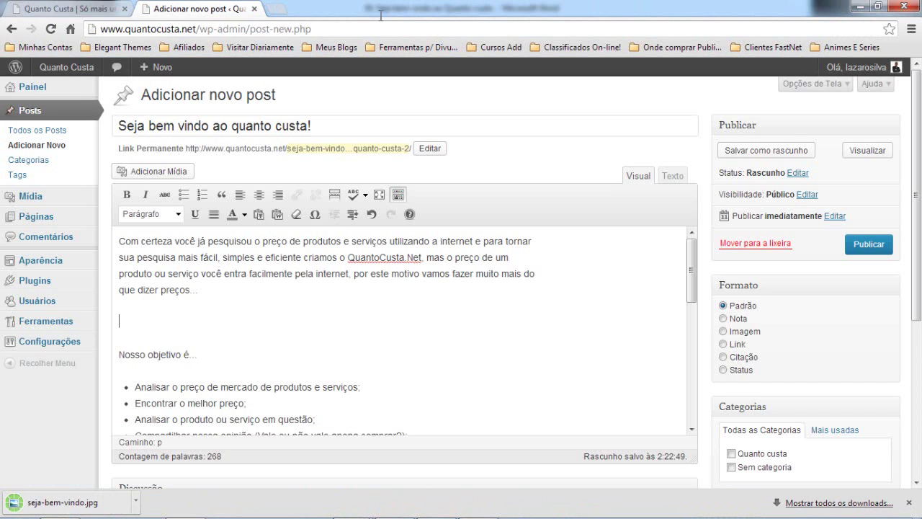
Step: Close the Google Images tab and start a media upload below the first paragraph
click(383, 9)
click(128, 321)
click(159, 173)
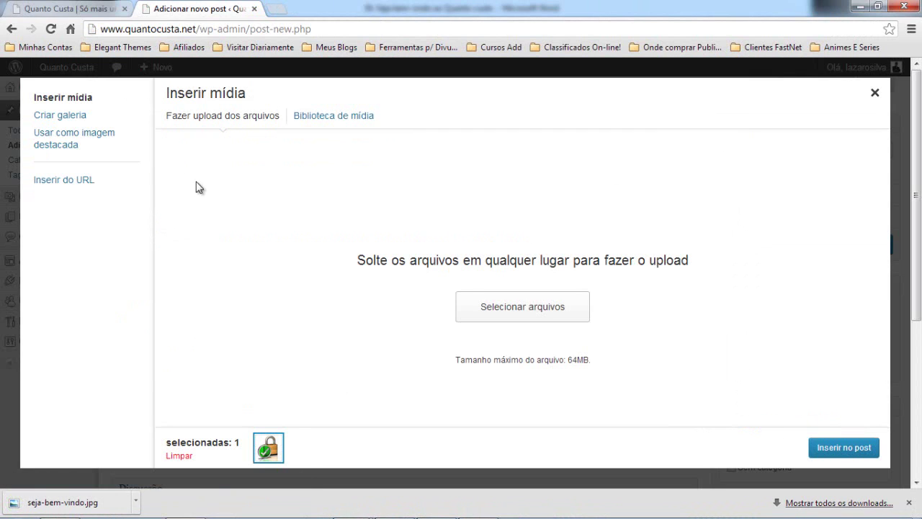
click(504, 314)
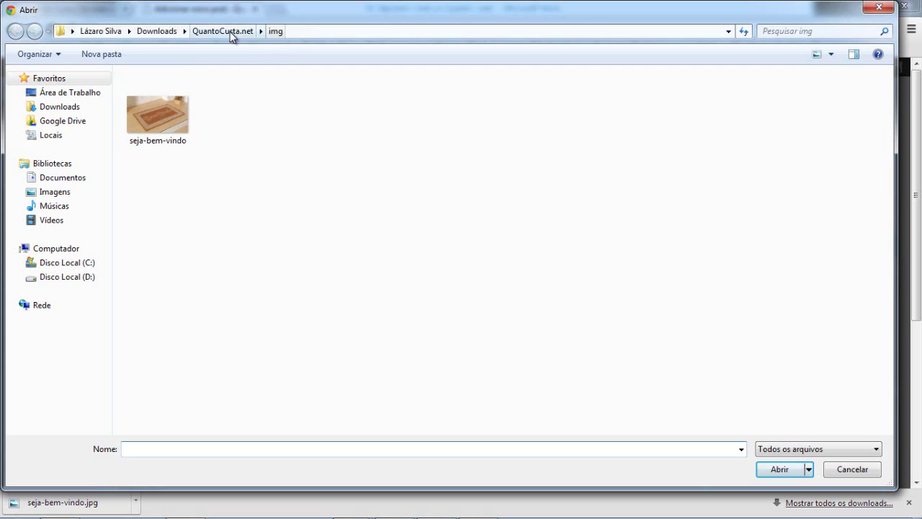
Step: Upload seja-bem-vindo.jpg from Downloads > QuantoCusta.net > img
click(62, 114)
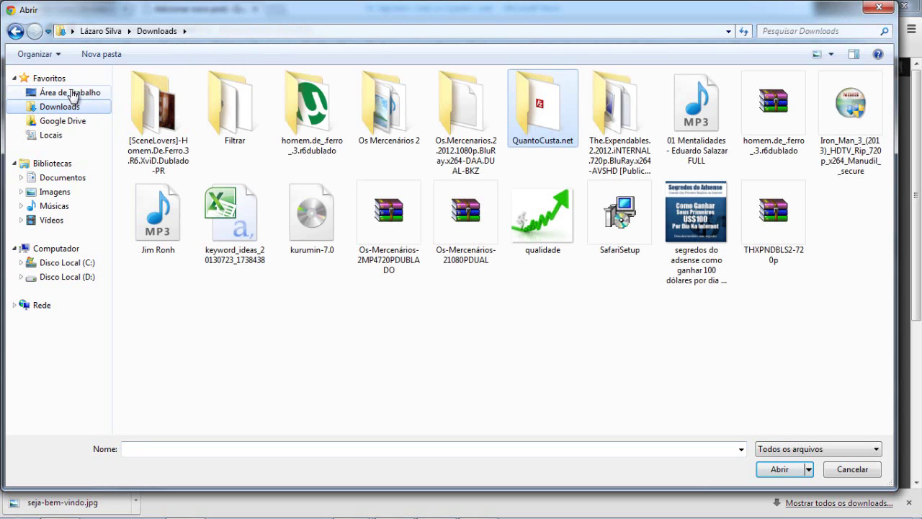
click(73, 95)
click(50, 108)
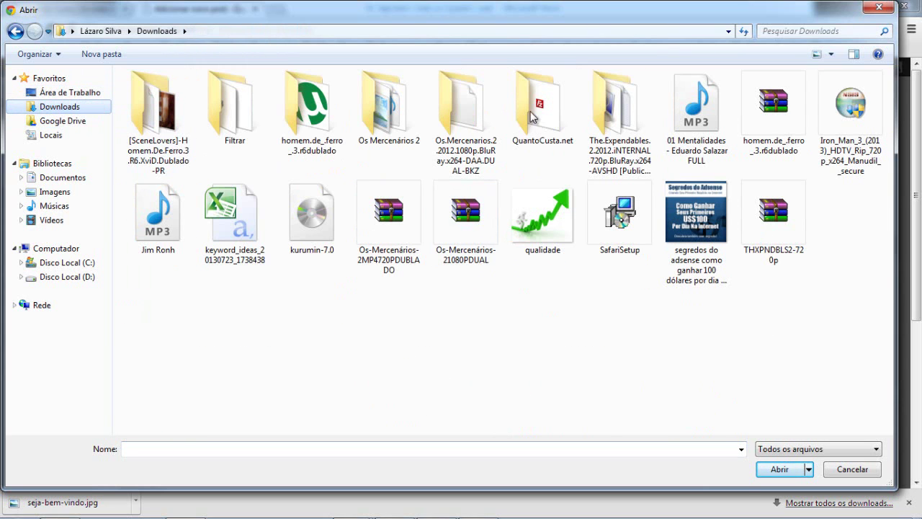
double_click(545, 123)
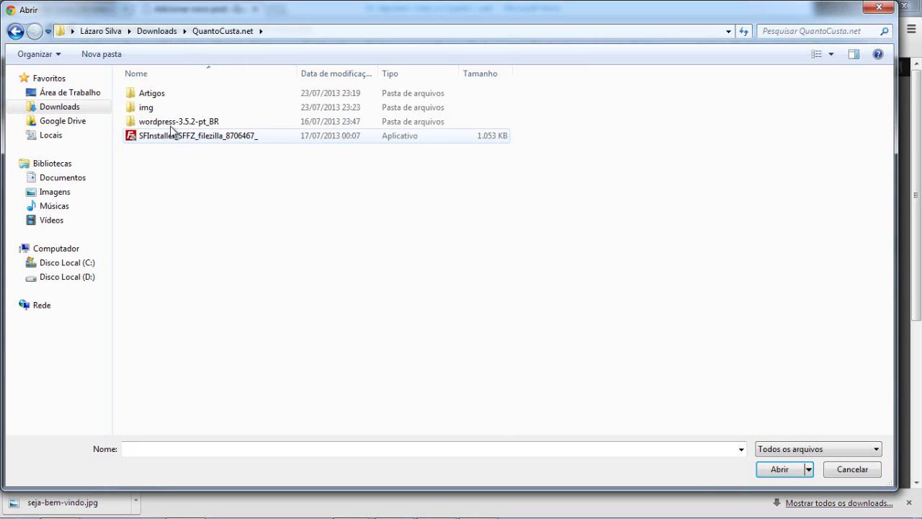
double_click(148, 107)
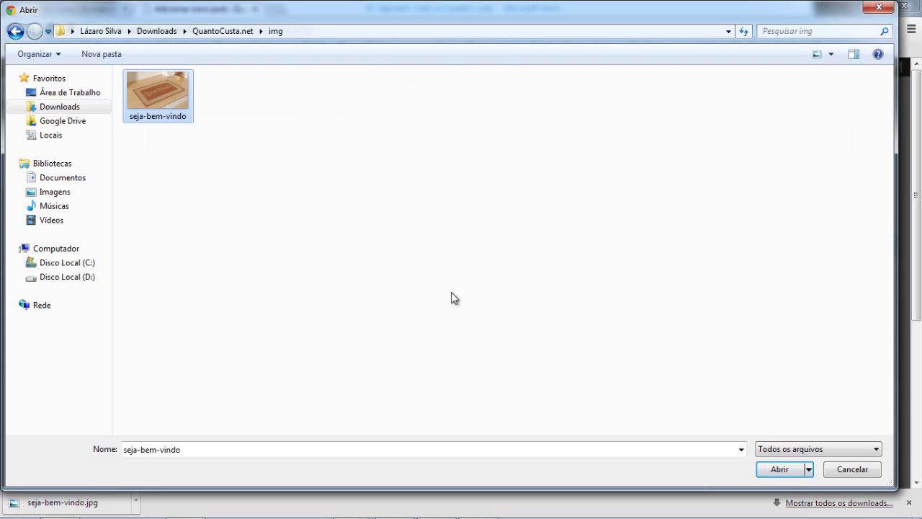
click(782, 469)
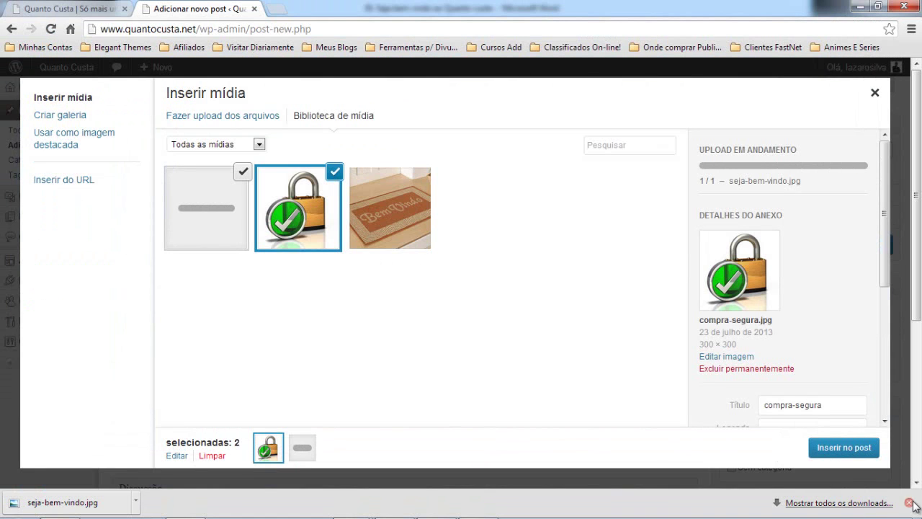
Step: Insert seja-bem-vindo centred at full size, with no link and alt text 'Seja bem vindo'
click(910, 503)
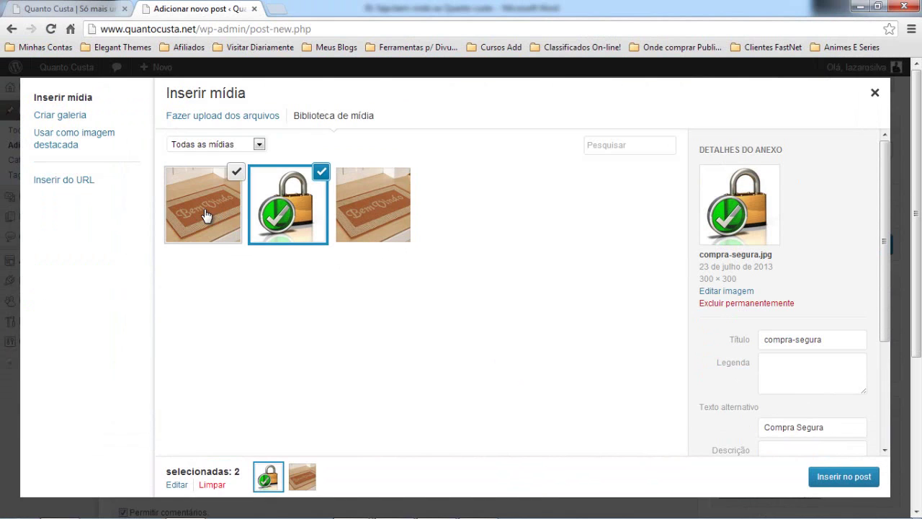
click(205, 214)
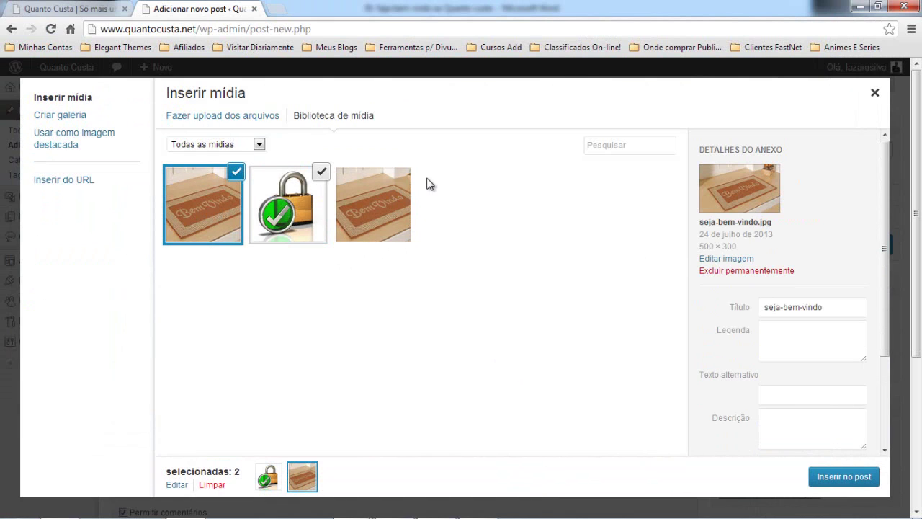
scroll(867, 284, down, 2)
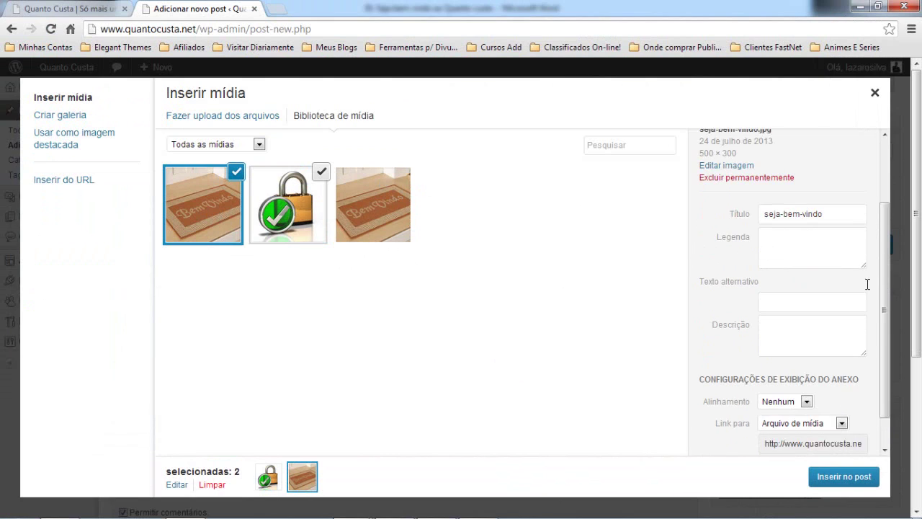
scroll(867, 284, down, 2)
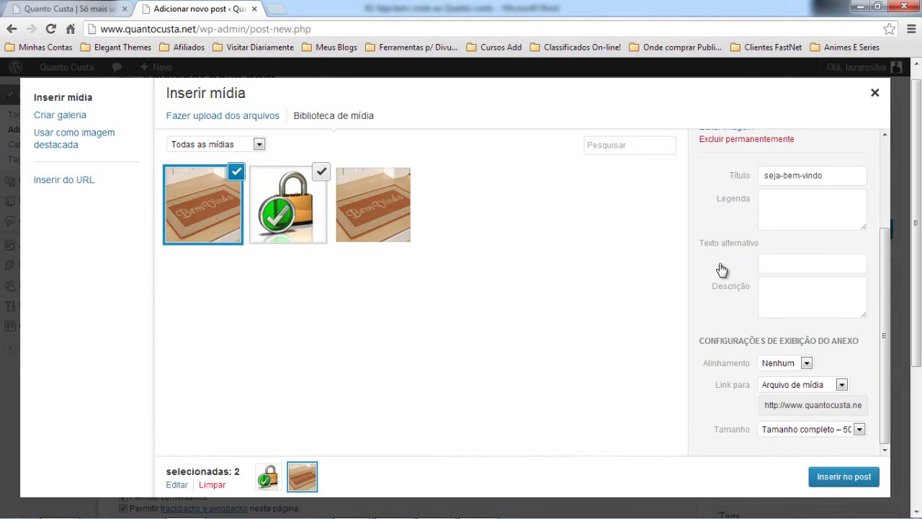
click(791, 262)
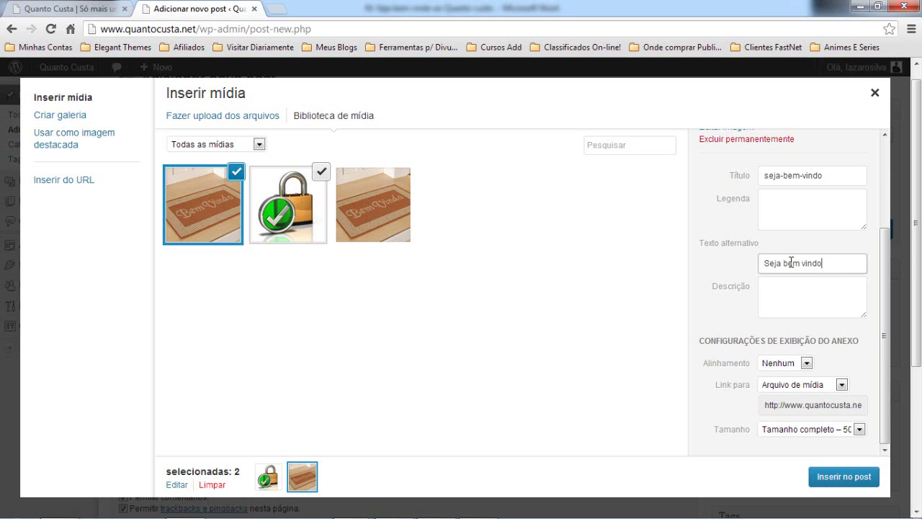
click(805, 363)
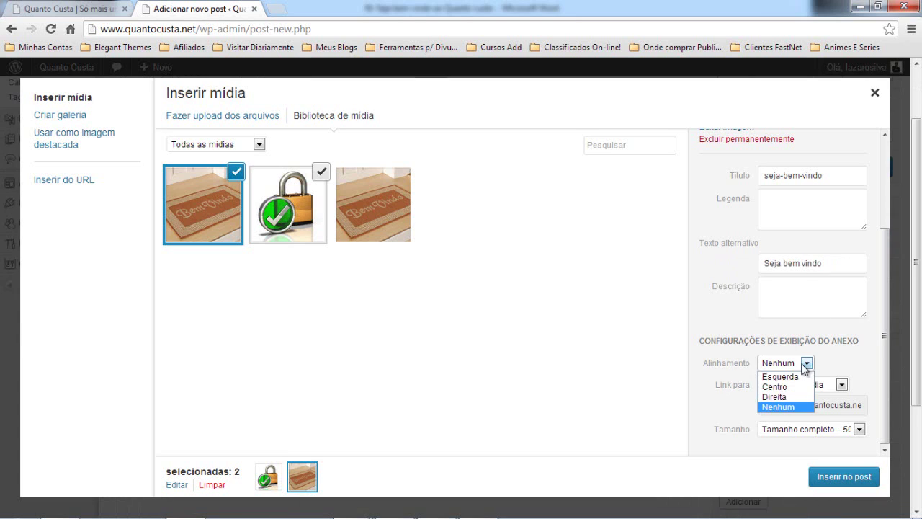
click(788, 386)
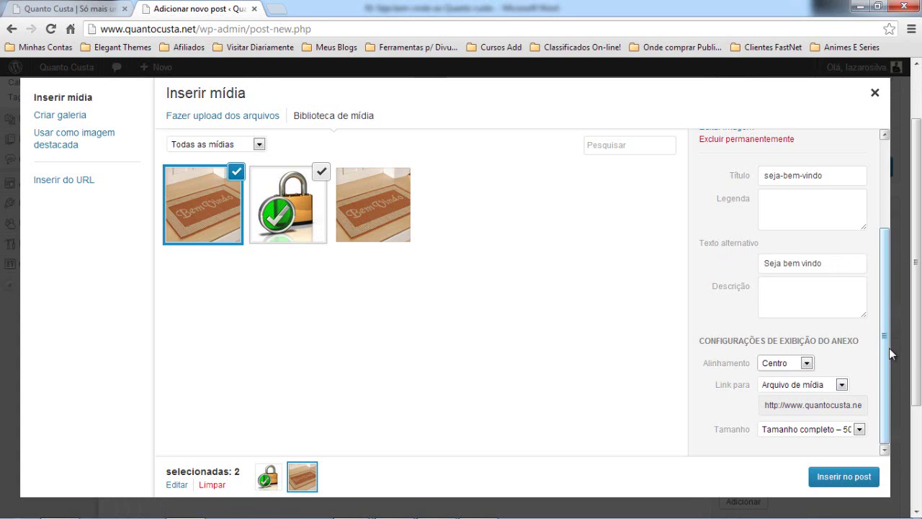
click(764, 389)
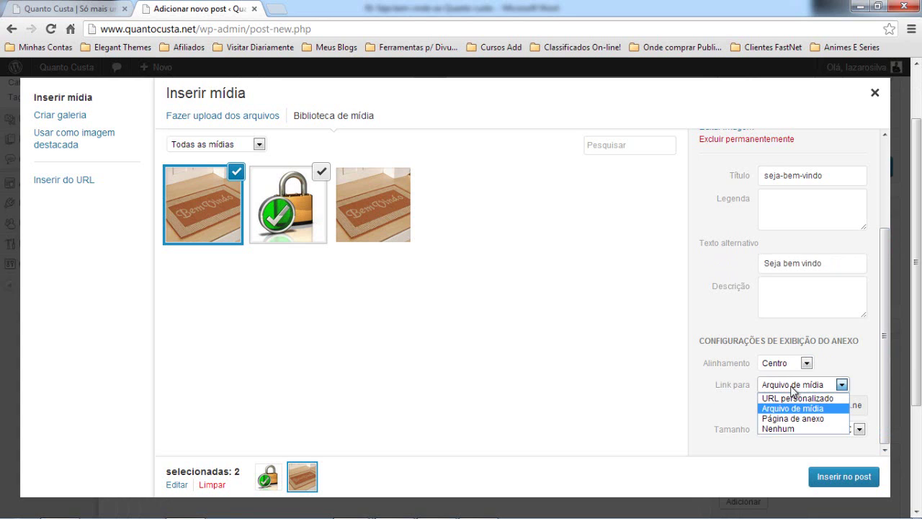
click(778, 431)
click(815, 432)
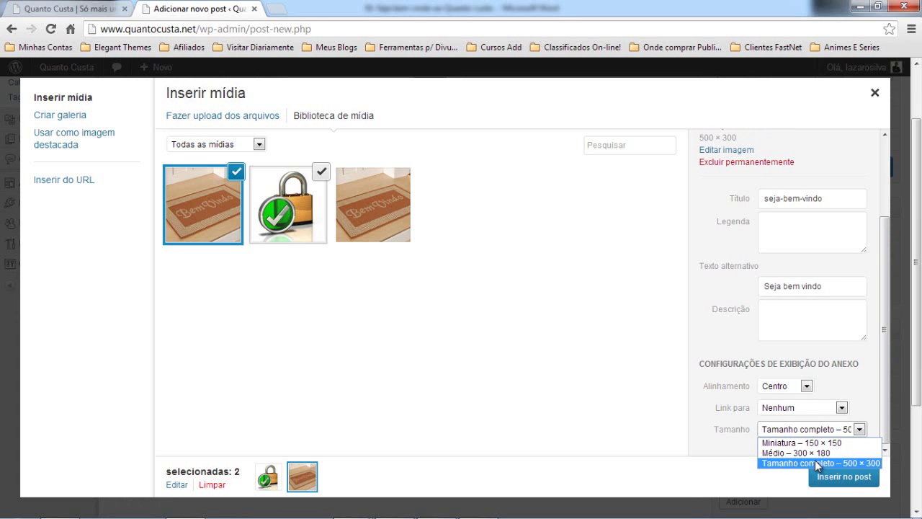
click(817, 463)
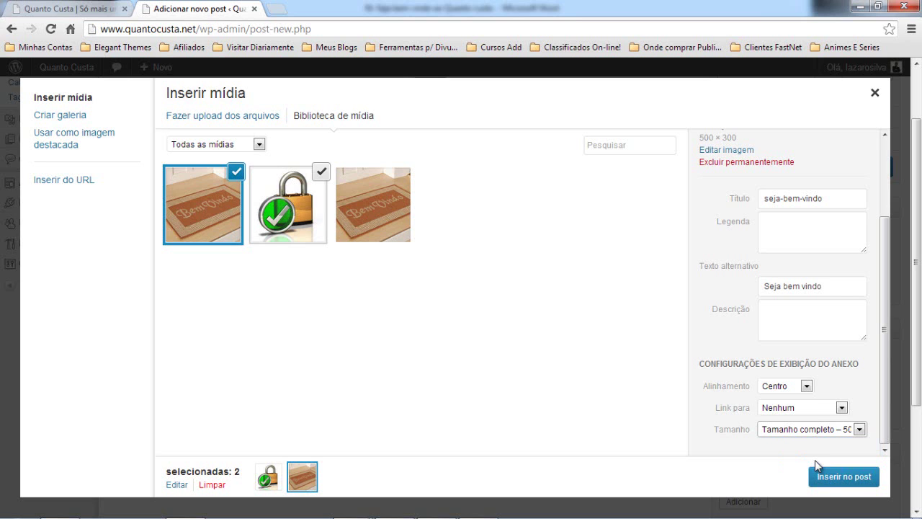
click(857, 475)
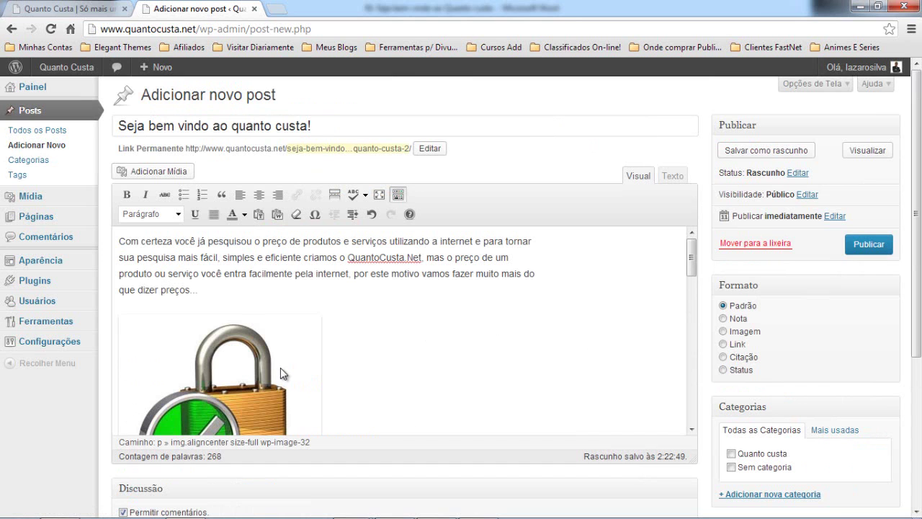
Step: Select the newly inserted Bem Vindo doormat image and check its placement in the post
click(281, 367)
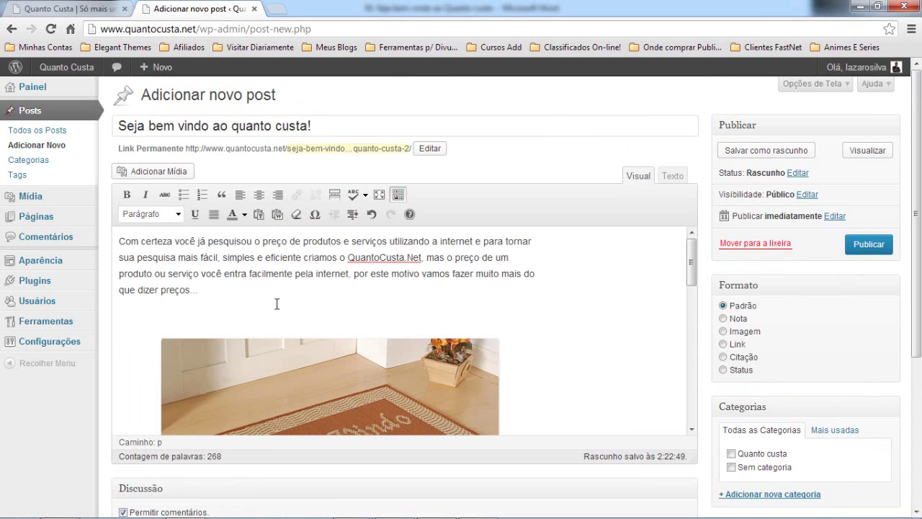
scroll(276, 303, down, 3)
scroll(298, 360, up, 2)
scroll(298, 361, down, 3)
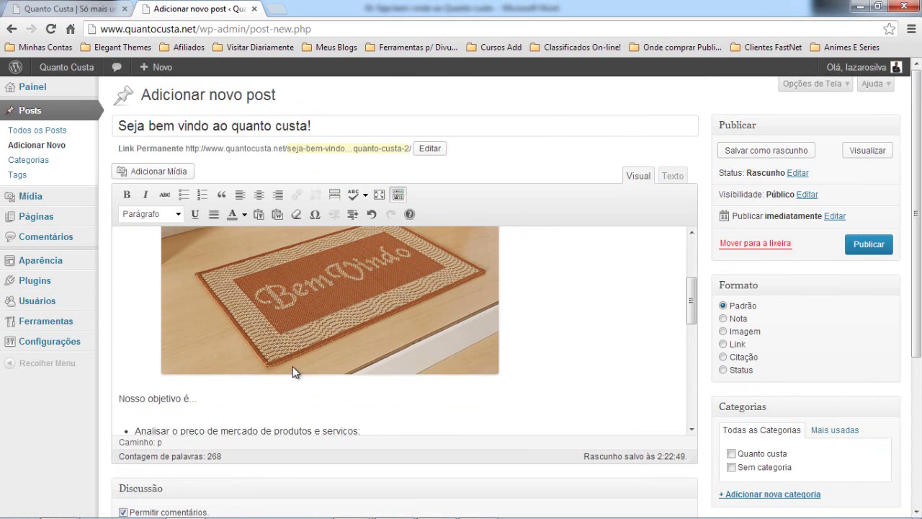
scroll(241, 360, up, 4)
scroll(238, 362, up, 1)
scroll(226, 347, down, 3)
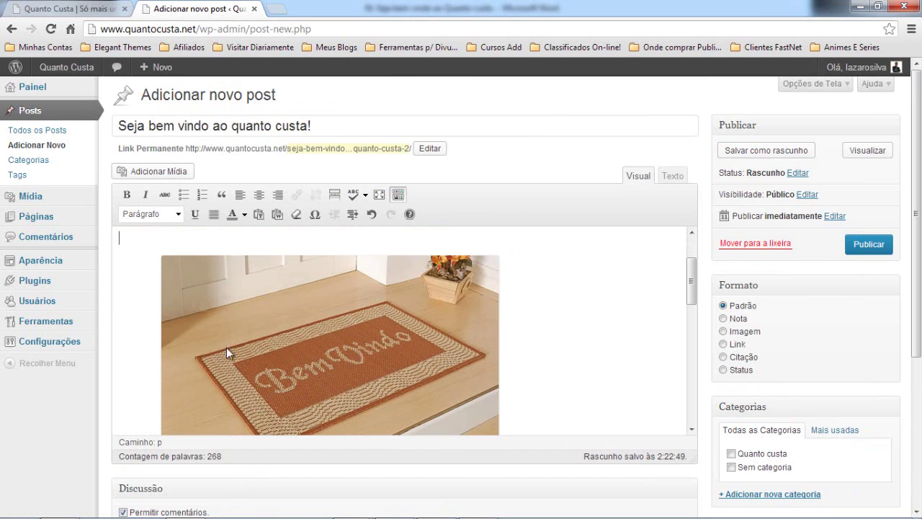
scroll(238, 349, up, 4)
scroll(260, 367, down, 1)
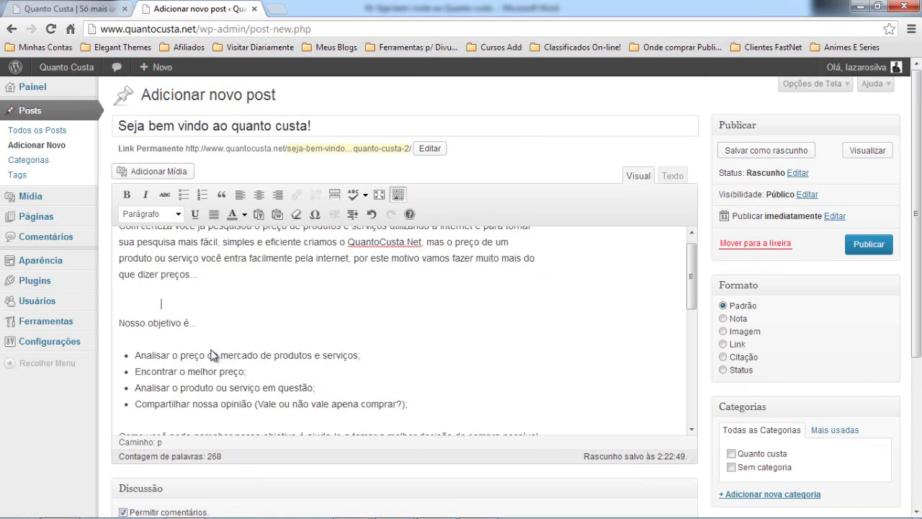
Step: Undo and redo the last change to keep the doormat image, then return to the intro paragraph
click(211, 349)
key(ctrl+z)
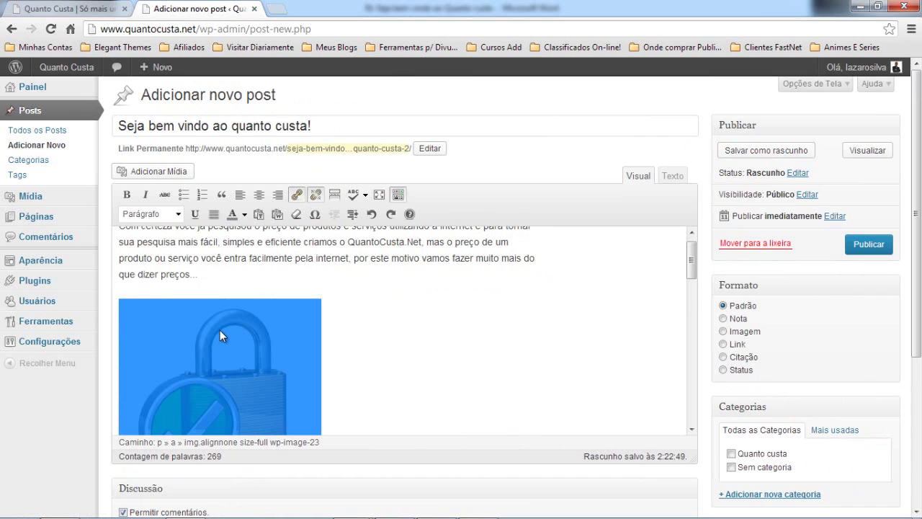
key(ctrl+y)
scroll(352, 332, down, 3)
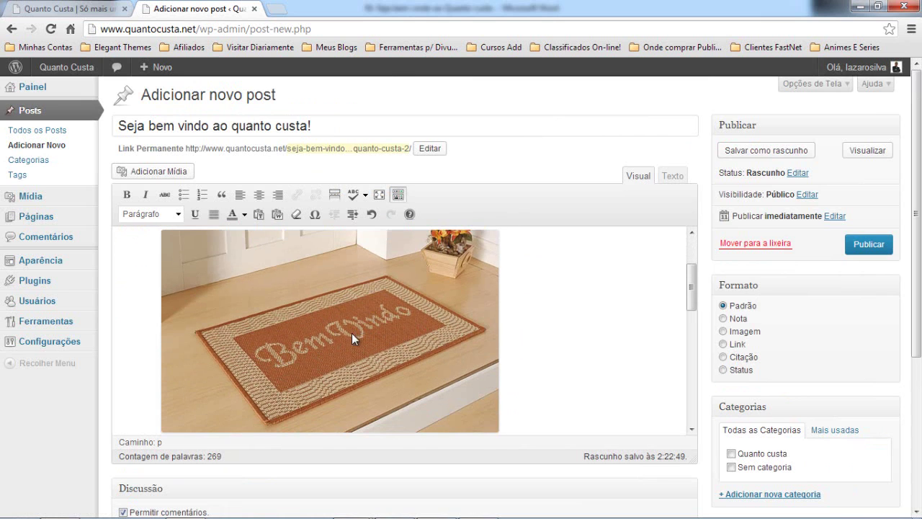
click(346, 302)
scroll(432, 310, up, 2)
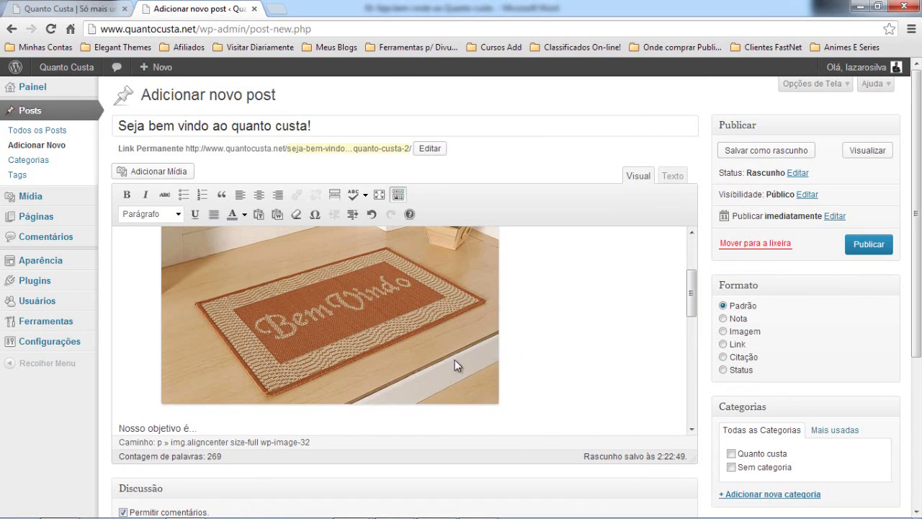
scroll(392, 359, up, 2)
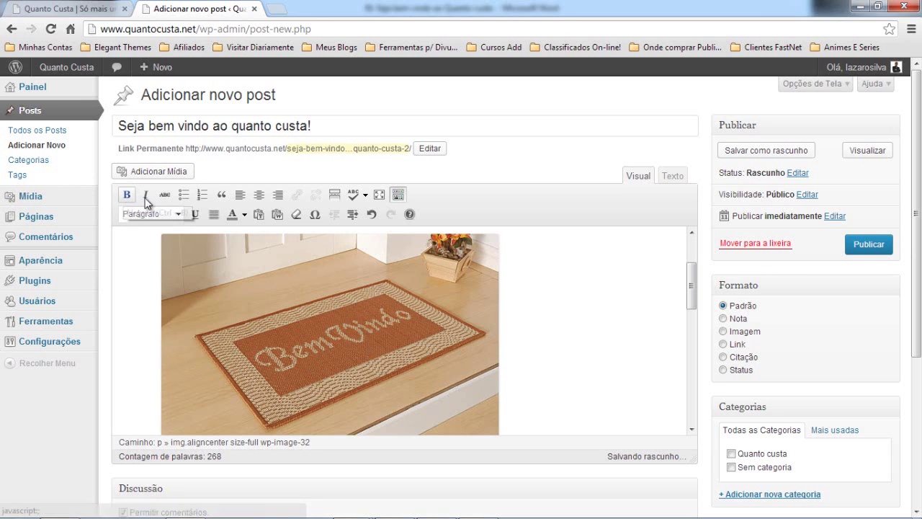
scroll(248, 312, up, 3)
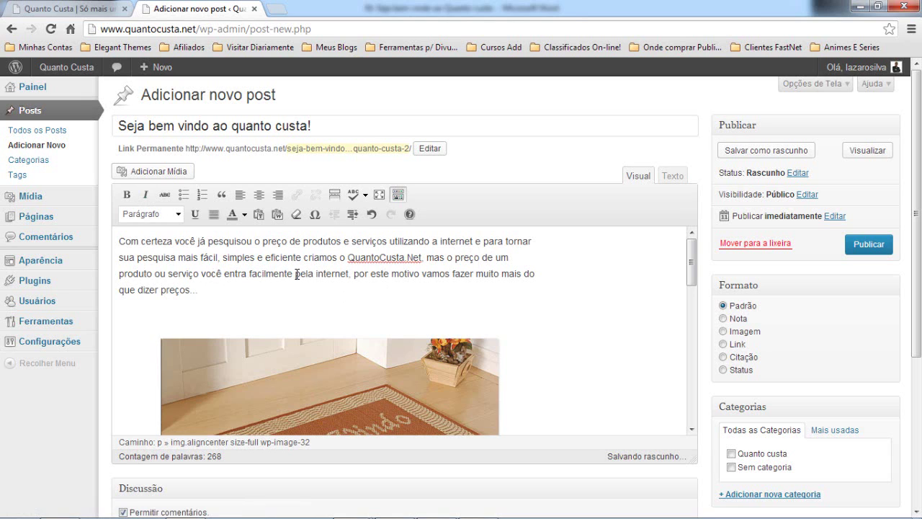
Step: Bold 'pela internet', italicize 'por este motivo' and strike through 'preços' in the intro paragraph
drag(295, 274, 340, 287)
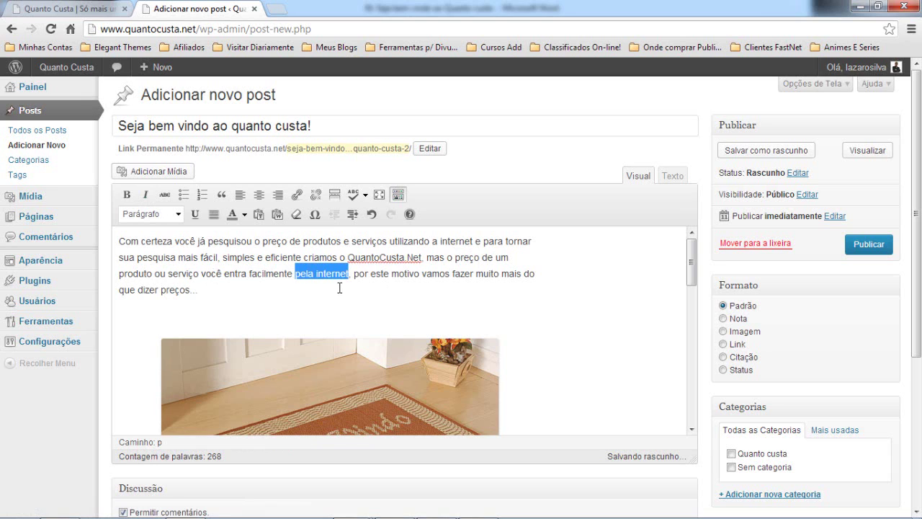
click(127, 194)
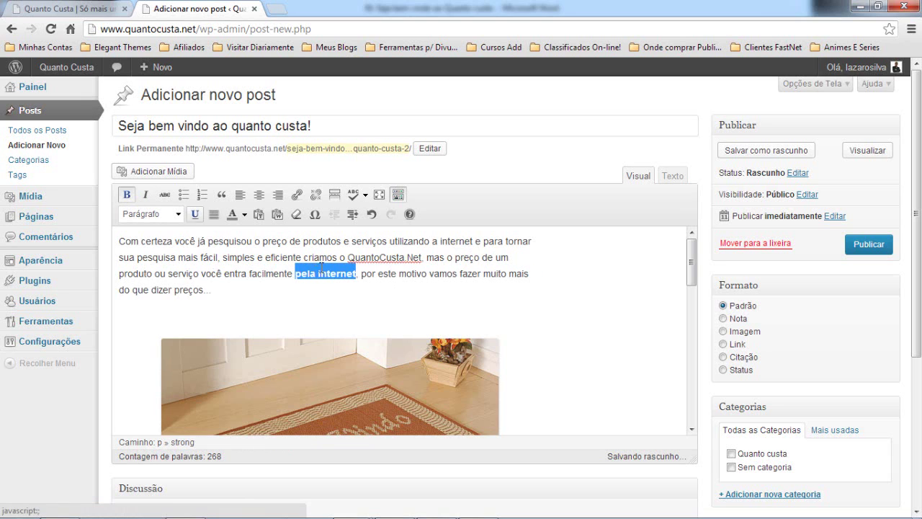
click(359, 293)
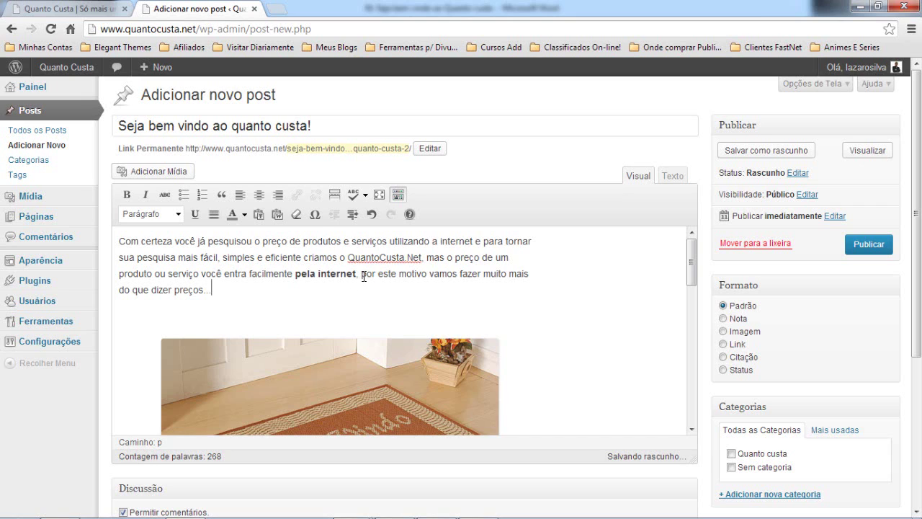
drag(364, 275, 428, 274)
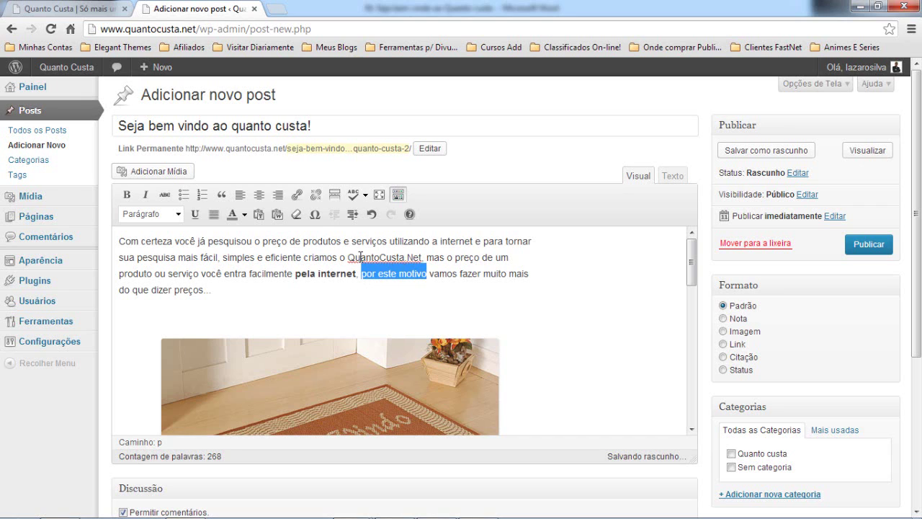
click(147, 196)
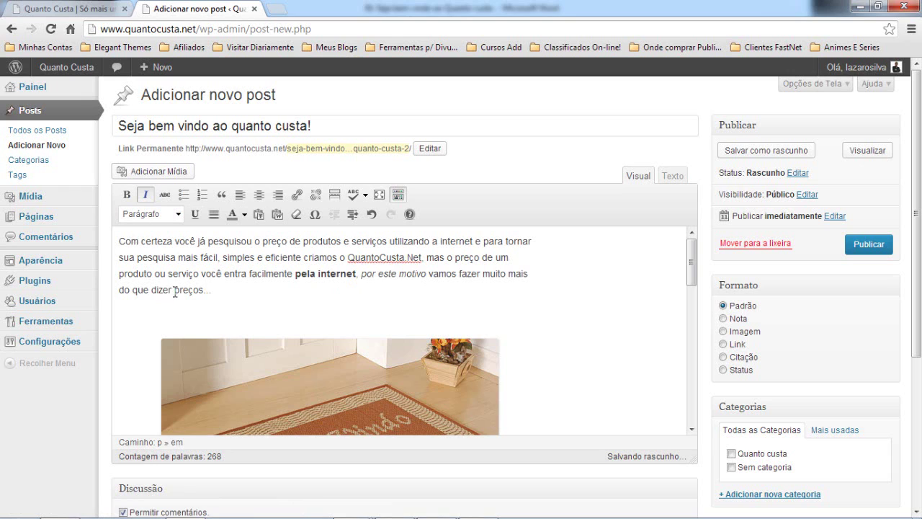
drag(173, 291, 208, 291)
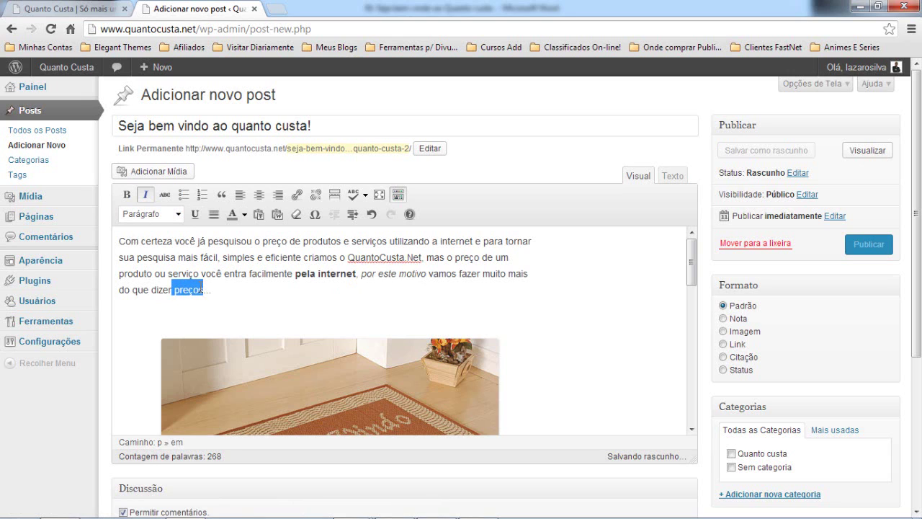
click(160, 195)
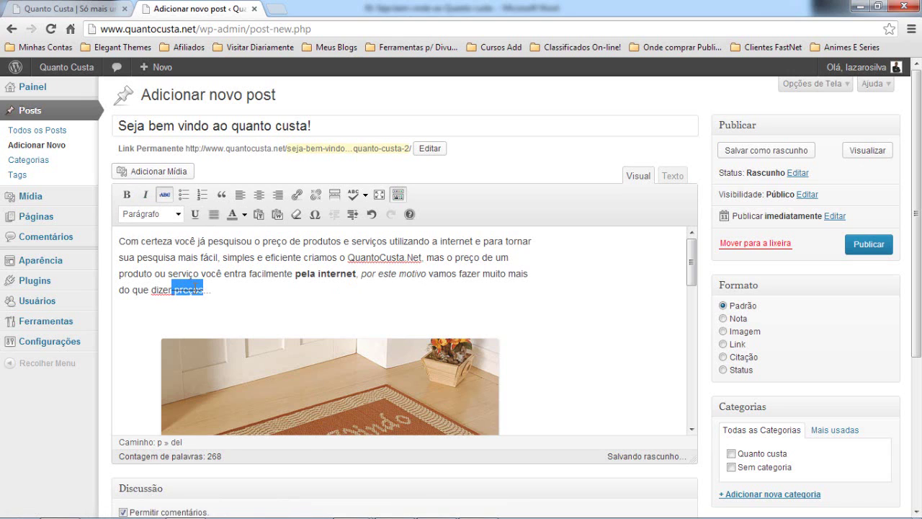
click(196, 289)
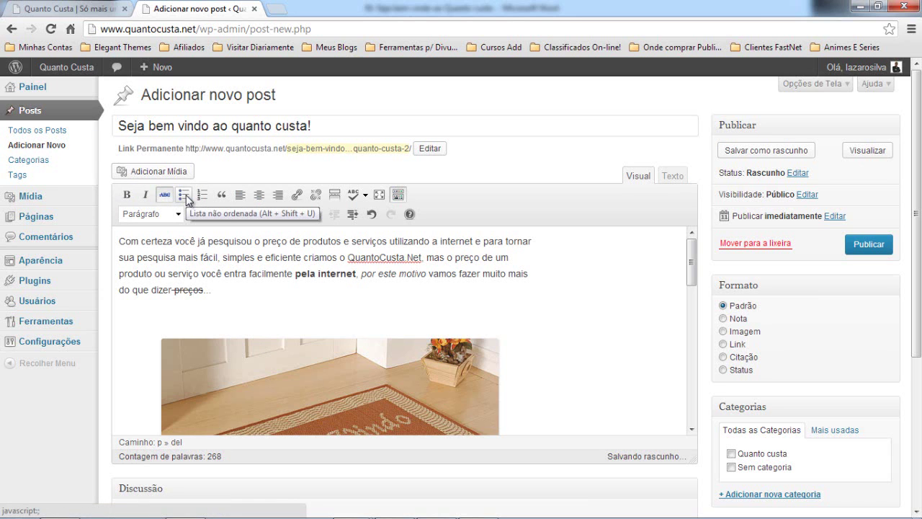
Step: Break the four bulleted objectives under 'Nosso objetivo é...' into separate plain paragraphs
scroll(210, 309, down, 5)
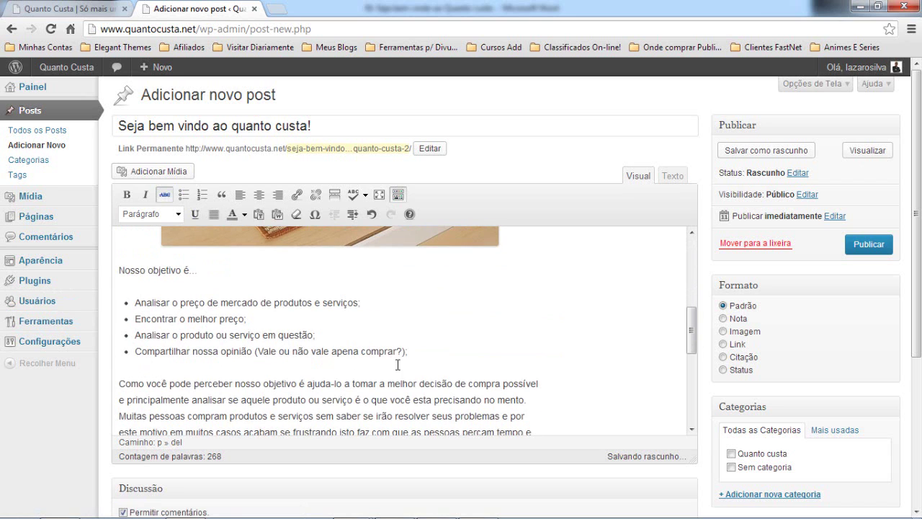
drag(414, 355, 107, 304)
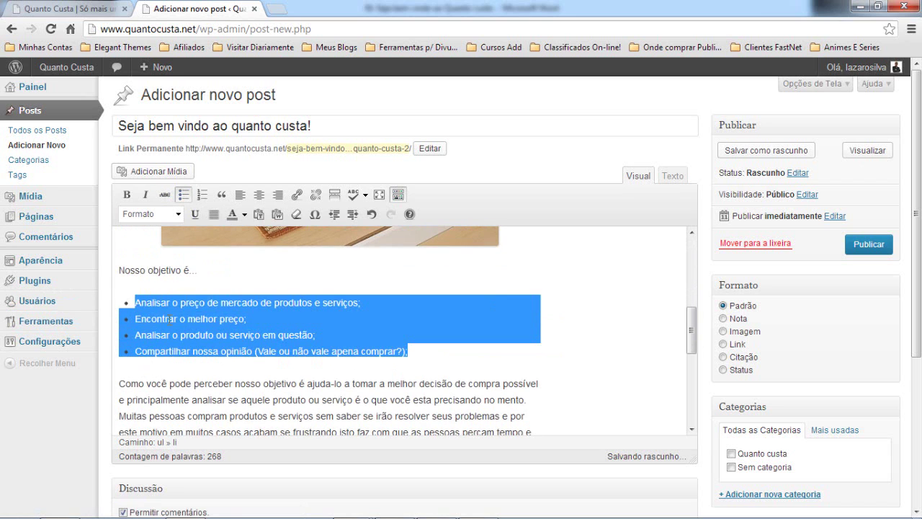
click(137, 300)
key(BackSpace)
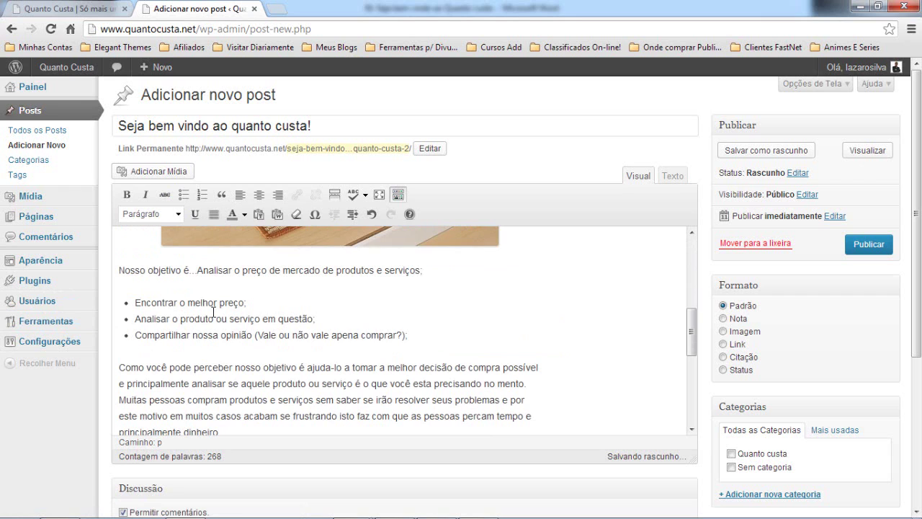
key(BackSpace)
key(BackSpace)
key(BackSpace)
text(..)
key(Return)
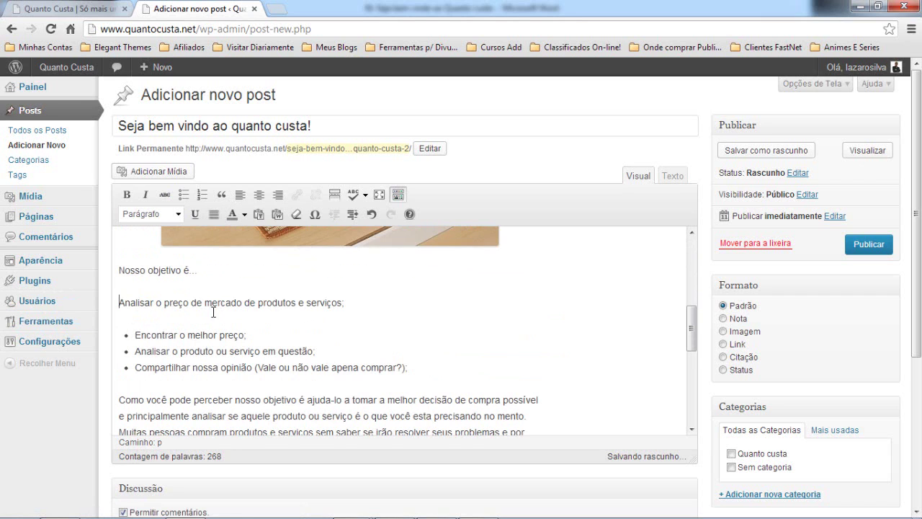
click(136, 334)
key(BackSpace)
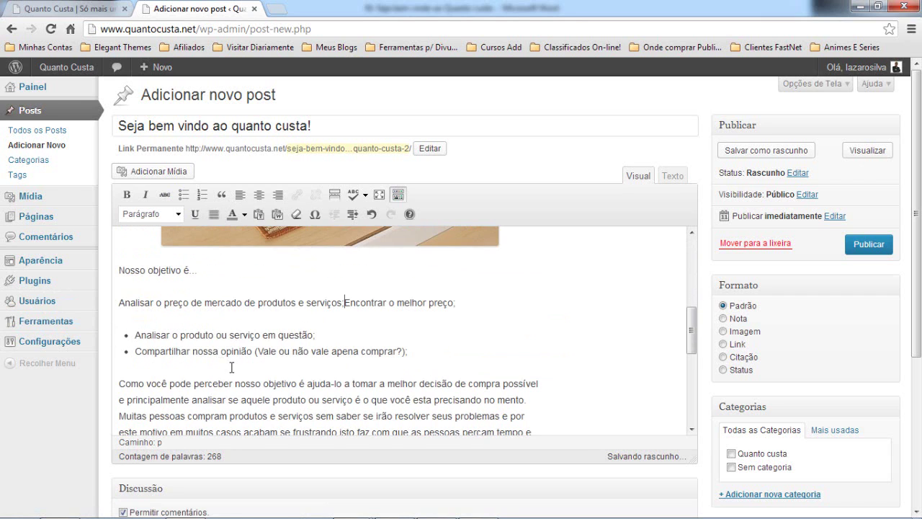
key(BackSpace)
text(;)
key(Return)
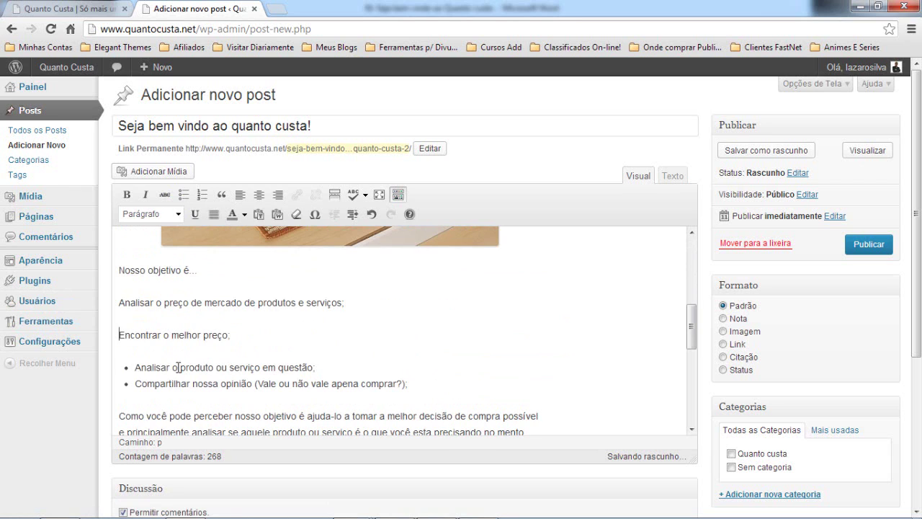
key(BackSpace)
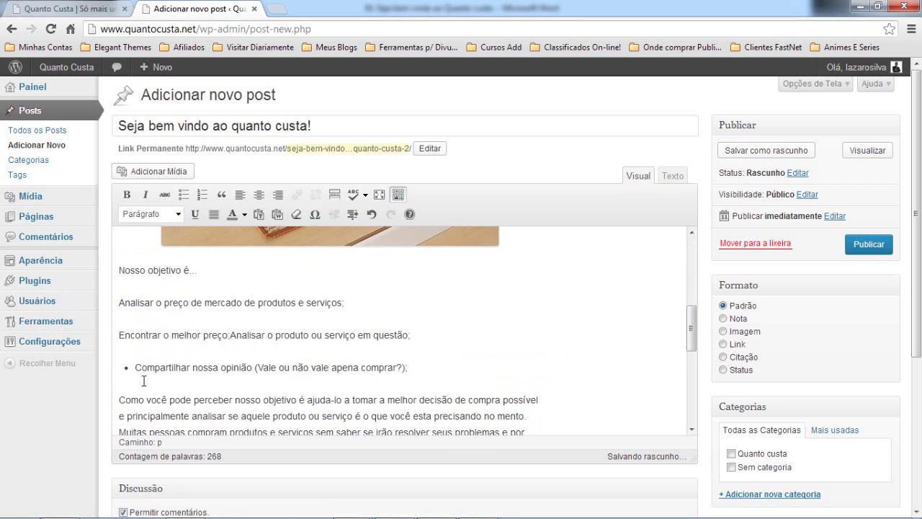
key(Return)
key(Down)
key(BackSpace)
key(Return)
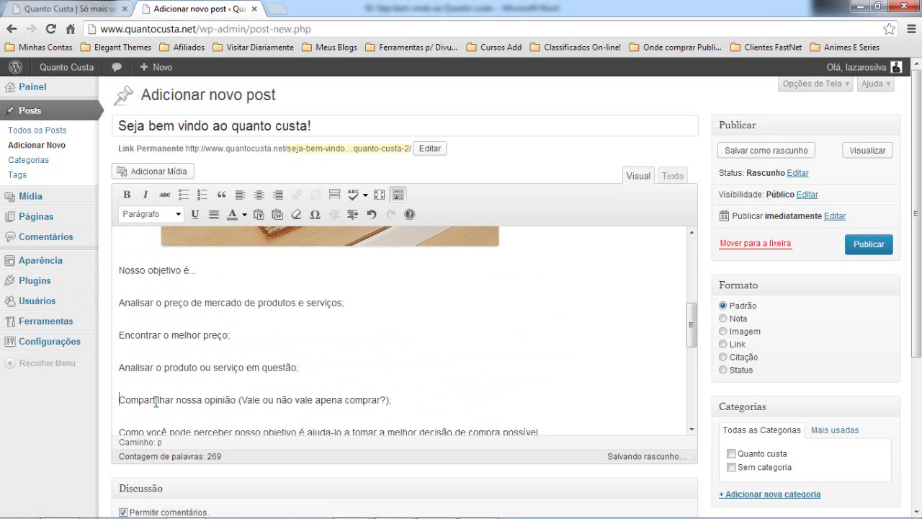
Step: Turn the four objective lines into a bulleted list, then switch it to a numbered list
drag(399, 402, 105, 289)
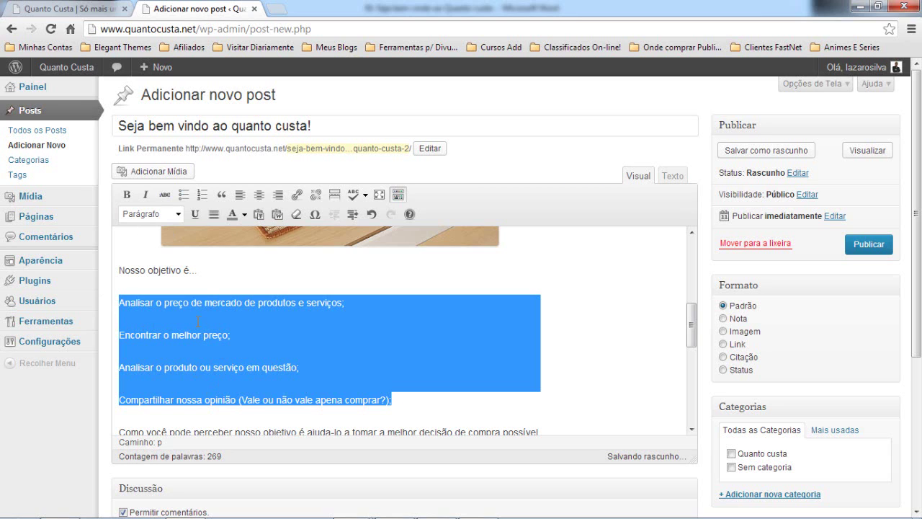
click(183, 195)
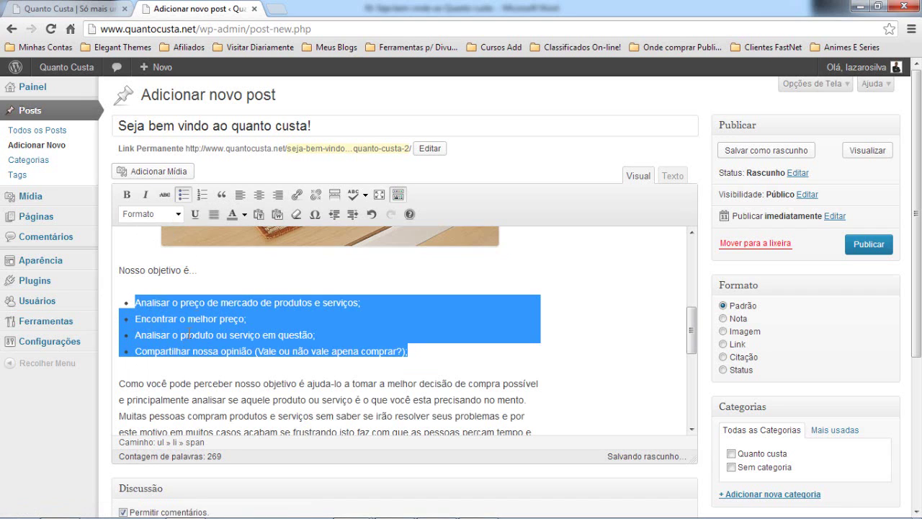
click(201, 197)
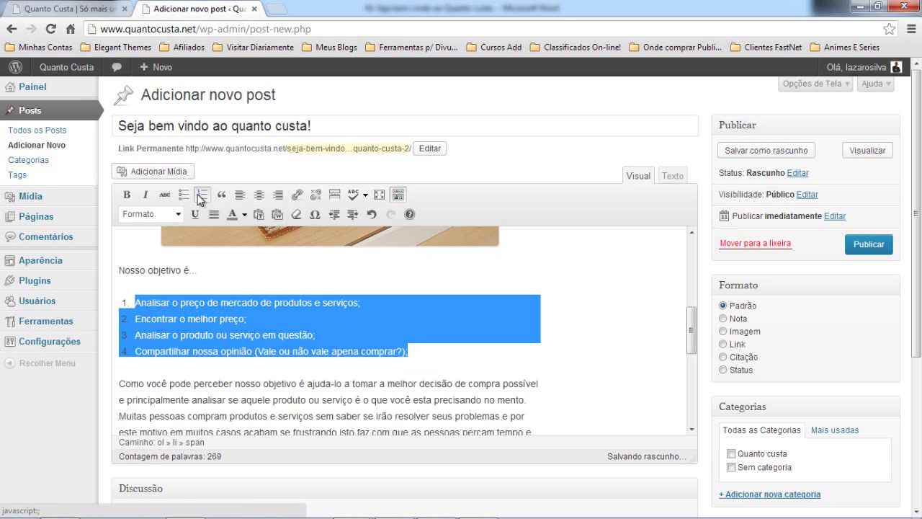
click(156, 335)
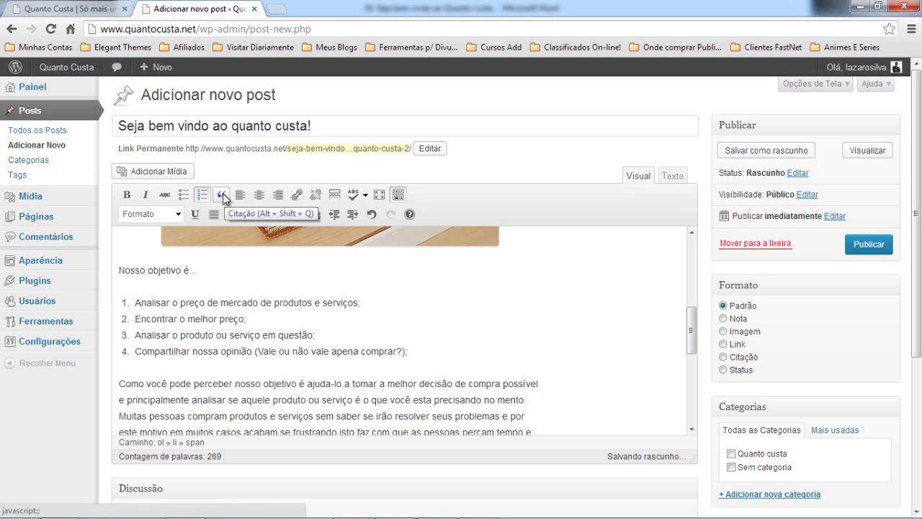
Step: Try right and centre alignment on the opening paragraph, then return it to left-aligned
click(419, 351)
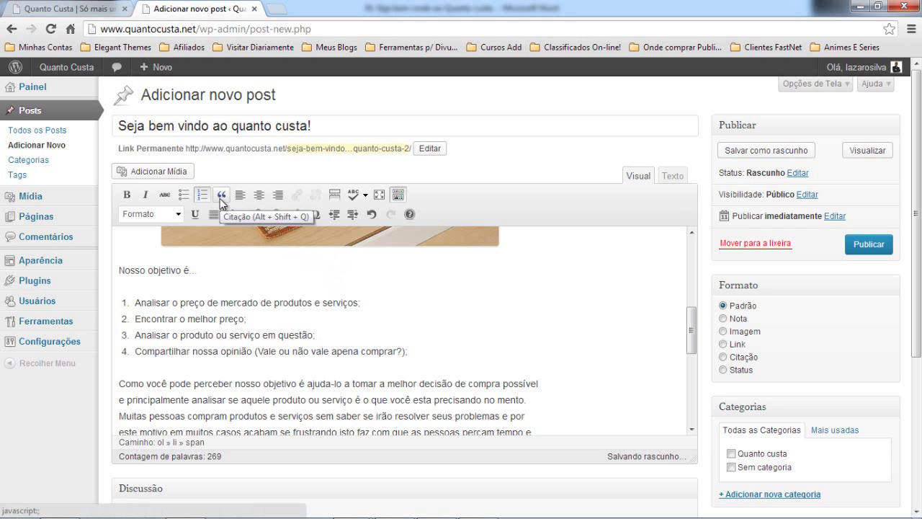
scroll(204, 299, up, 10)
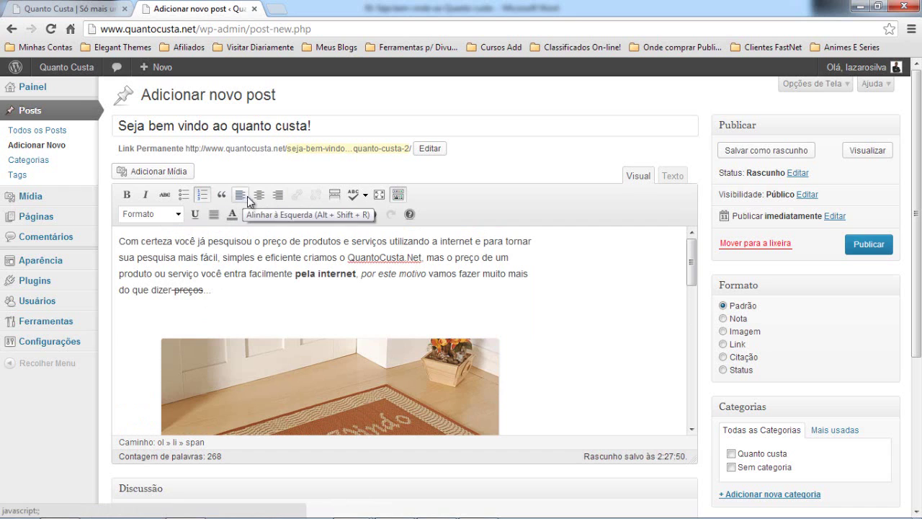
drag(242, 296, 115, 241)
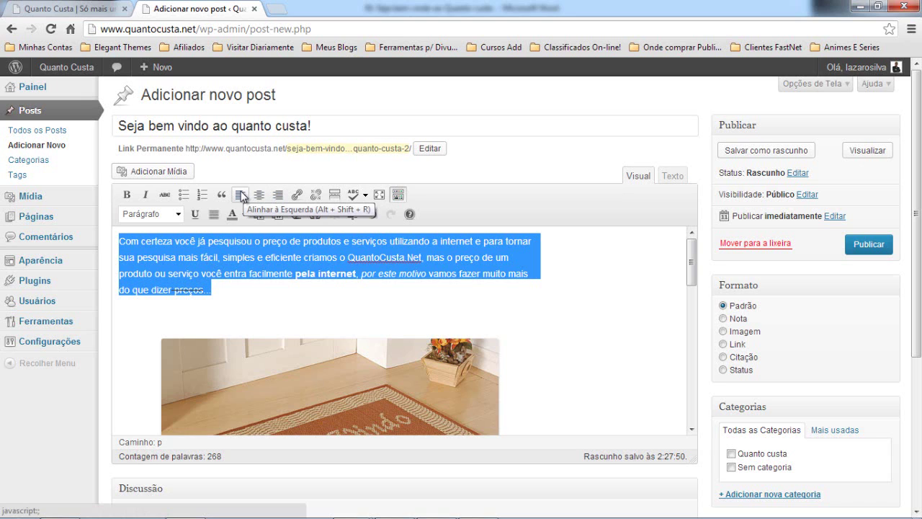
click(278, 194)
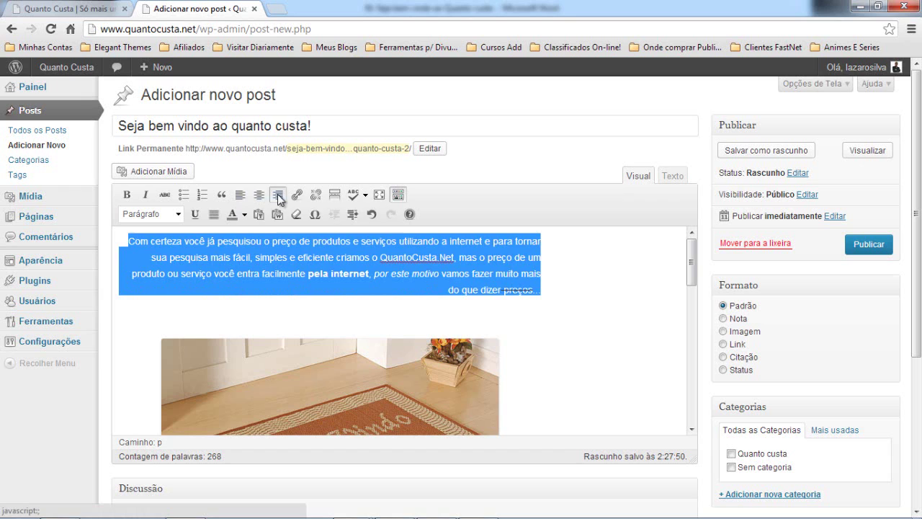
click(523, 273)
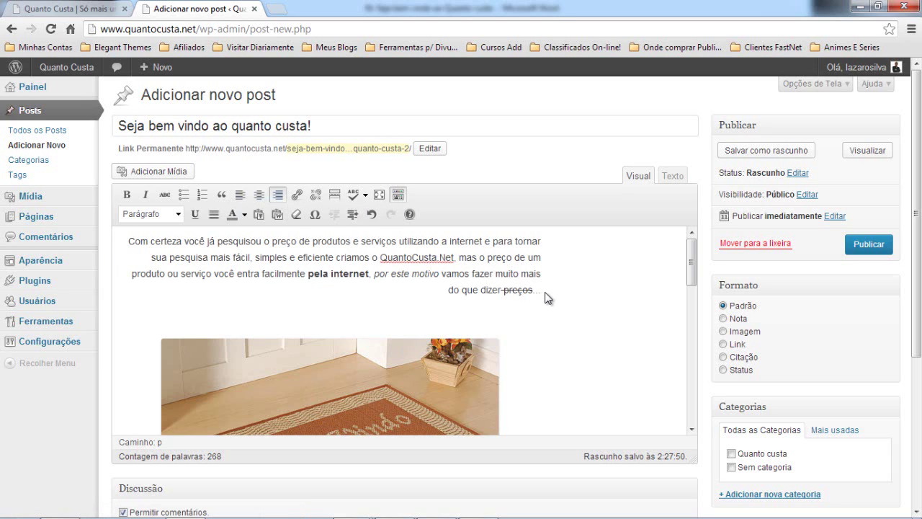
drag(548, 289, 111, 224)
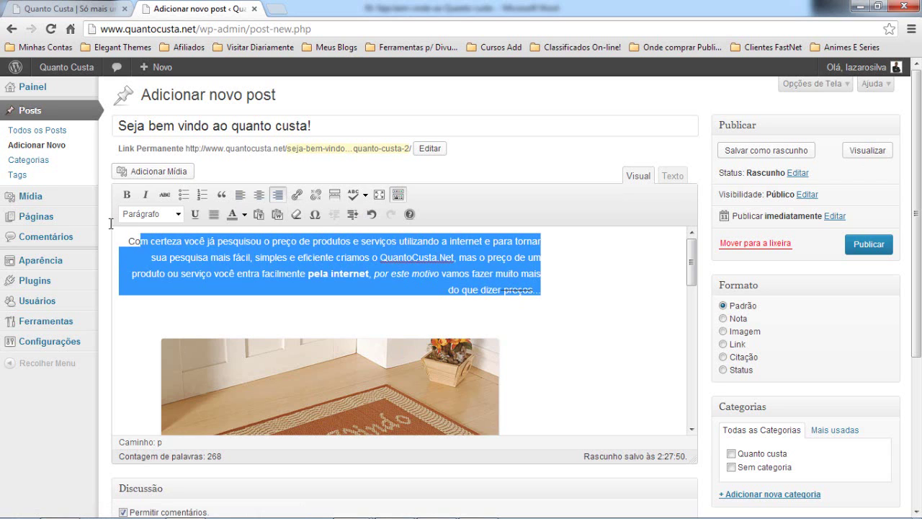
click(260, 198)
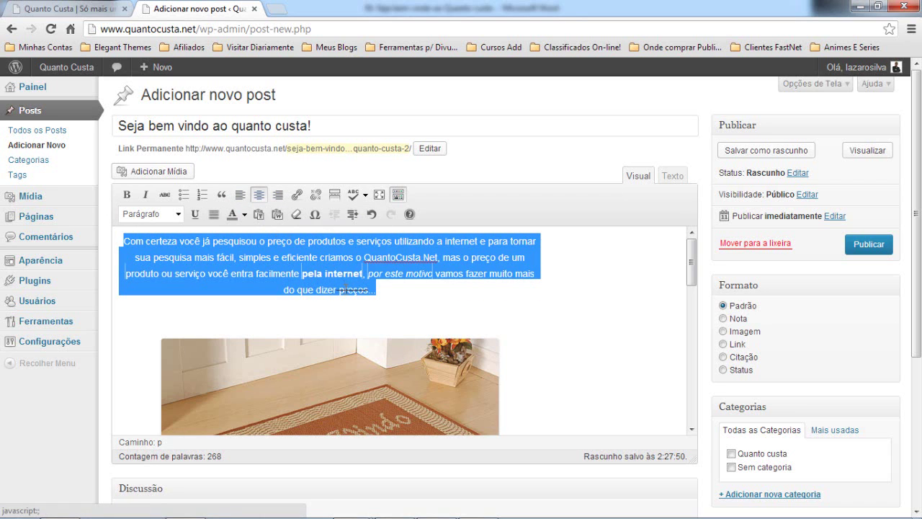
click(400, 292)
drag(400, 291, 102, 245)
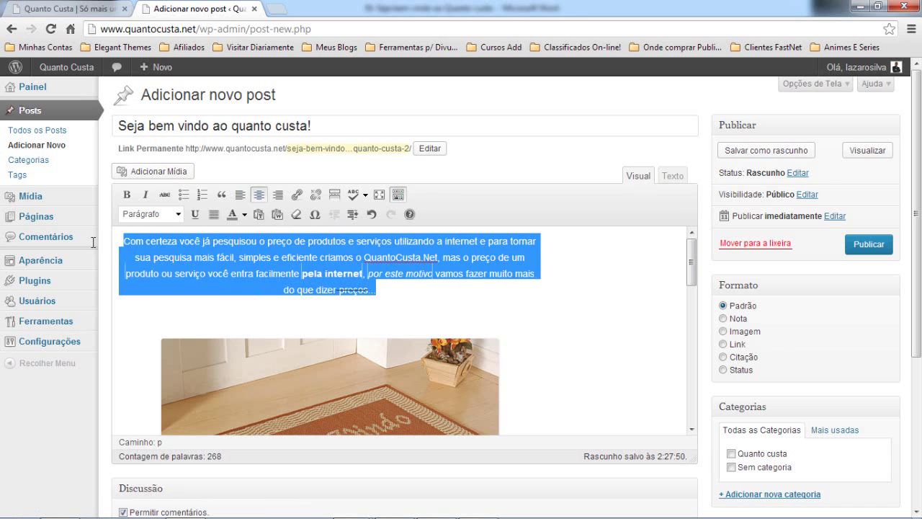
click(240, 195)
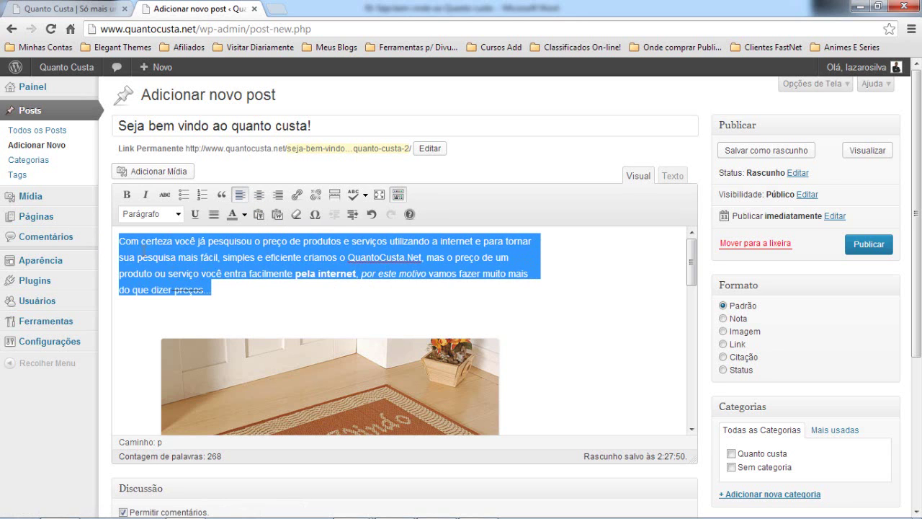
click(144, 252)
Step: Centre the closing line 'Boas compras!!!' at the end of the post
scroll(191, 344, down, 10)
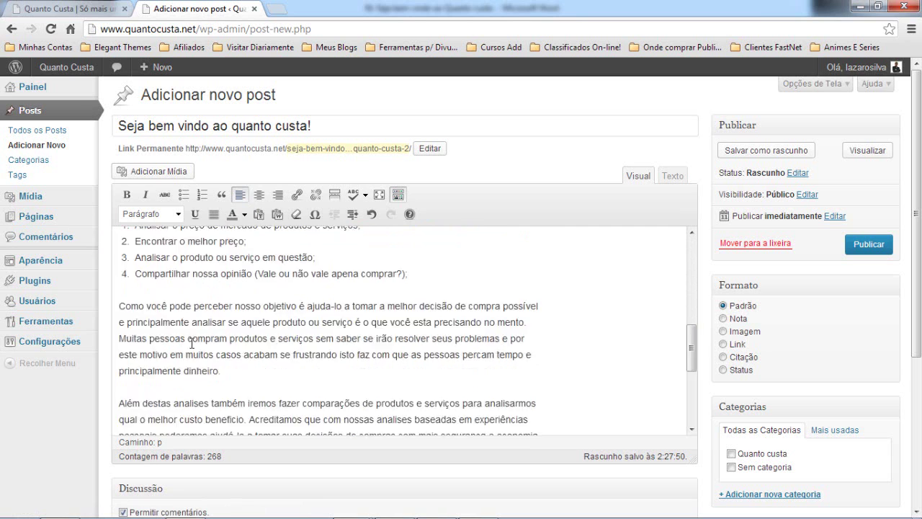
scroll(191, 344, down, 5)
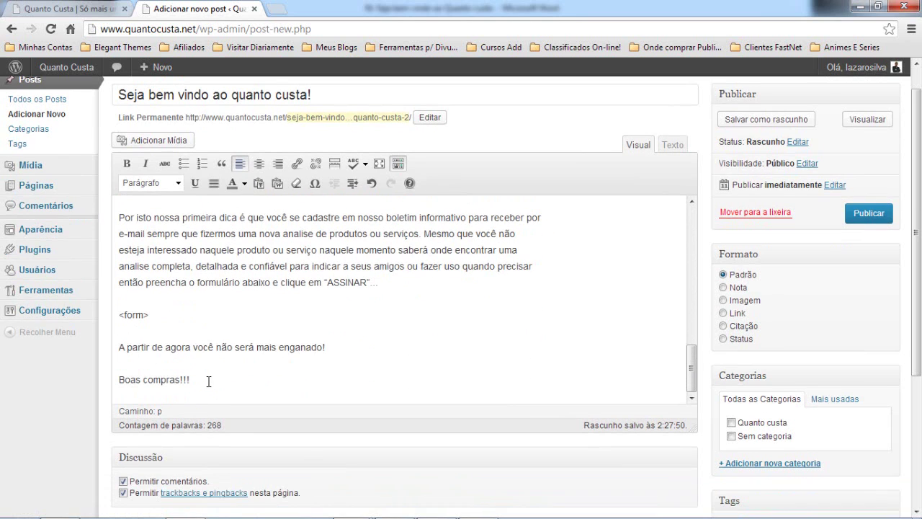
drag(190, 379, 115, 380)
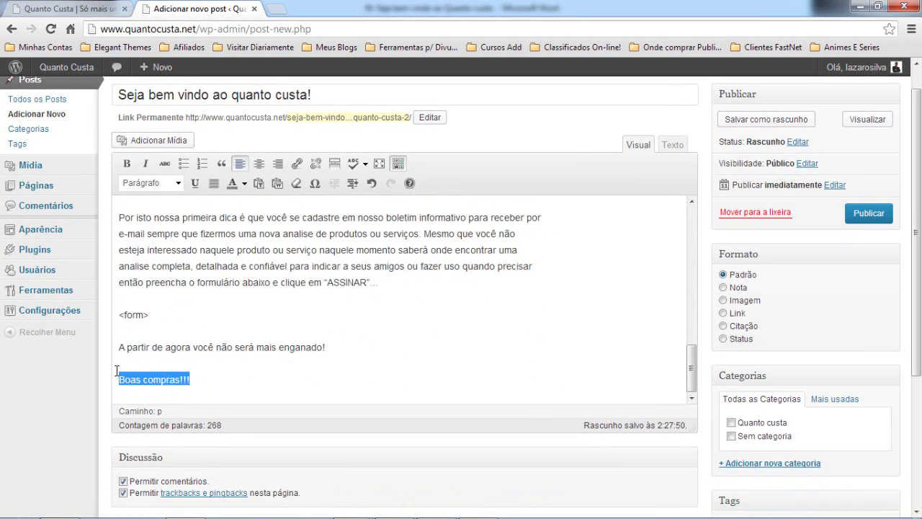
click(259, 165)
click(334, 383)
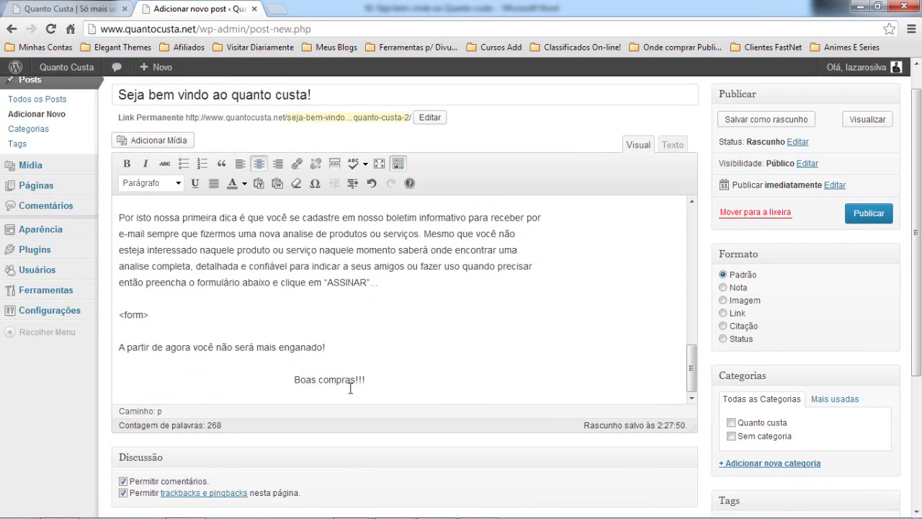
scroll(305, 366, up, 10)
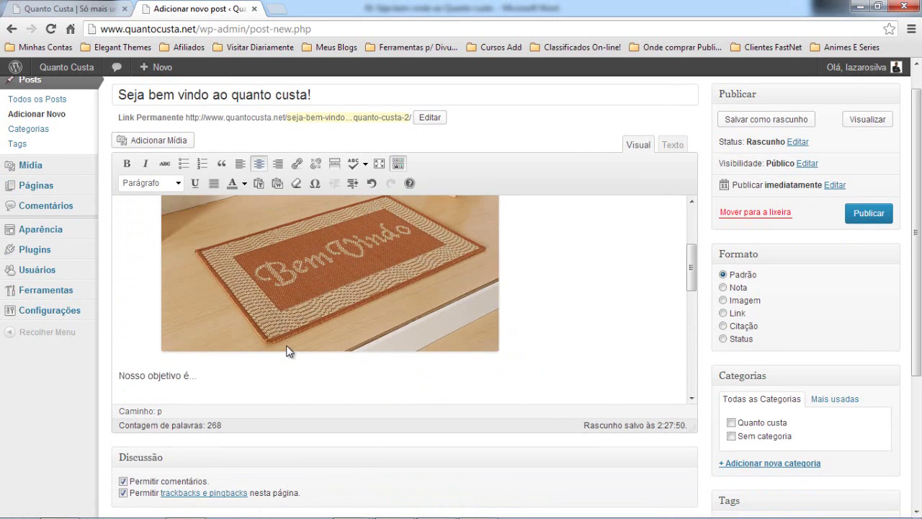
scroll(287, 351, up, 5)
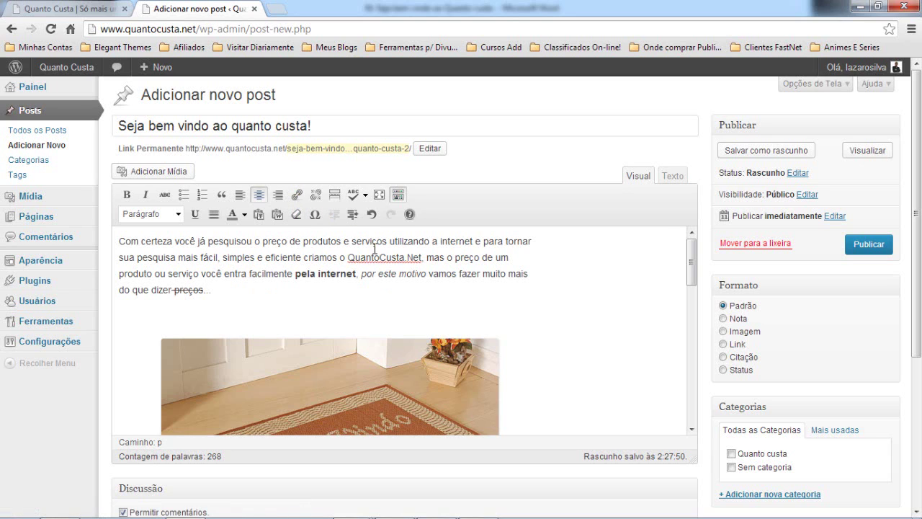
Step: Select 'QuantoCusta.Net' and look up the site's front-page address without copying it
drag(348, 257, 421, 258)
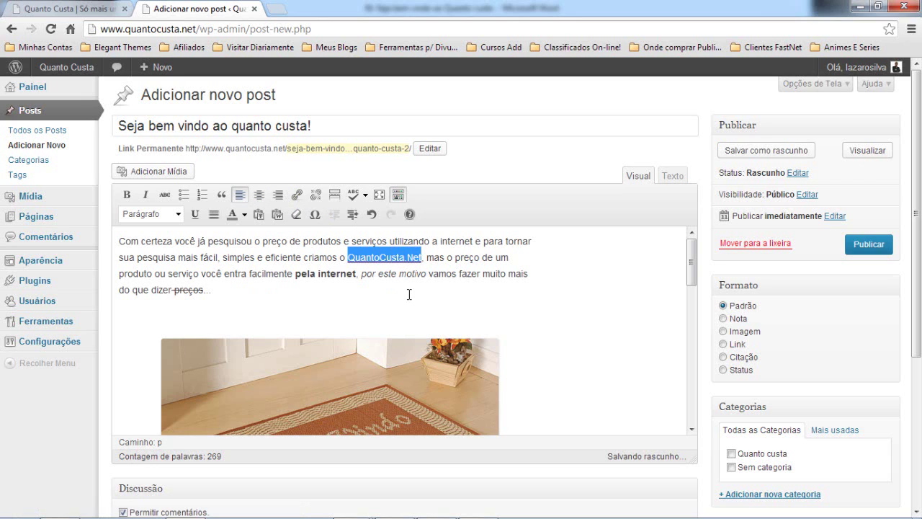
click(79, 9)
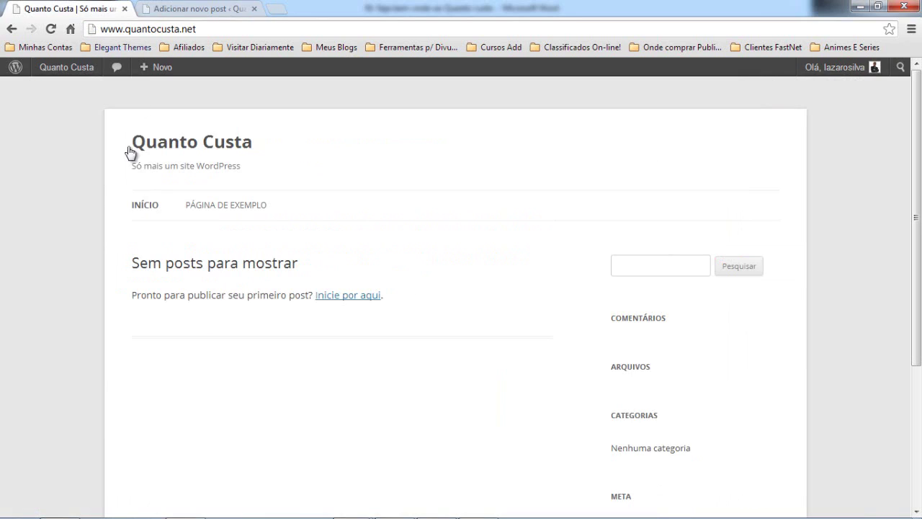
click(173, 29)
right_click(173, 28)
click(189, 72)
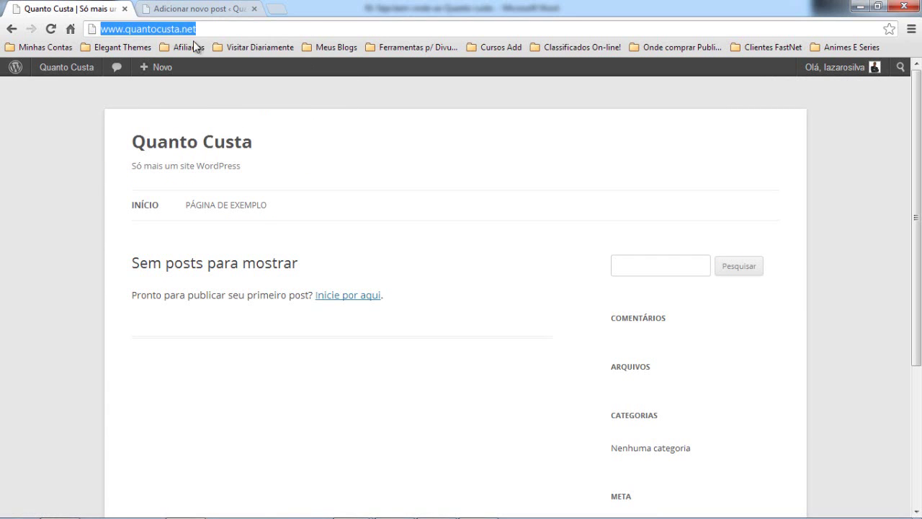
click(206, 9)
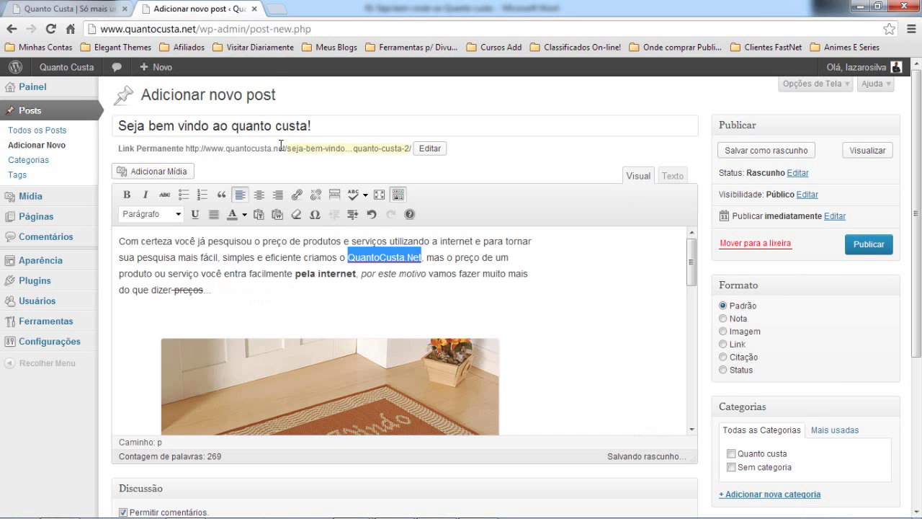
Step: Reselect 'QuantoCusta.Net', start the insert link dialog, and copy the site's front-page address
drag(349, 257, 423, 253)
click(296, 195)
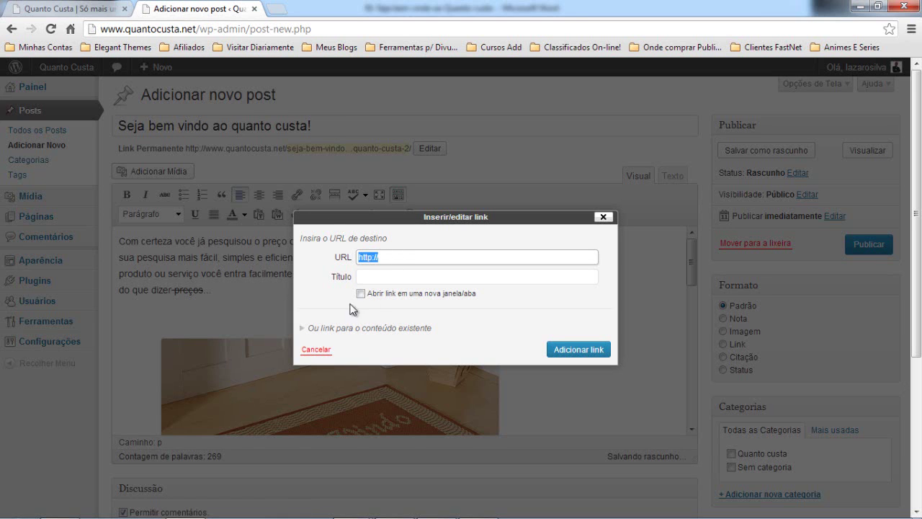
click(403, 258)
click(58, 9)
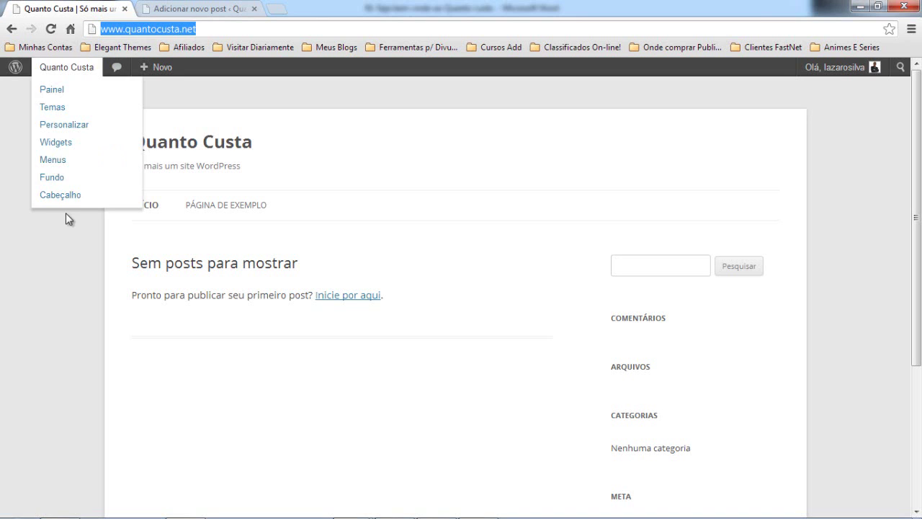
right_click(136, 29)
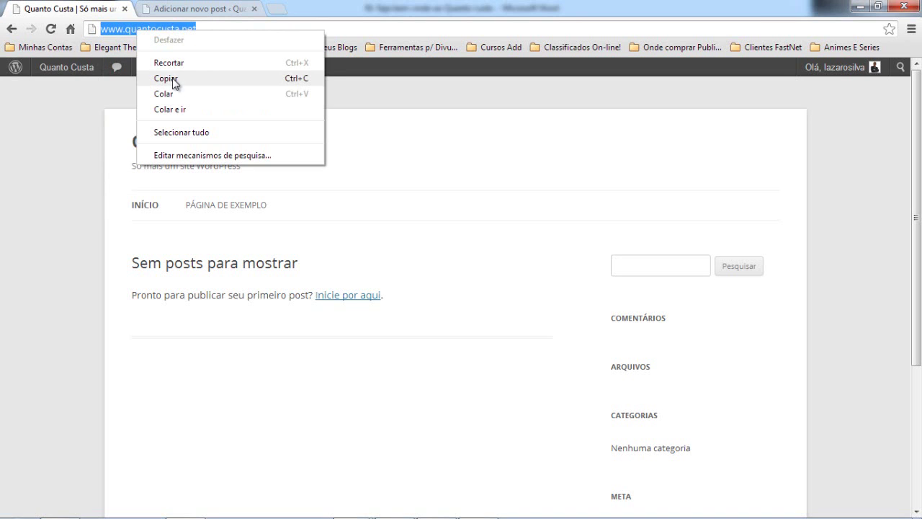
click(172, 78)
click(199, 9)
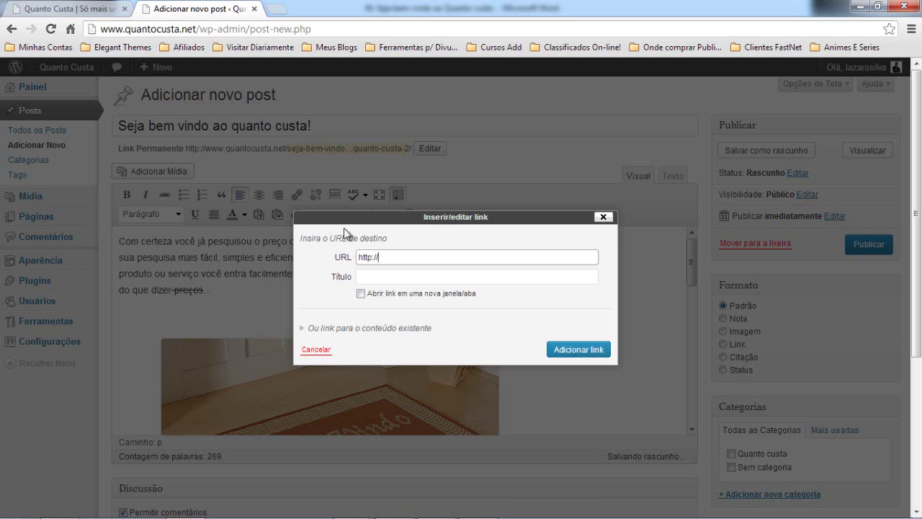
triple_click(388, 257)
text(www)
double_click(387, 258)
key(ctrl+z)
click(388, 257)
text(www.quantocusta.n)
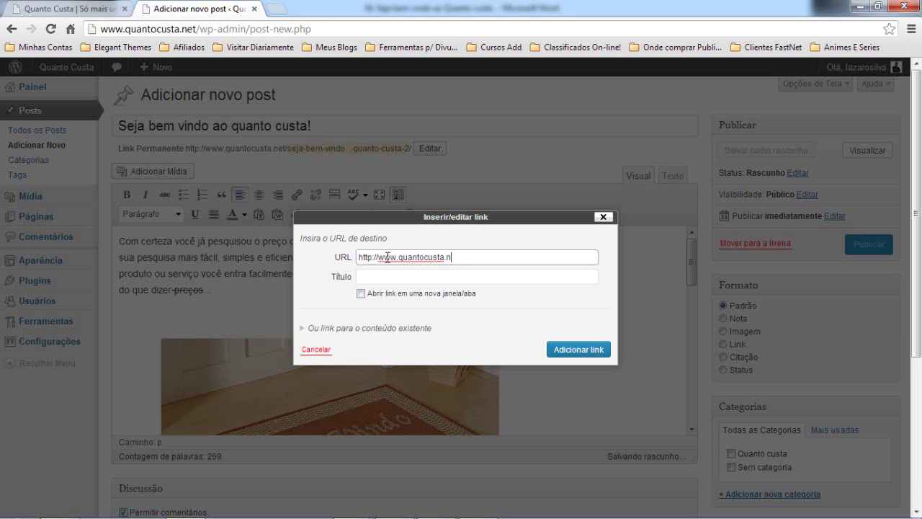
text(et)
click(399, 277)
text(Quant)
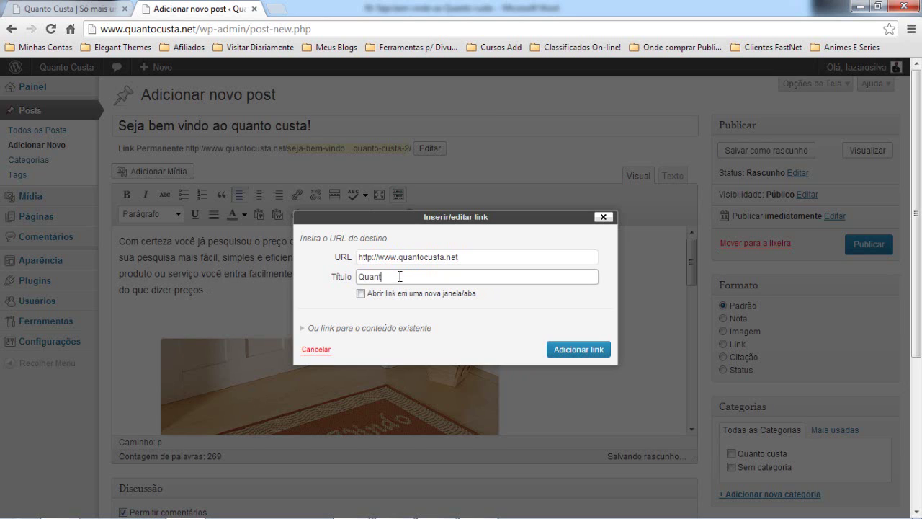
text(o Custa)
click(362, 294)
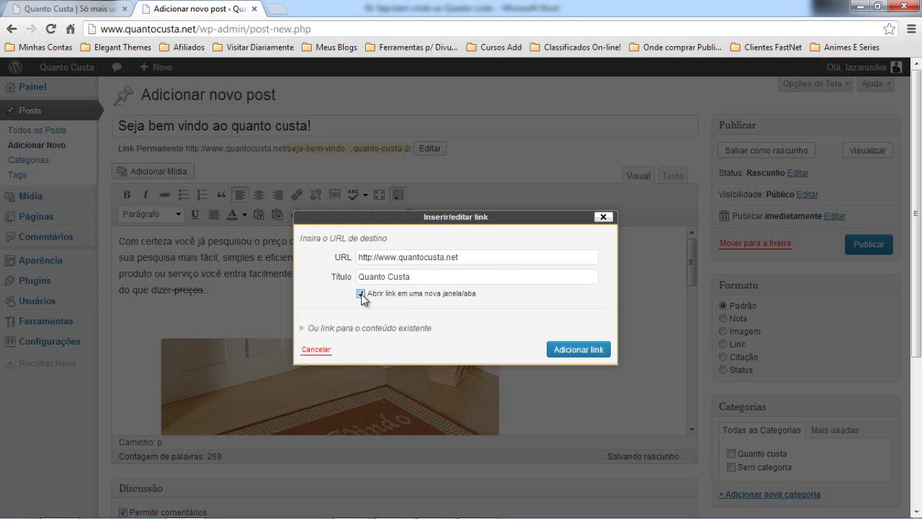
click(577, 351)
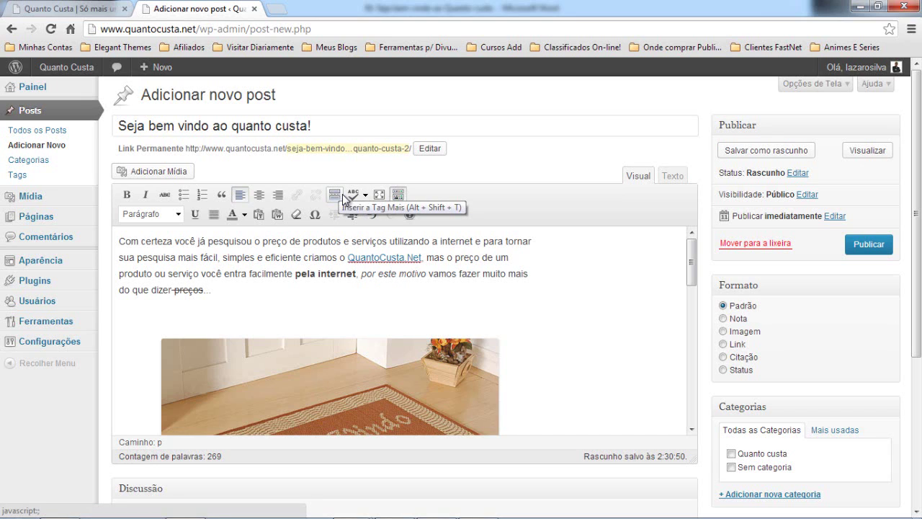
Step: Remove the QuantoCusta.Net link, undo the removal, then switch to the site's front page
click(368, 268)
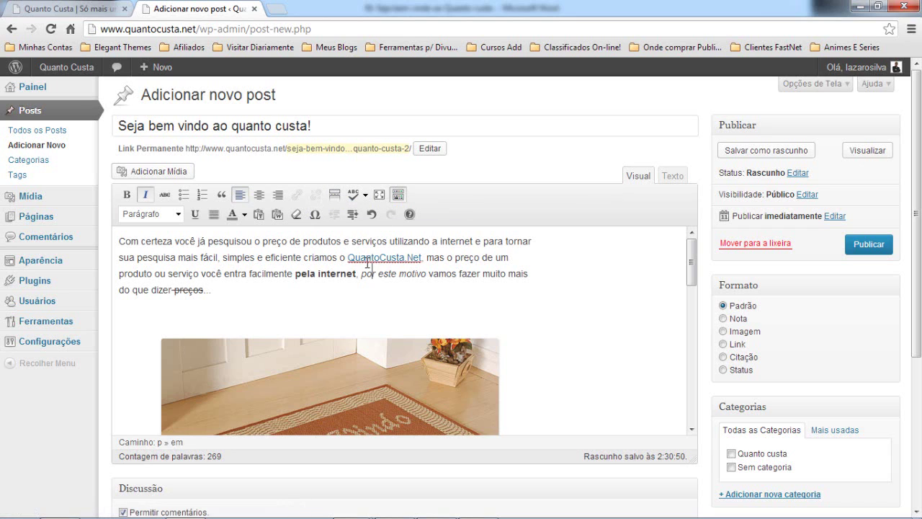
click(380, 257)
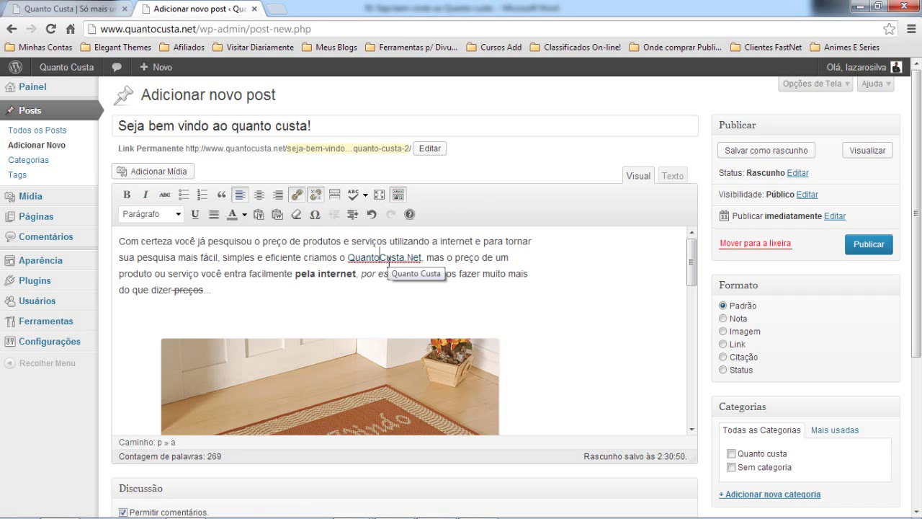
click(319, 193)
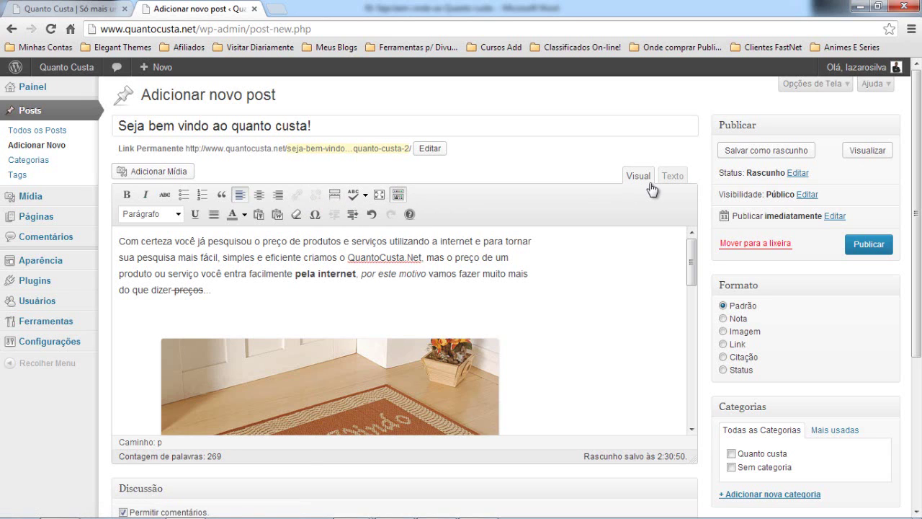
key(ctrl+z)
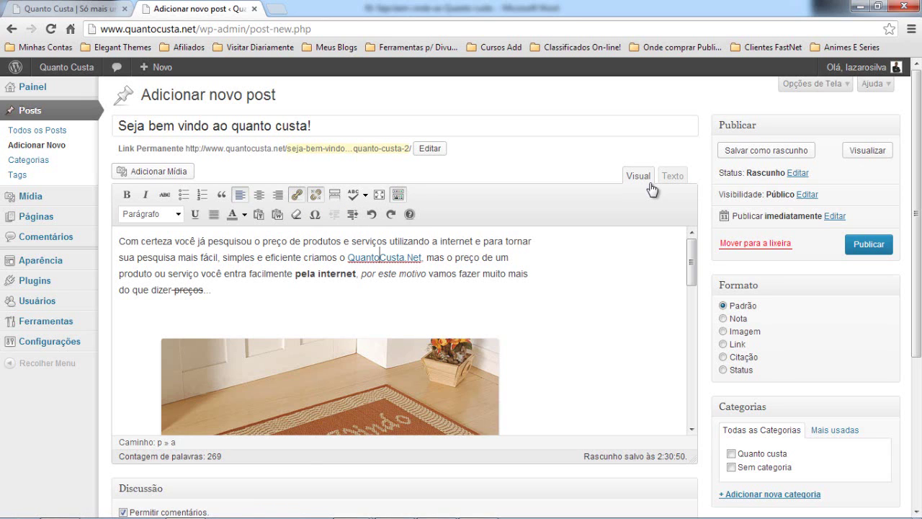
click(494, 273)
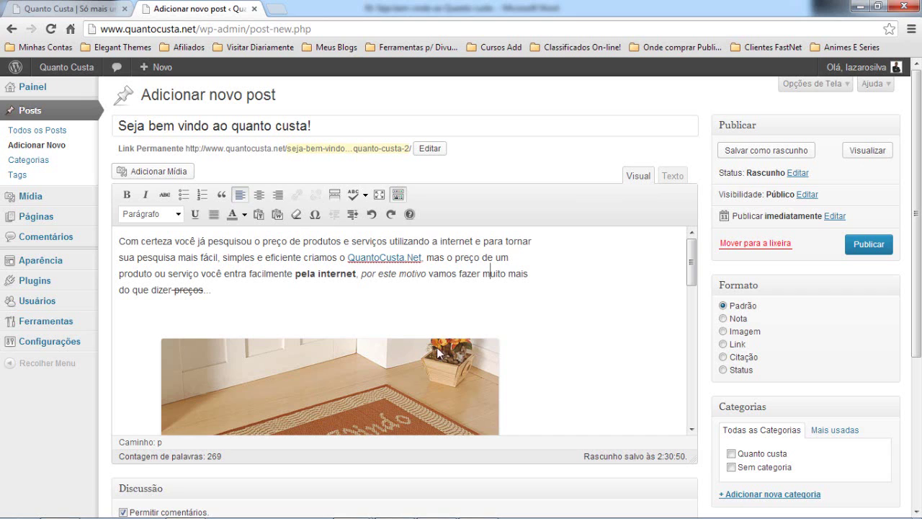
click(253, 296)
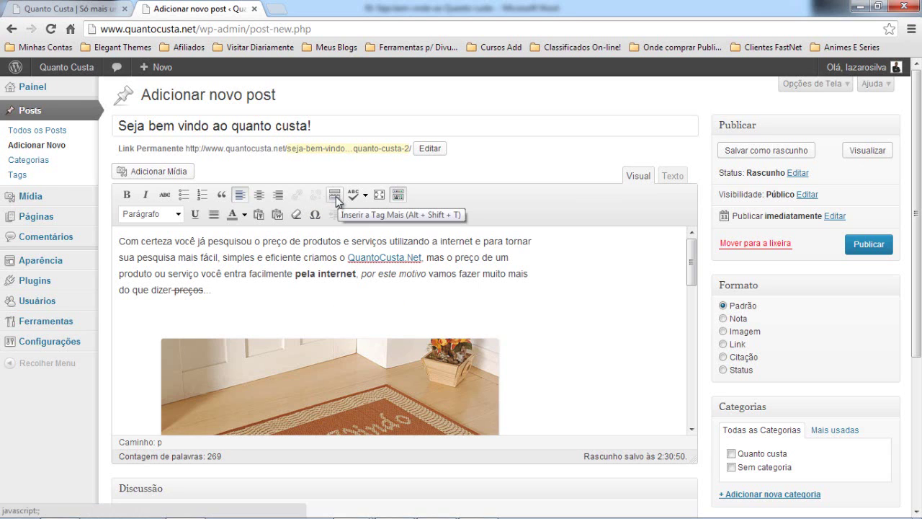
click(45, 8)
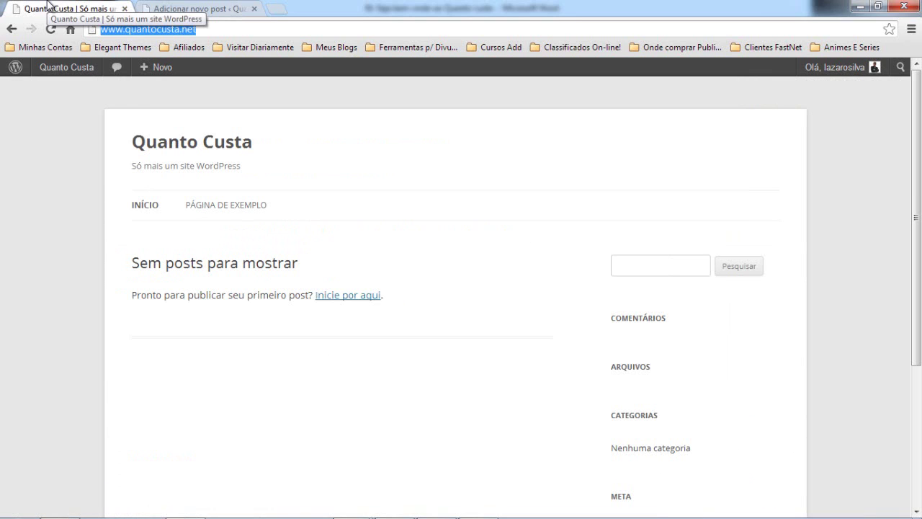
click(297, 392)
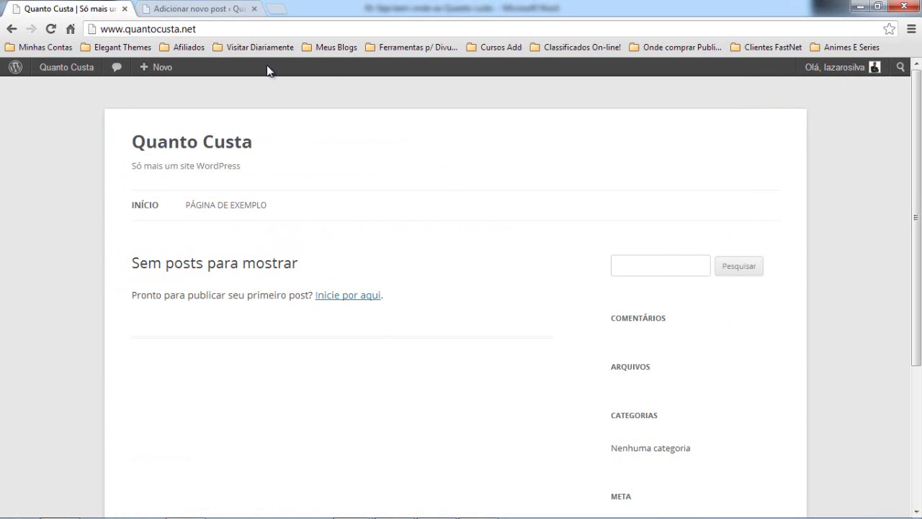
scroll(335, 366, down, 3)
scroll(214, 327, up, 3)
click(203, 10)
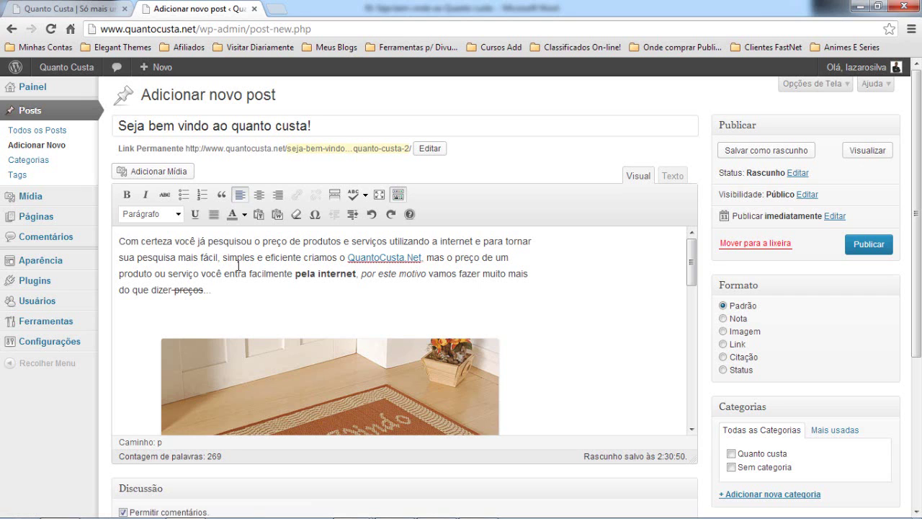
key(ctrl+Home)
key(ctrl+shift+Right)
key(ctrl+shift+Right)
key(ctrl+shift+Right)
drag(227, 295, 228, 296)
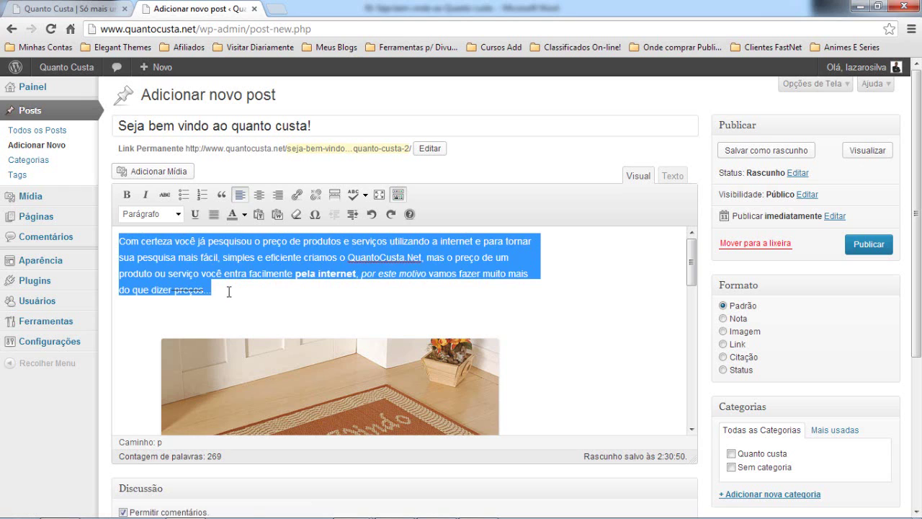
click(229, 292)
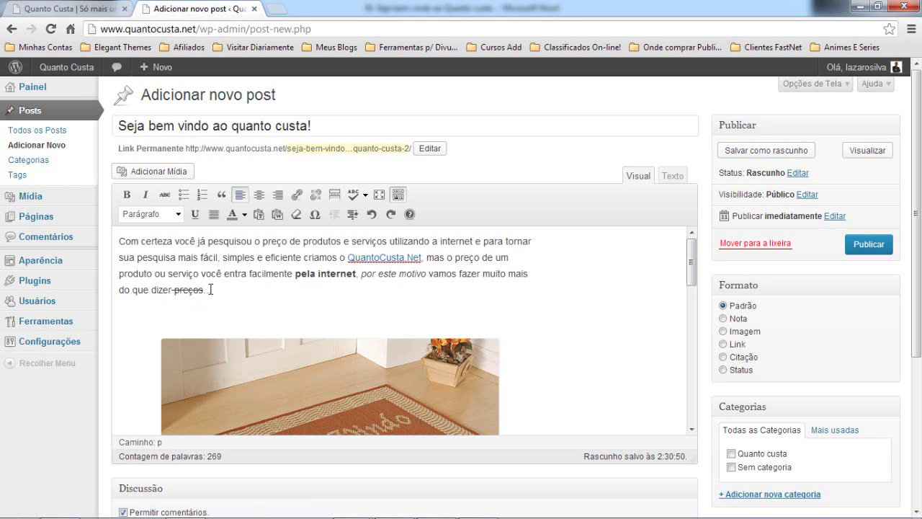
click(330, 196)
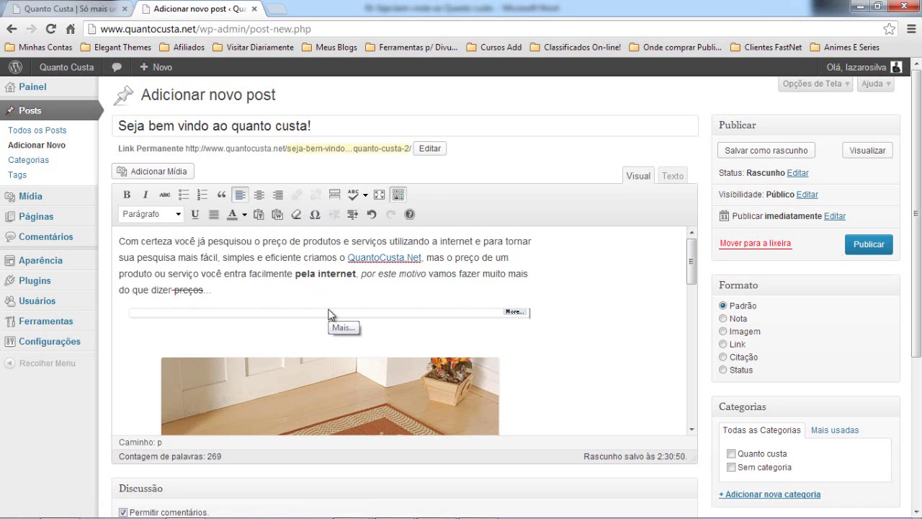
scroll(327, 310, down, 8)
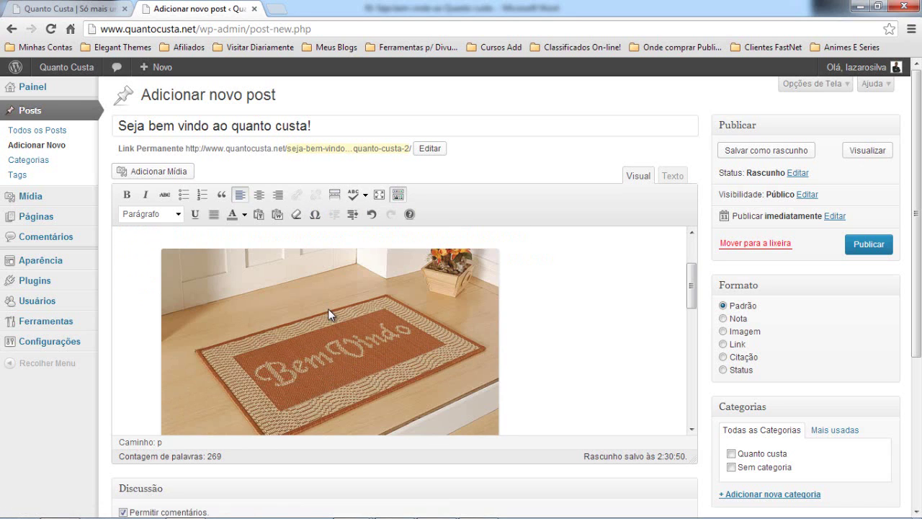
scroll(268, 353, down, 10)
scroll(572, 378, up, 8)
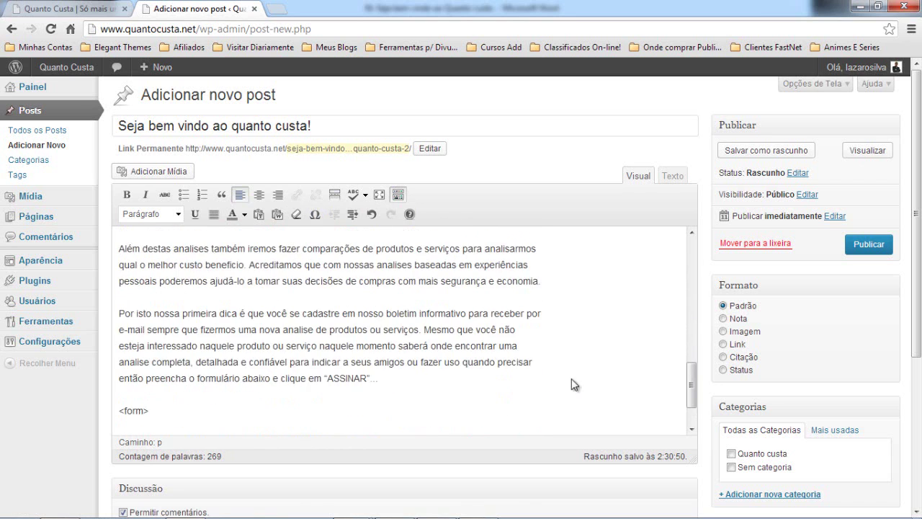
scroll(634, 346, up, 10)
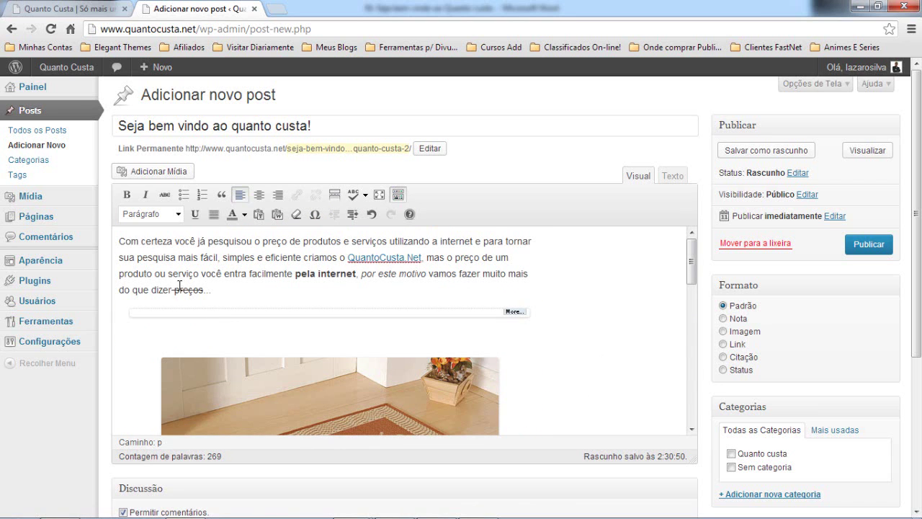
drag(230, 295, 120, 238)
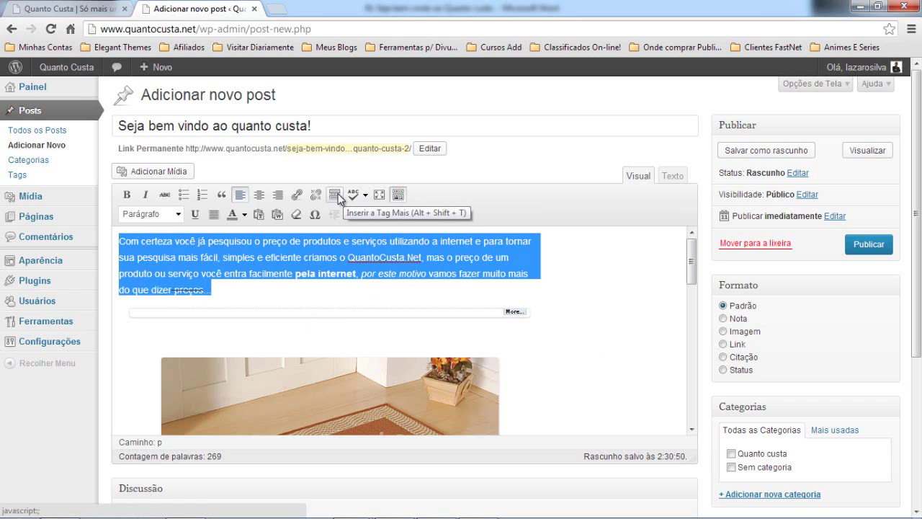
Step: Spell-check the post and dismiss the 'Sem erros de ortografia' message
click(219, 290)
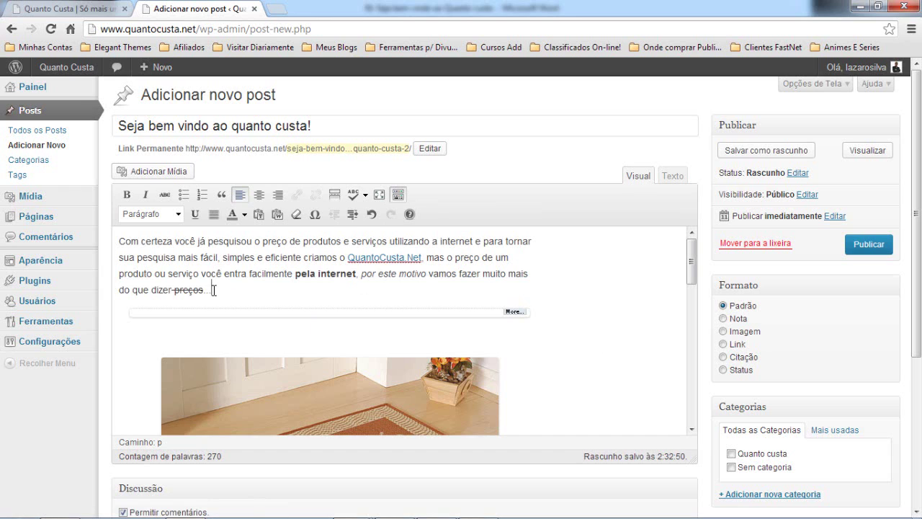
click(352, 195)
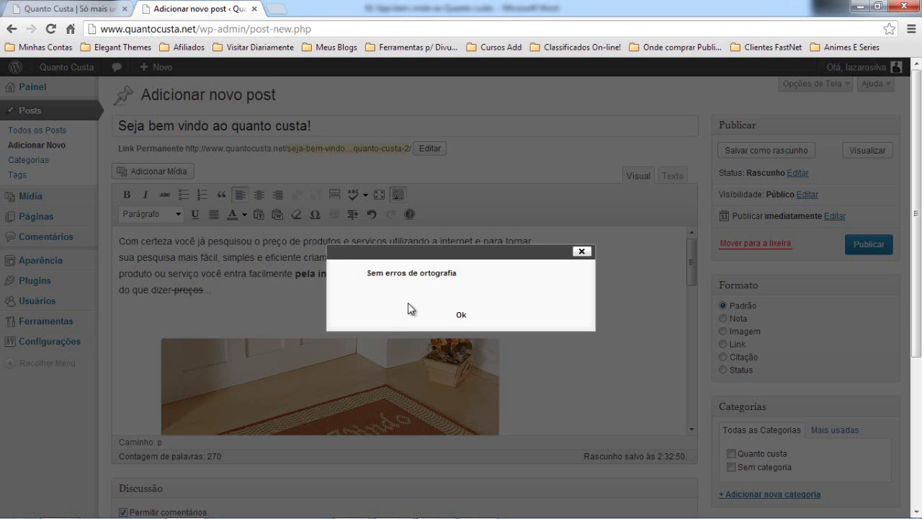
click(461, 315)
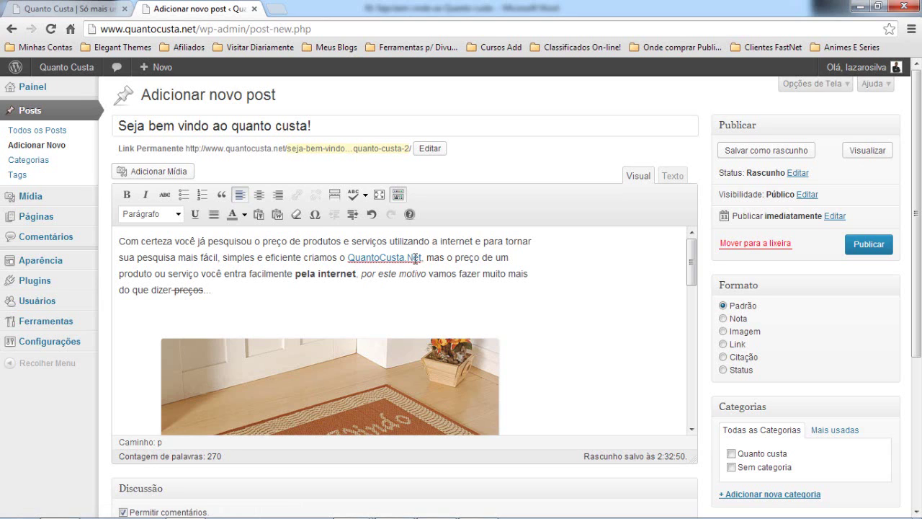
click(380, 198)
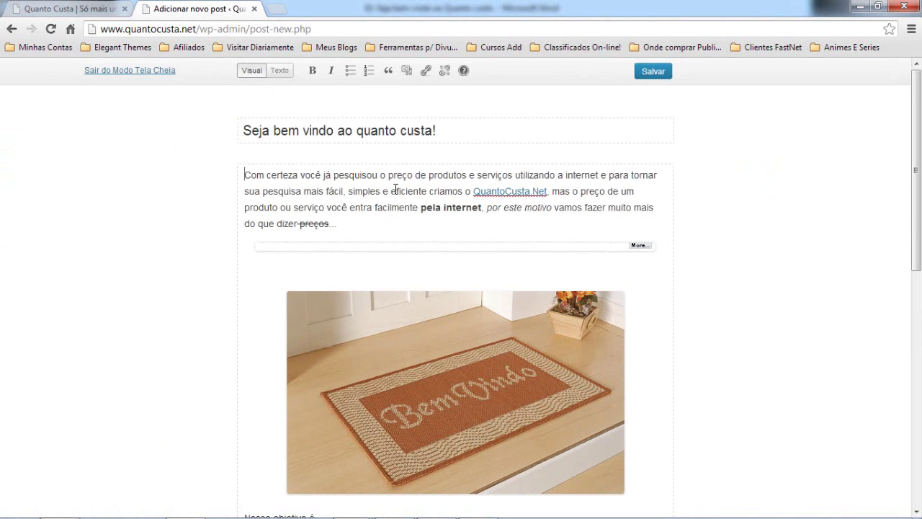
click(107, 71)
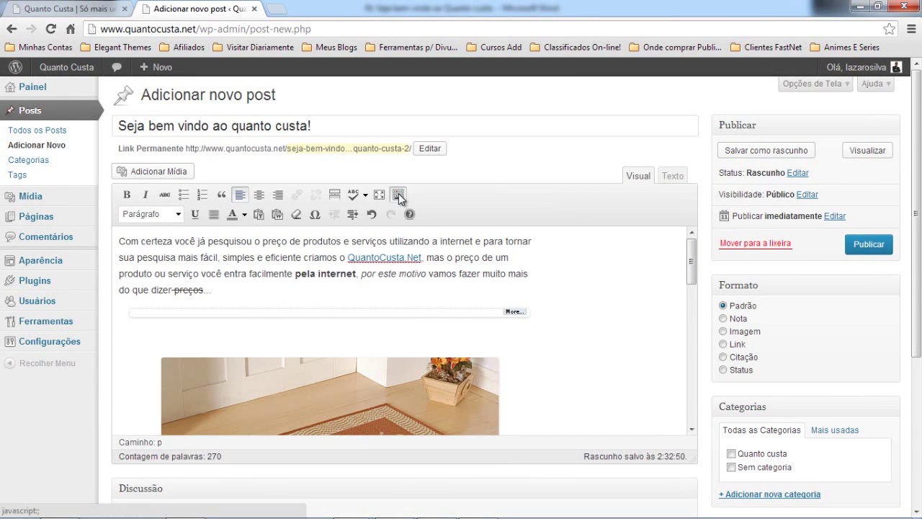
click(398, 195)
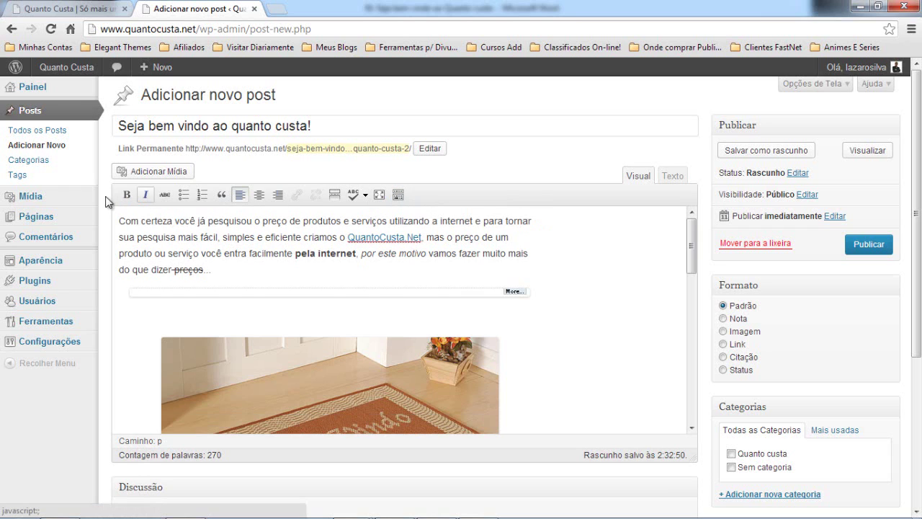
click(399, 195)
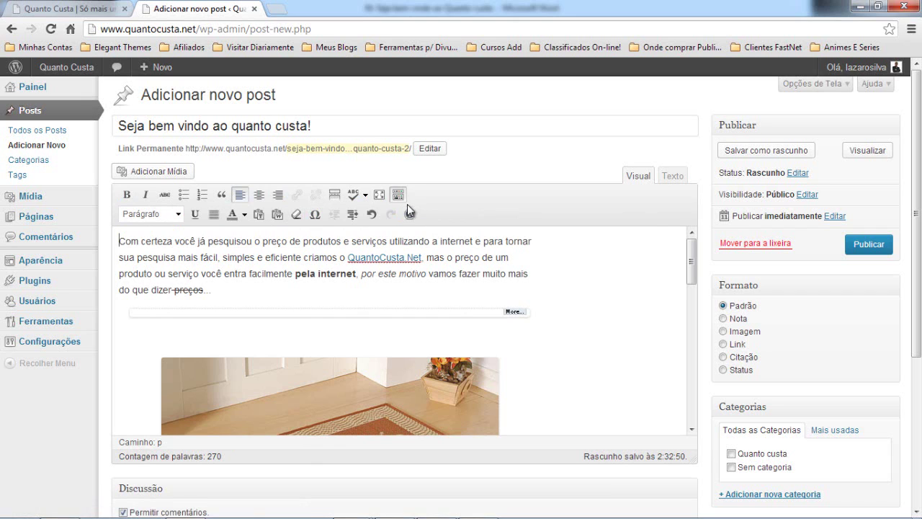
Step: Make 'A partir de agora você não será mais enganado!' a Cabeçalho 2 heading
click(178, 215)
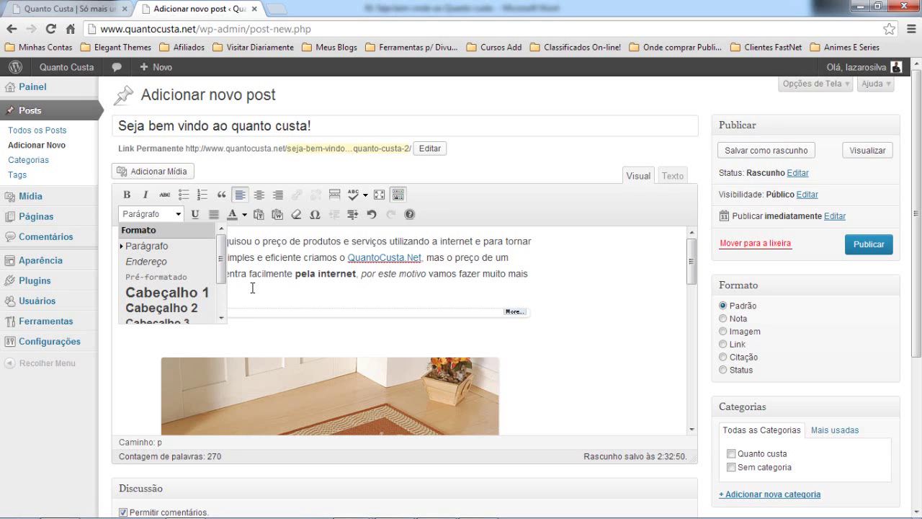
scroll(252, 287, down, 5)
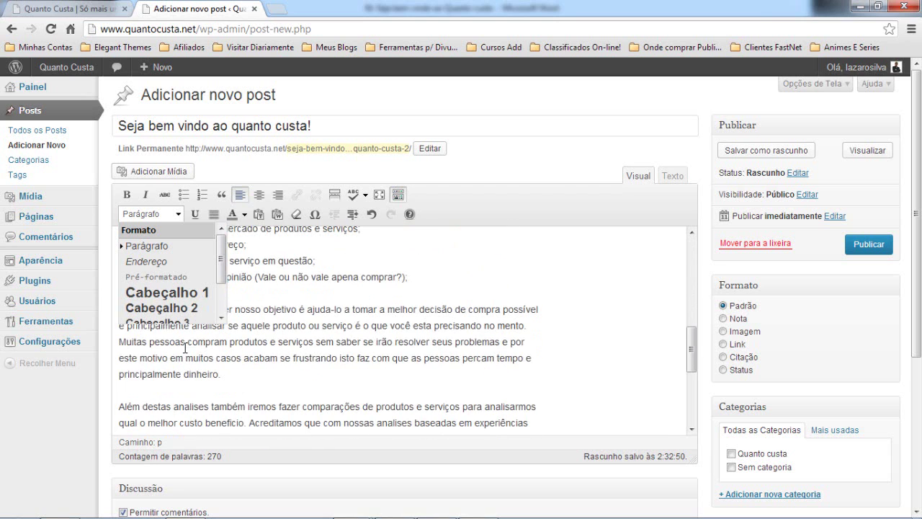
scroll(185, 348, down, 1)
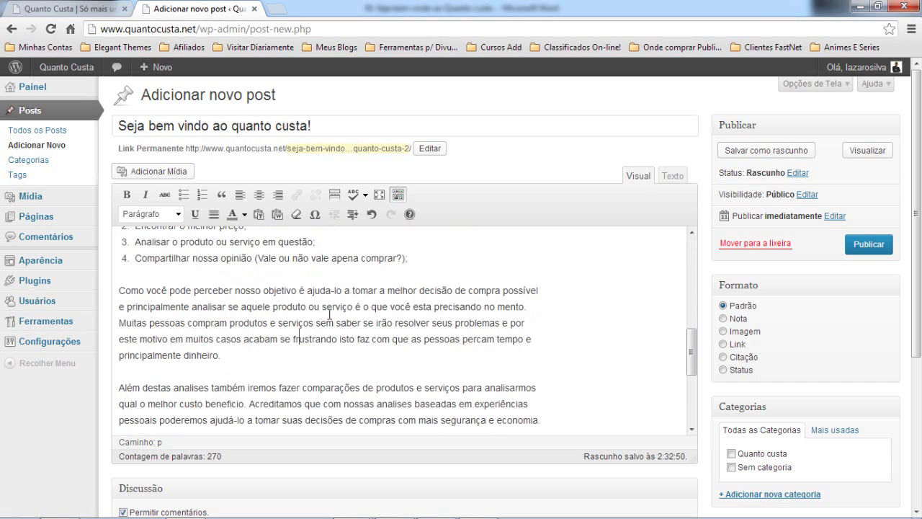
scroll(253, 324, down, 6)
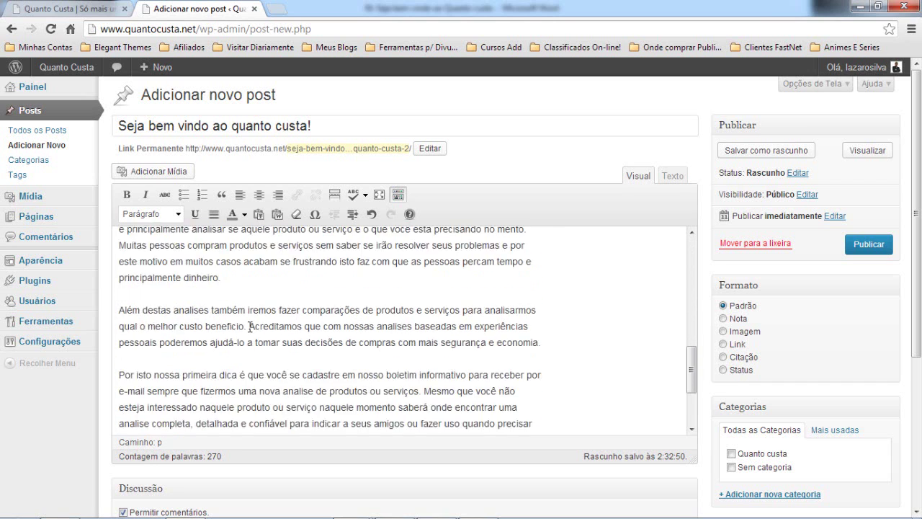
drag(326, 377, 115, 379)
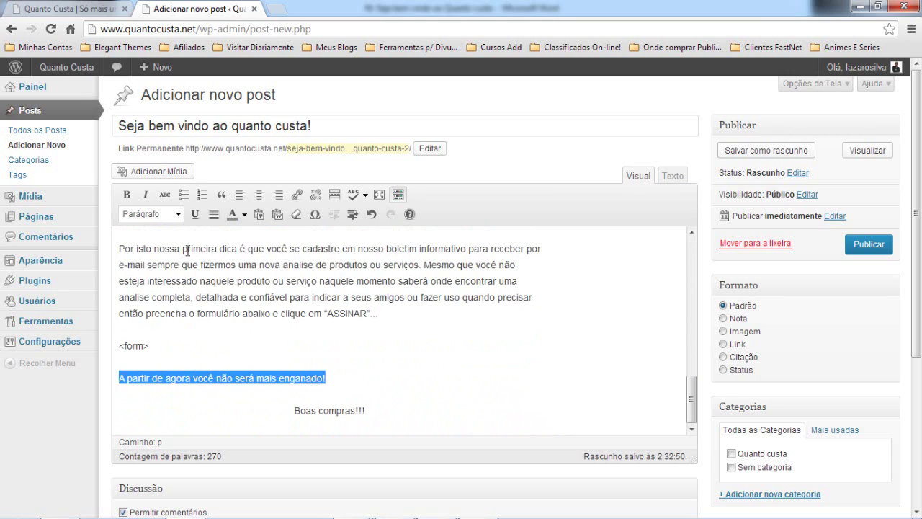
click(178, 216)
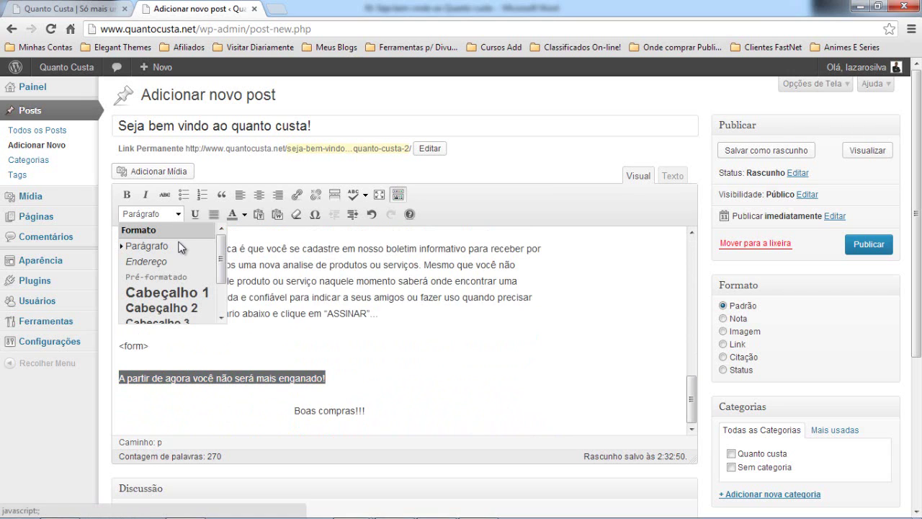
click(165, 308)
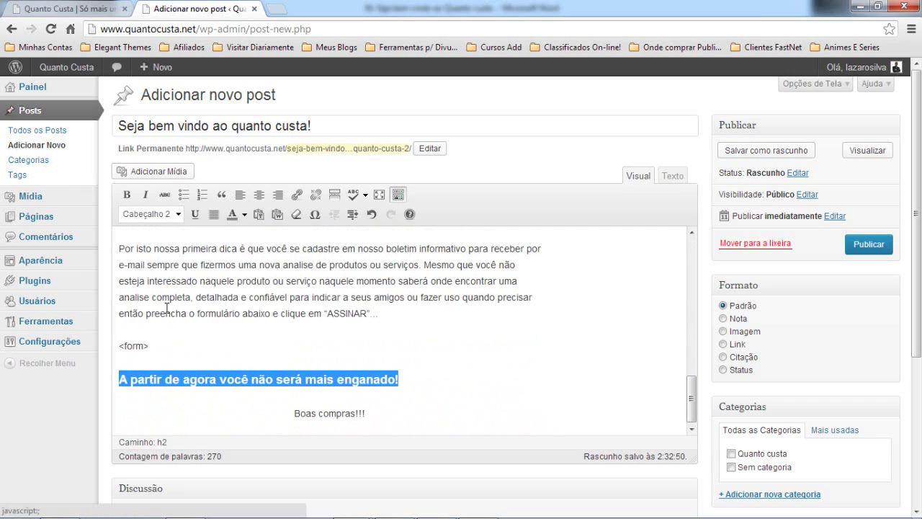
click(209, 382)
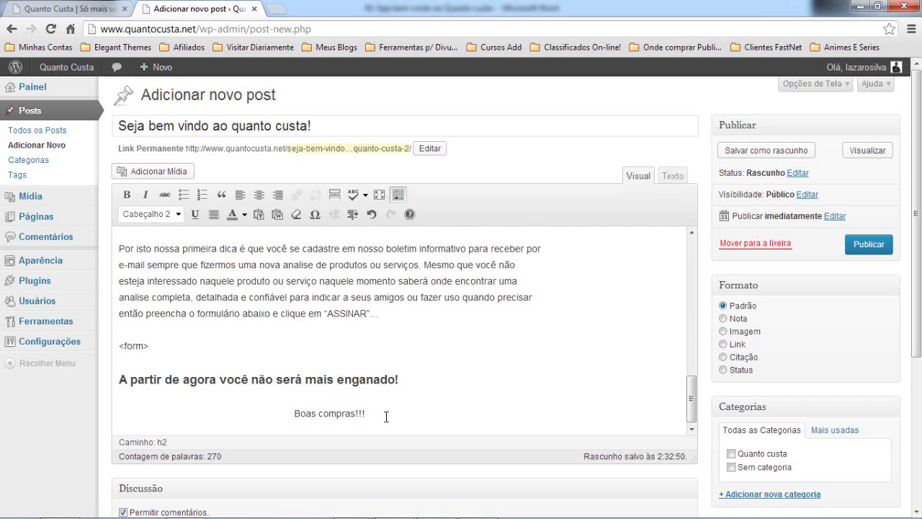
Step: Make the closing line 'Boas compras!!!' a Cabeçalho 1 heading
drag(385, 414, 275, 417)
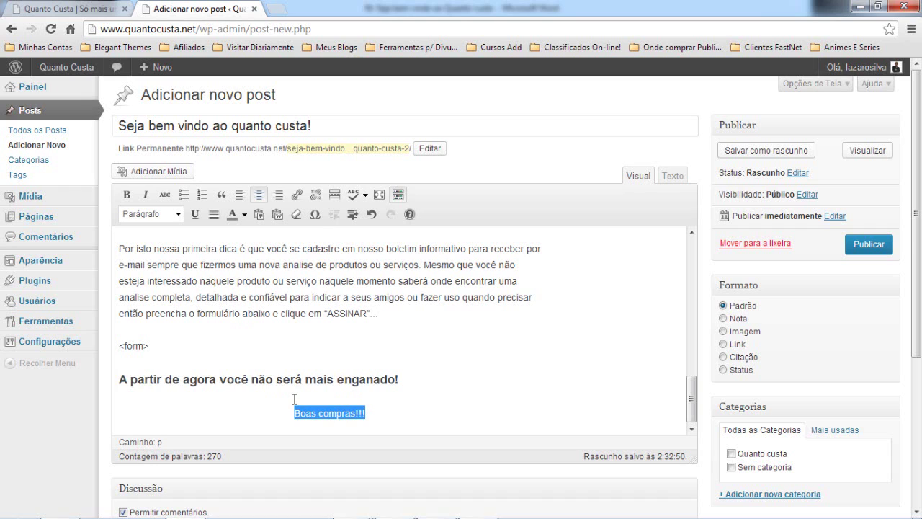
click(173, 213)
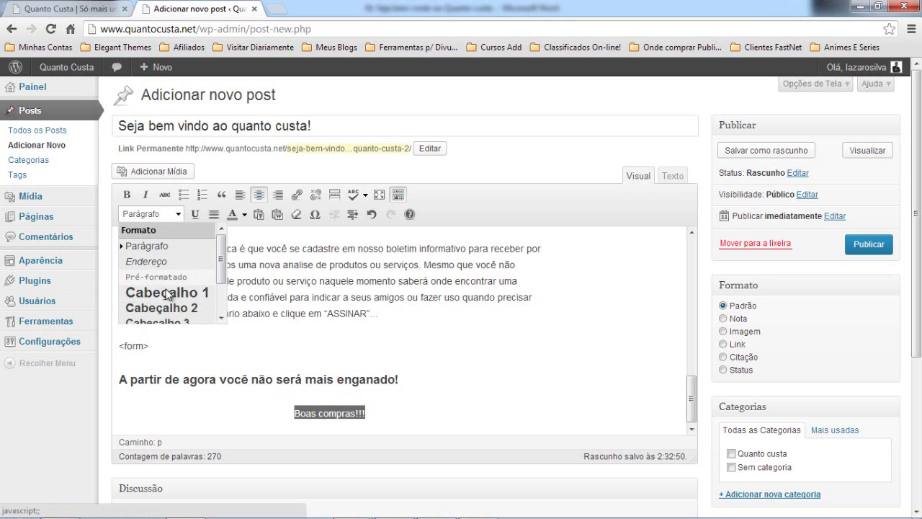
click(220, 319)
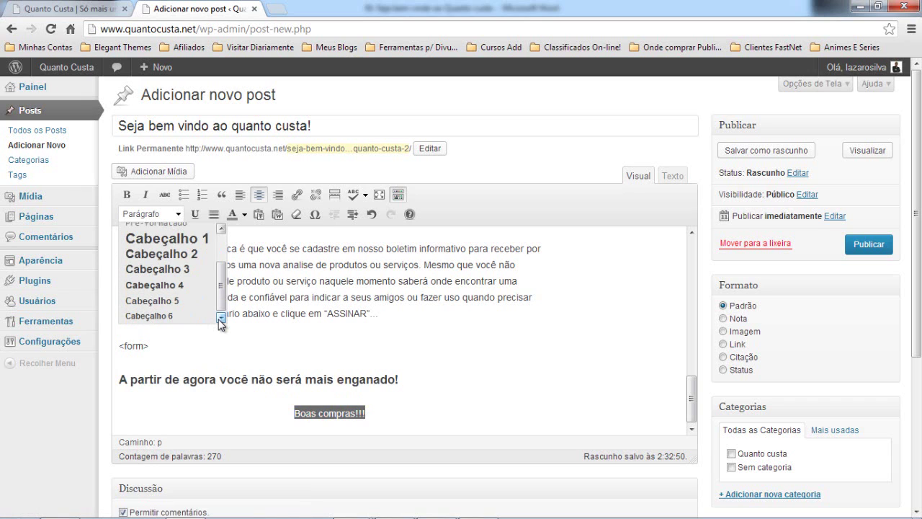
click(186, 238)
click(312, 420)
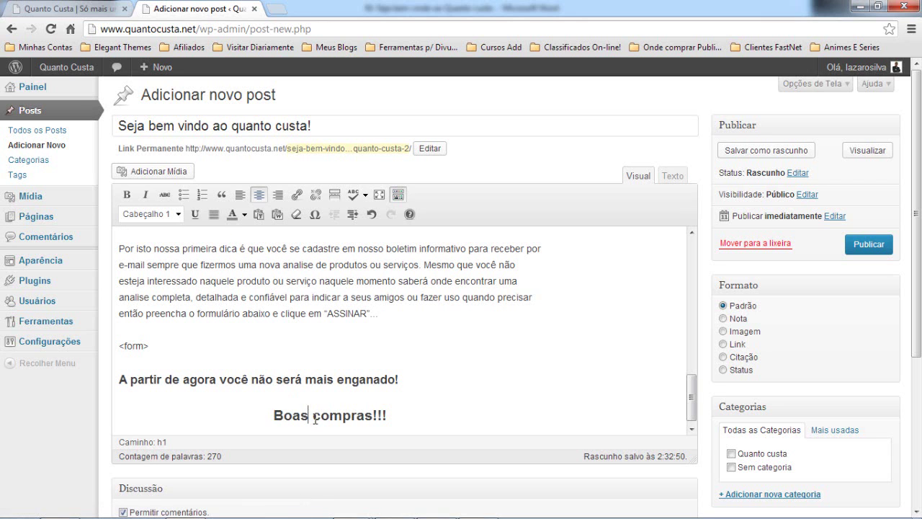
scroll(398, 374, down, 3)
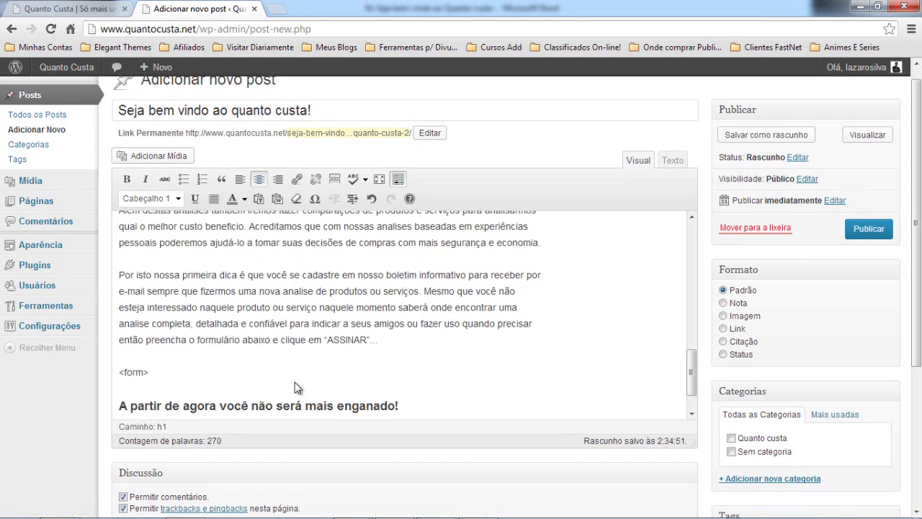
scroll(367, 391, up, 4)
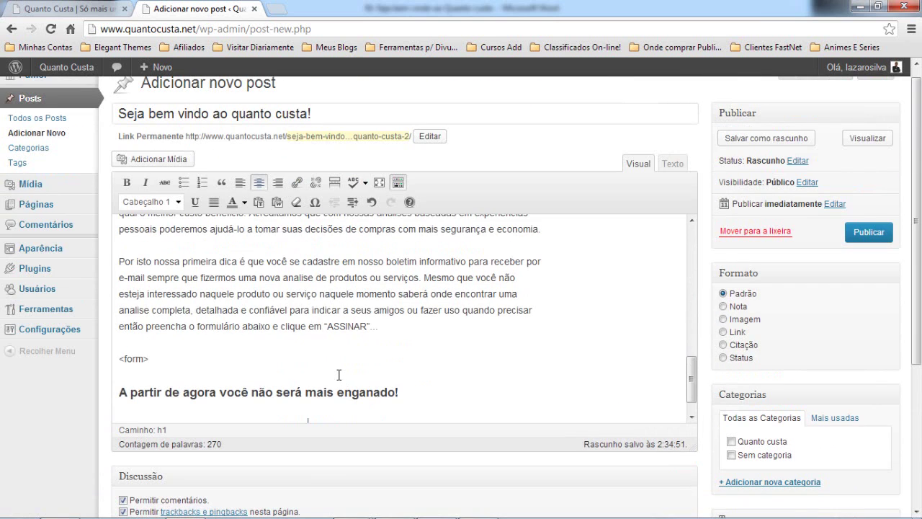
scroll(339, 375, up, 10)
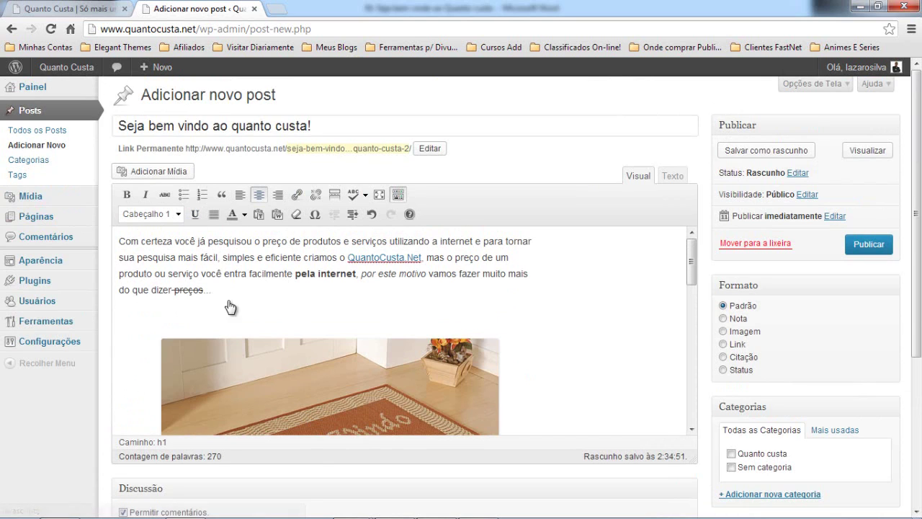
Step: Underline 'você' and justify the first paragraph
drag(200, 274, 220, 273)
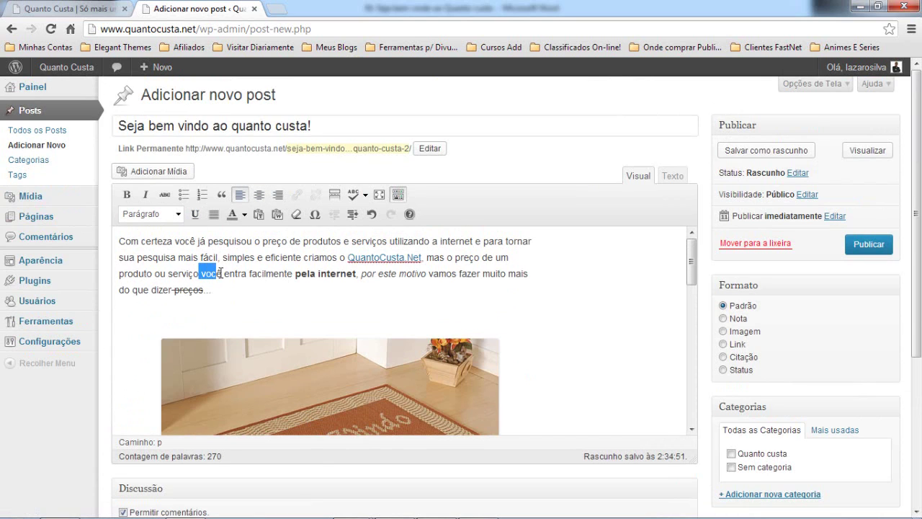
click(195, 214)
click(205, 269)
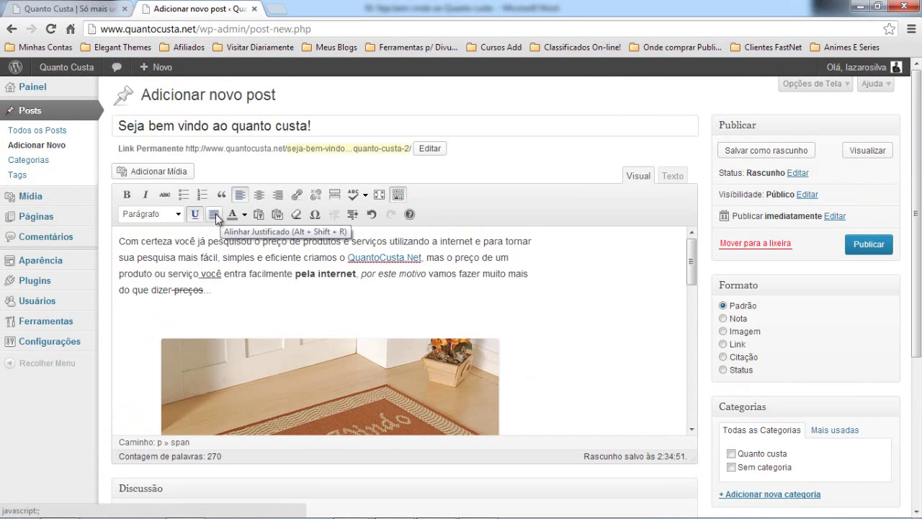
drag(212, 290, 108, 242)
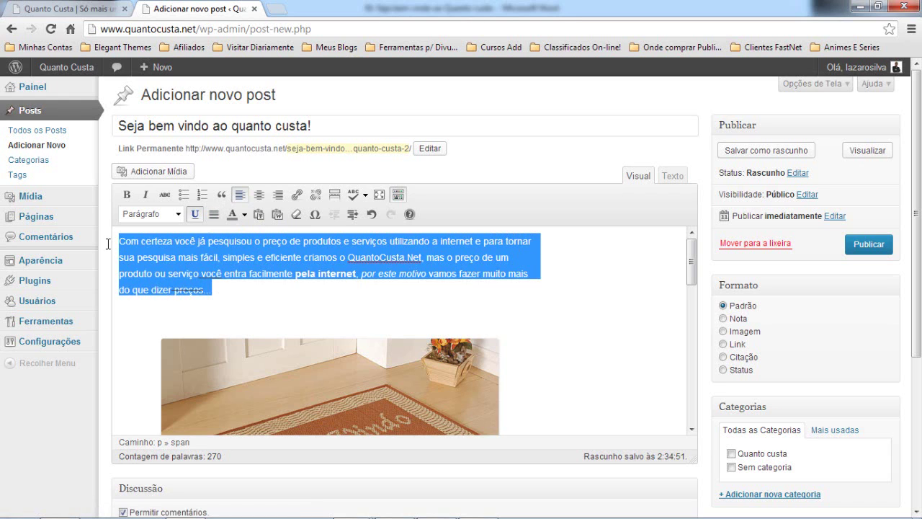
click(213, 216)
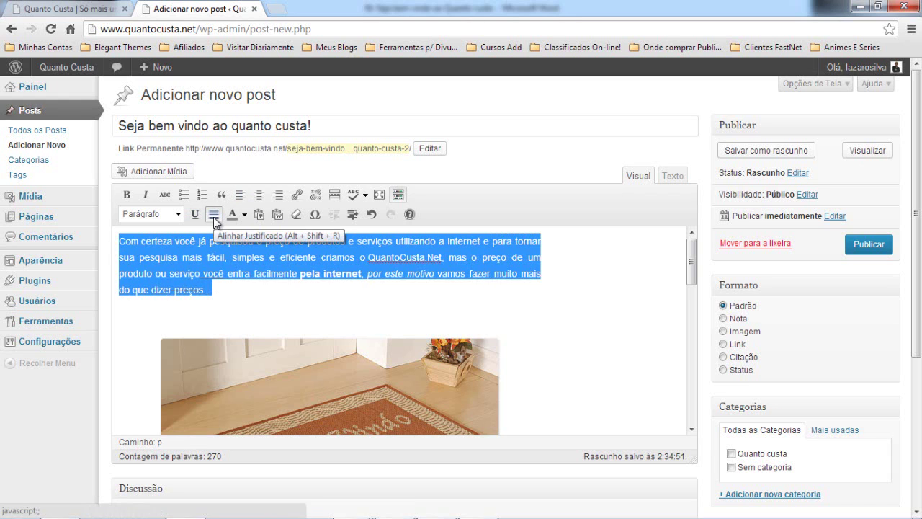
click(282, 291)
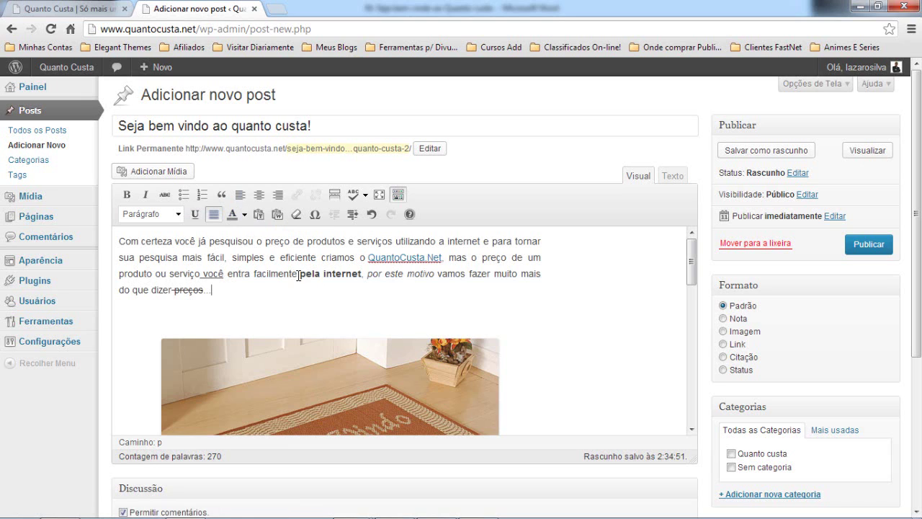
Step: Colour the bold words 'pela internet' red
drag(302, 275, 361, 276)
click(245, 216)
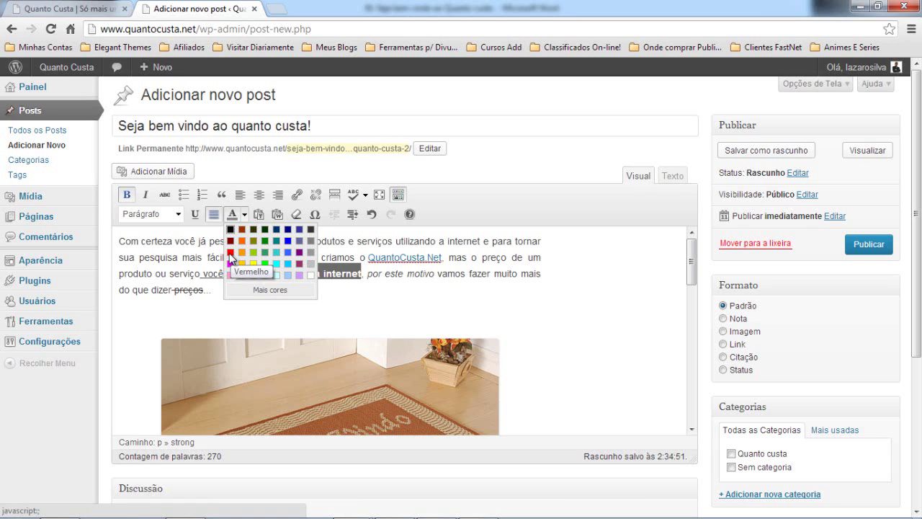
click(230, 252)
click(349, 274)
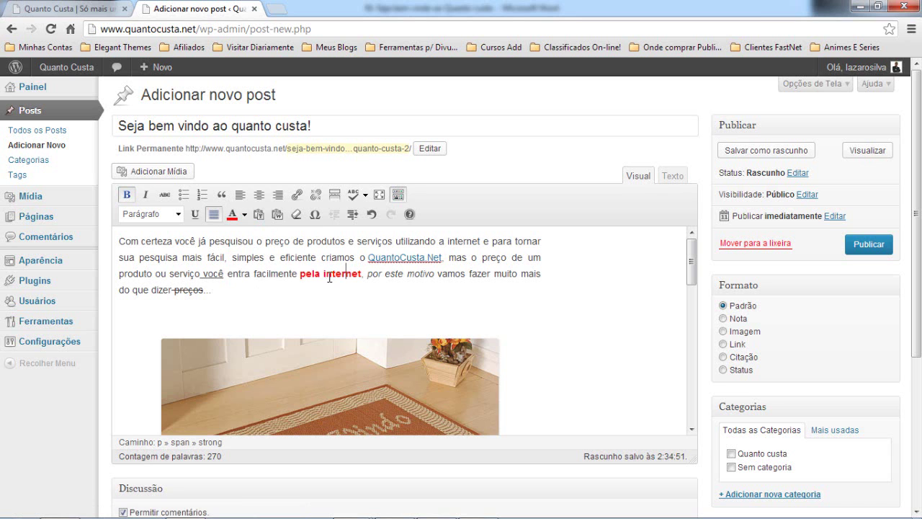
Step: Colour the 'Boas compras!!!' heading green
scroll(282, 306, down, 3)
scroll(282, 305, down, 10)
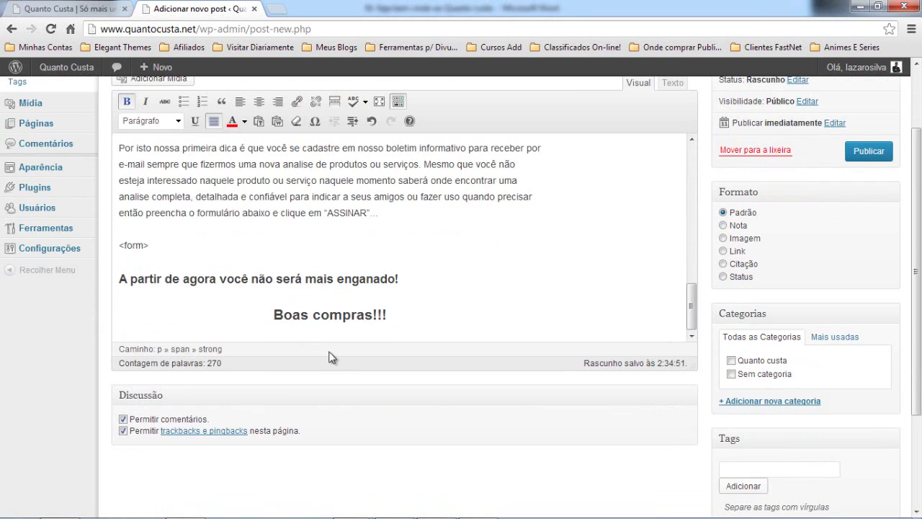
drag(415, 317, 271, 314)
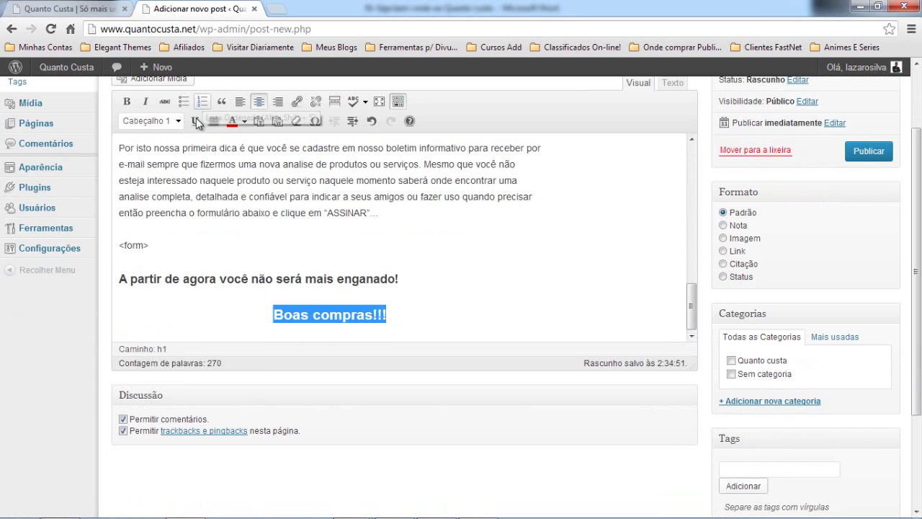
click(244, 123)
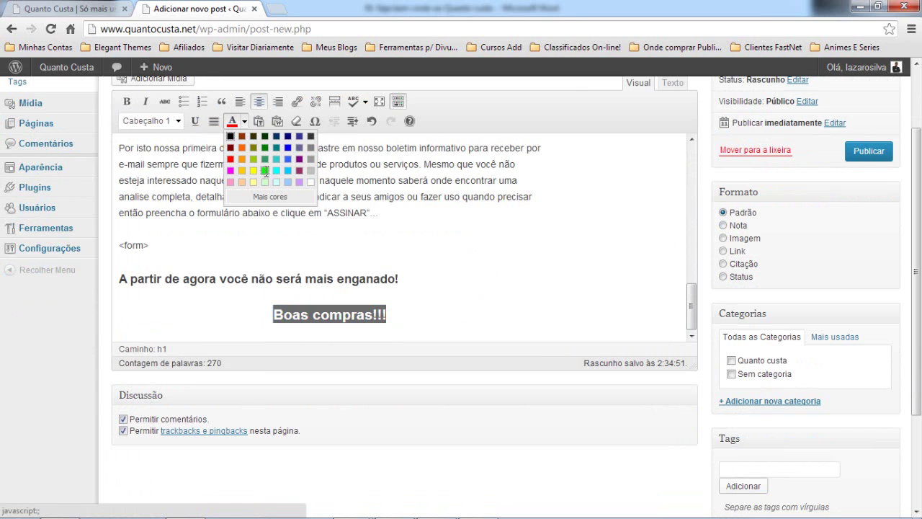
click(266, 171)
click(334, 317)
scroll(330, 273, up, 5)
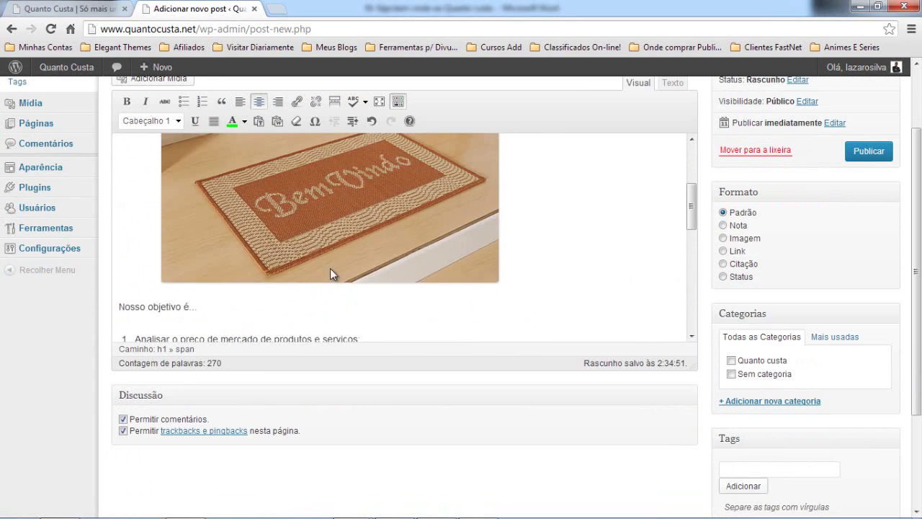
scroll(330, 274, up, 5)
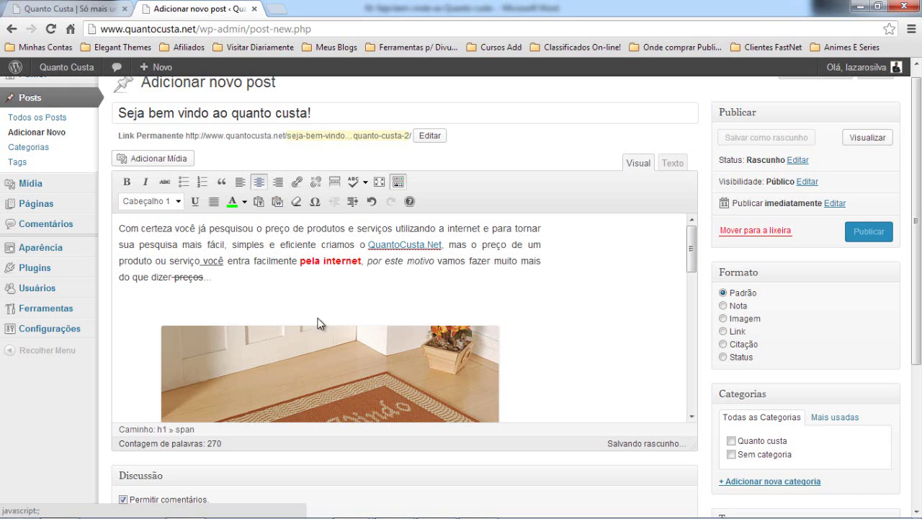
Step: Check the top of the post's source text in the Word document
mouse_move(350, 516)
click(478, 505)
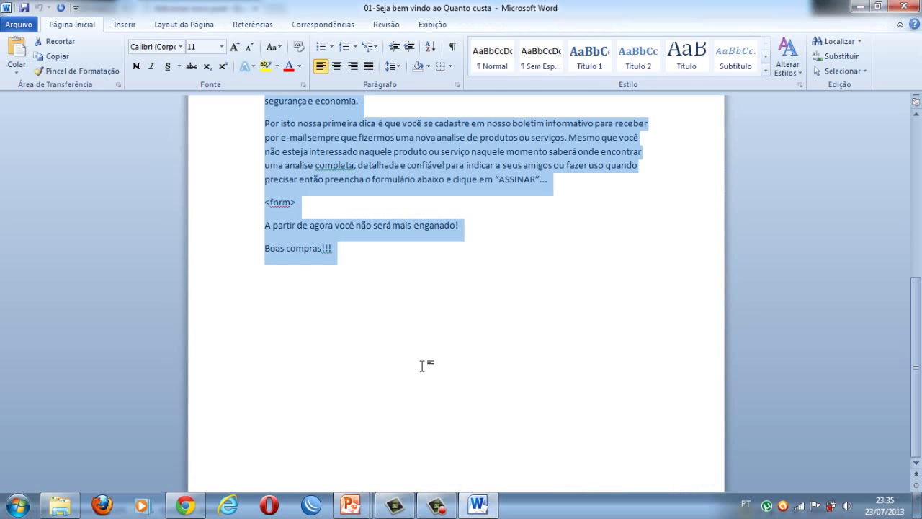
scroll(347, 201, up, 9)
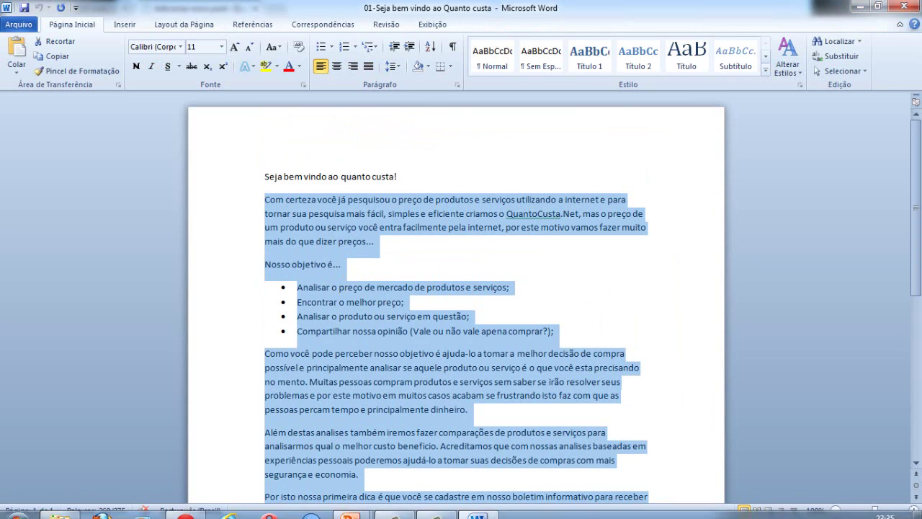
Step: Back in the WordPress post text, open the Colar como Texto Simples window
click(185, 505)
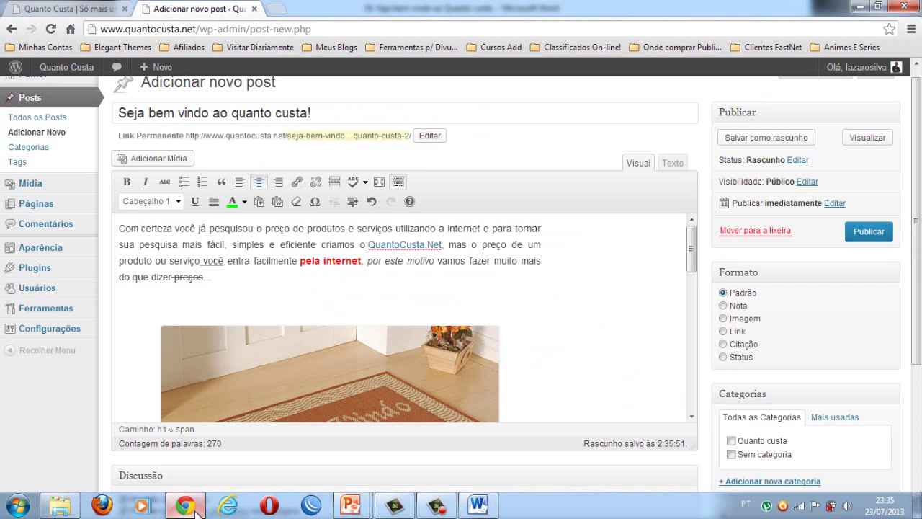
click(312, 290)
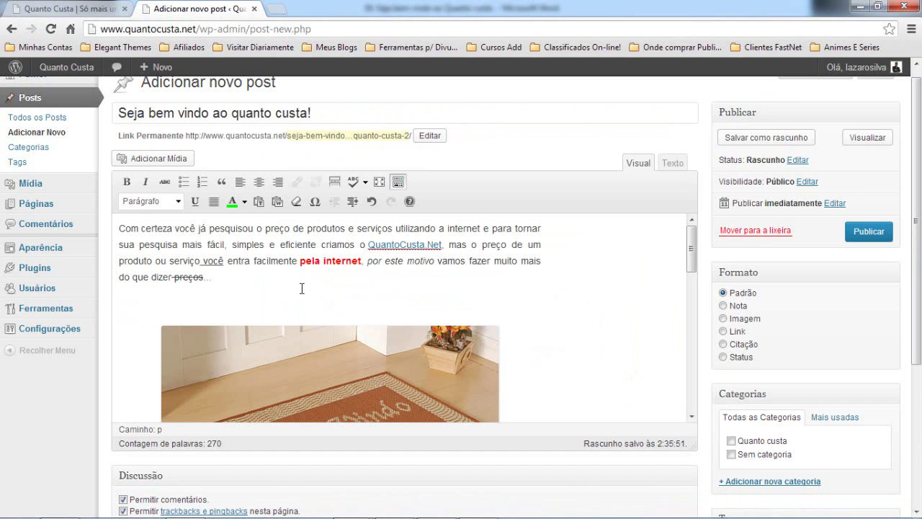
click(259, 201)
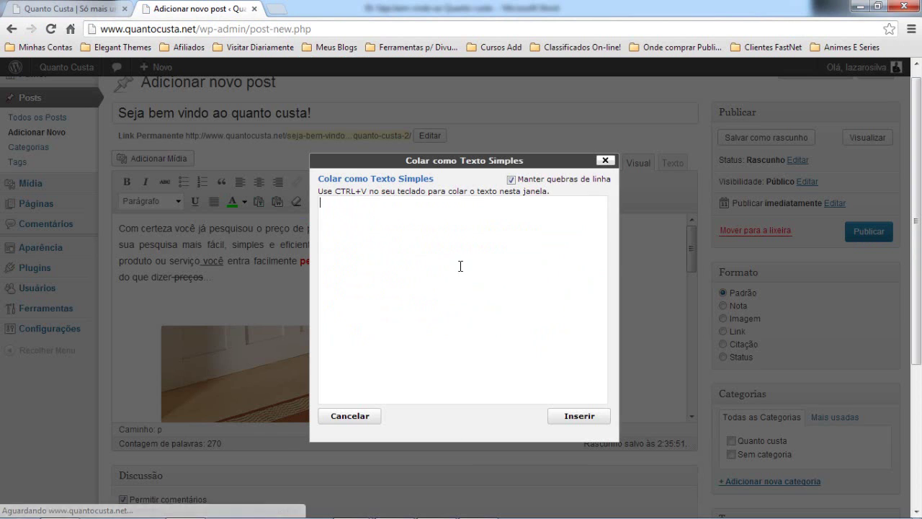
Step: Close the plain-text paste window, open Paste from Word, and close it without pasting
click(605, 160)
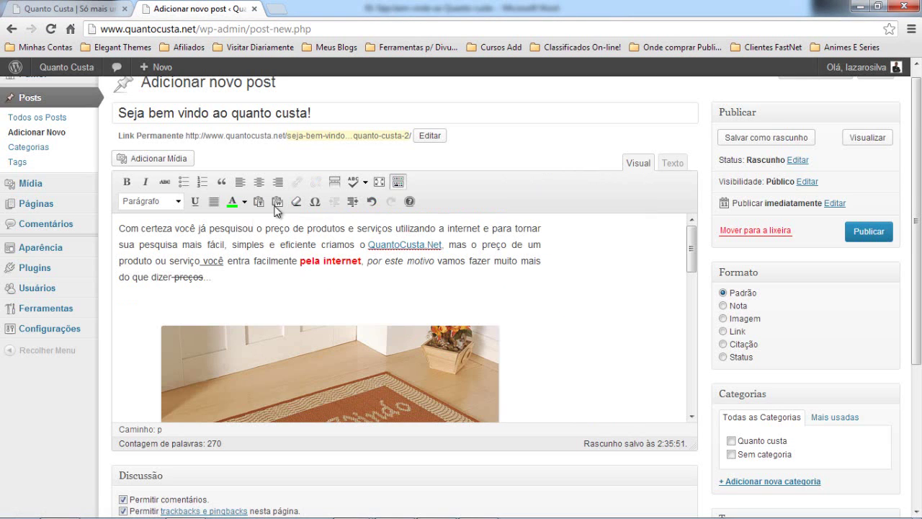
click(277, 202)
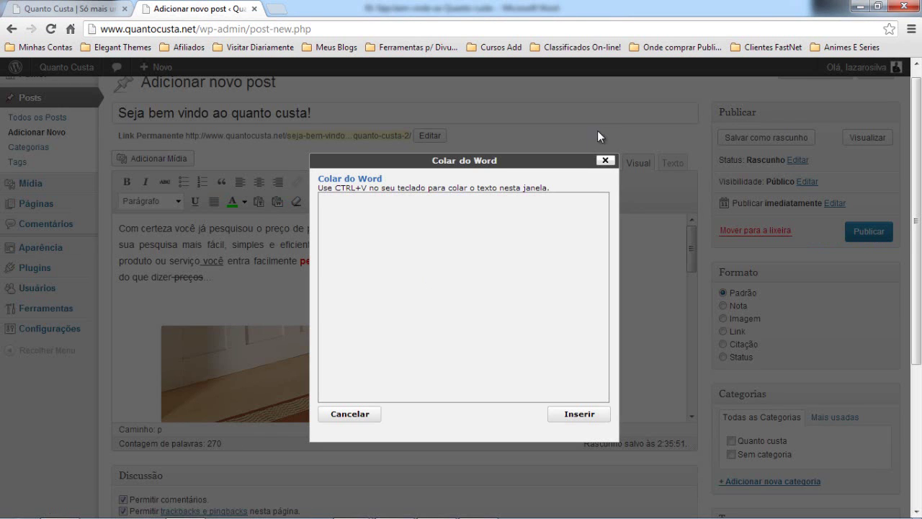
click(605, 159)
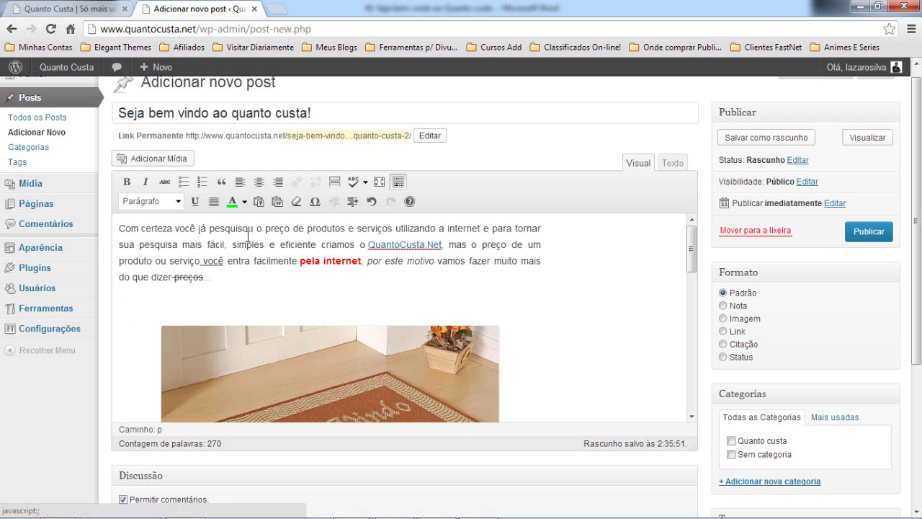
Step: Clear the formatting from 'você', then underline it again
drag(202, 261, 223, 262)
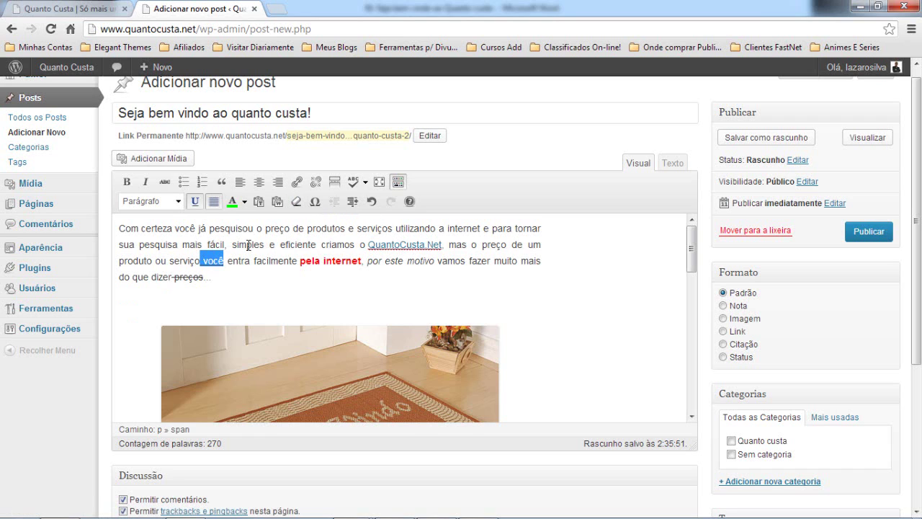
click(297, 204)
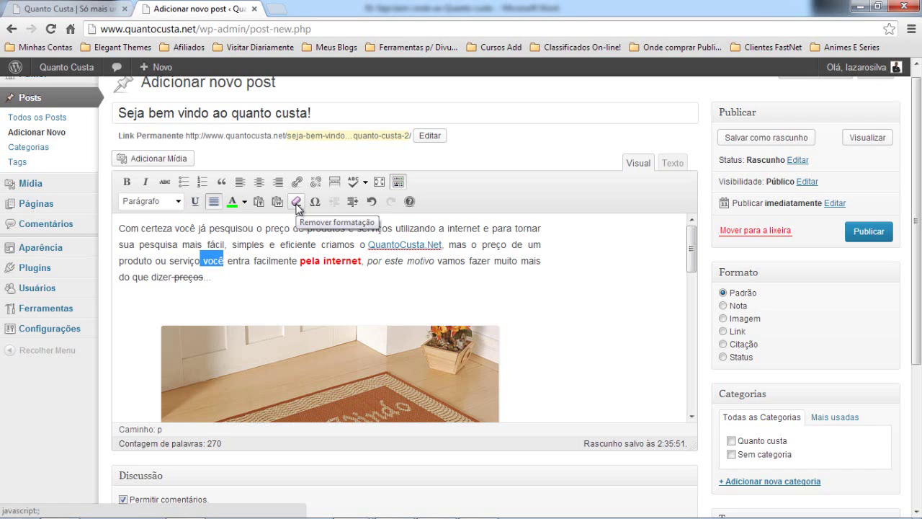
click(246, 272)
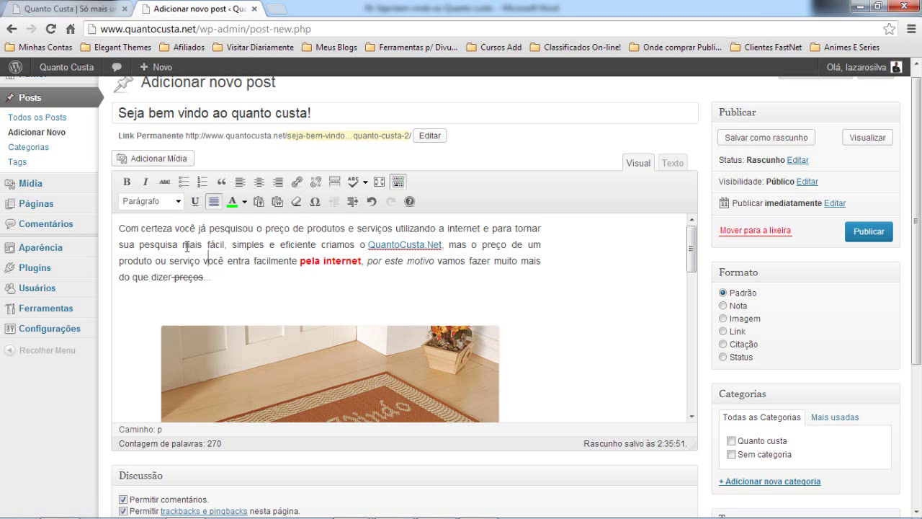
drag(204, 257, 226, 259)
click(195, 201)
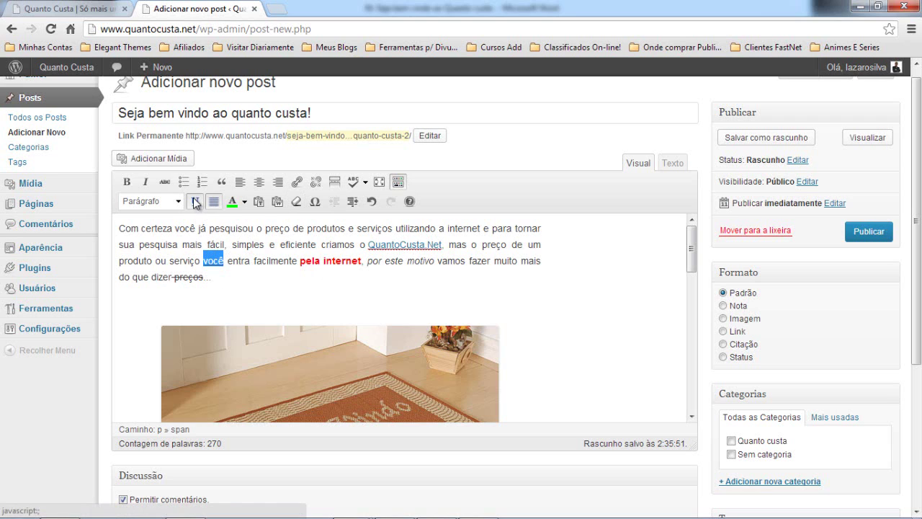
click(213, 261)
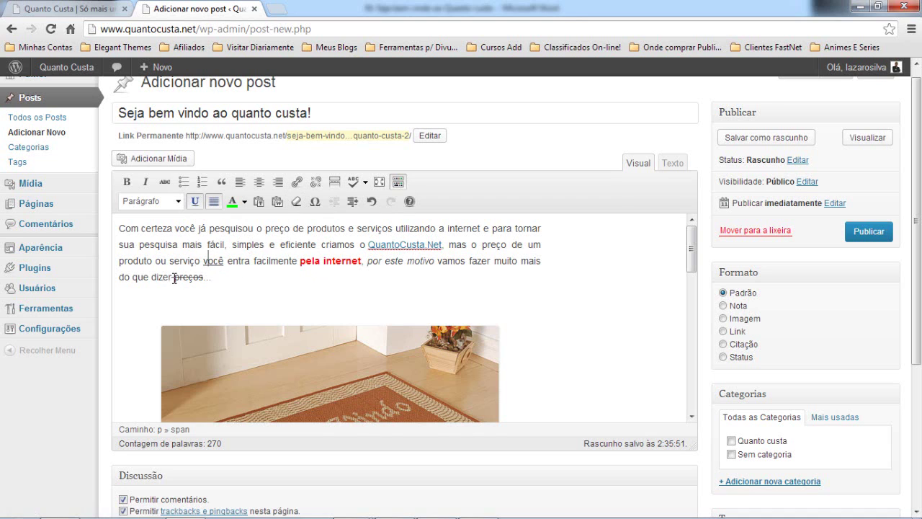
Step: Try clearing the formatting from the struck-through word 'preços' with Remove Formatting
drag(174, 278, 206, 278)
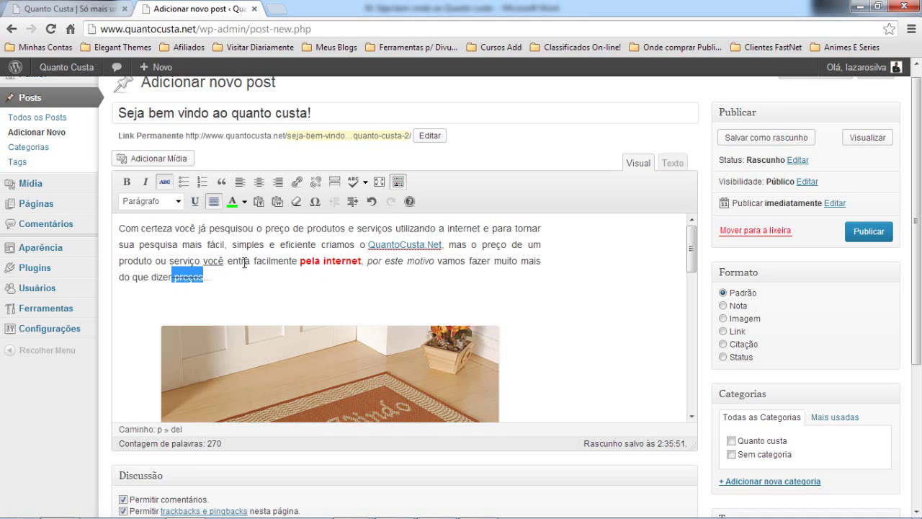
click(297, 201)
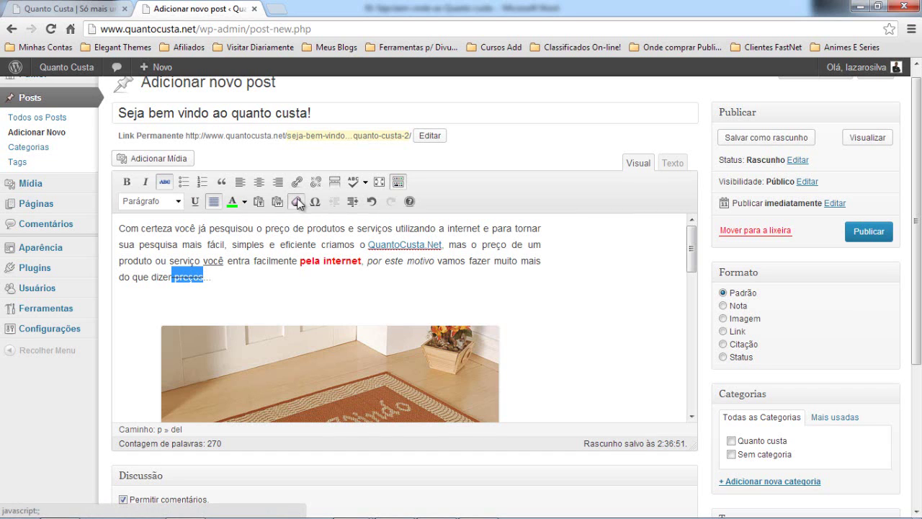
drag(173, 278, 207, 277)
click(296, 202)
click(208, 291)
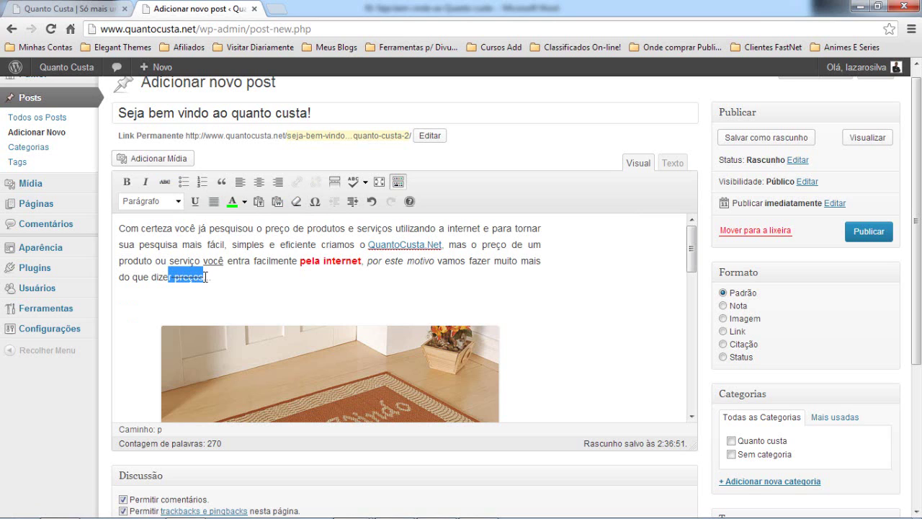
Step: Reapply strikethrough to just the word 'preços', without the space before it
click(170, 181)
click(169, 181)
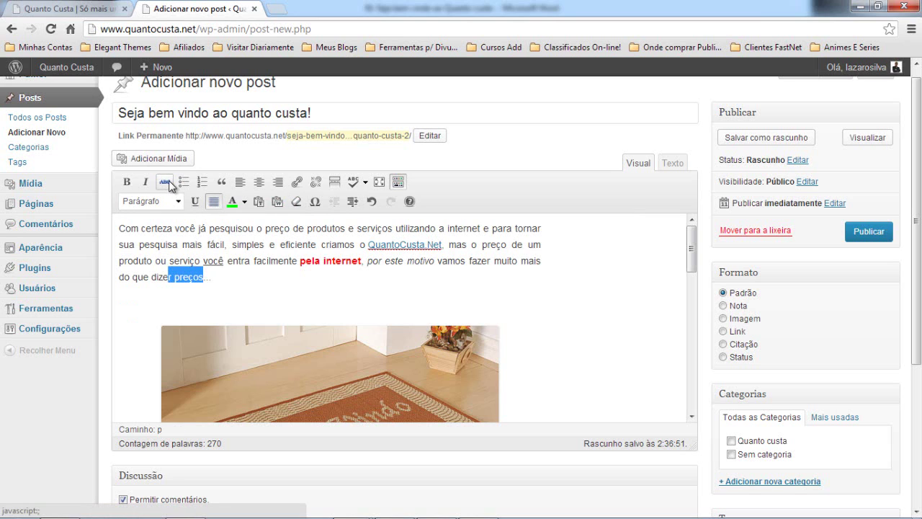
click(193, 292)
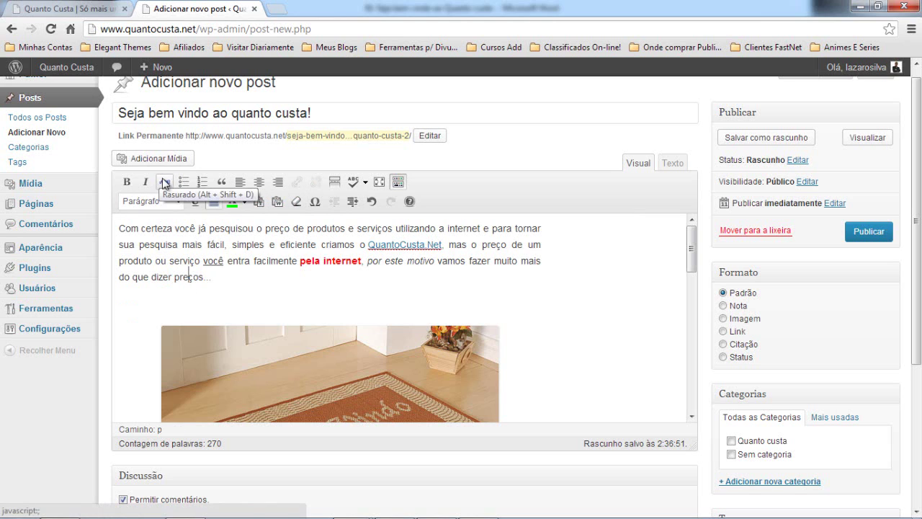
click(173, 276)
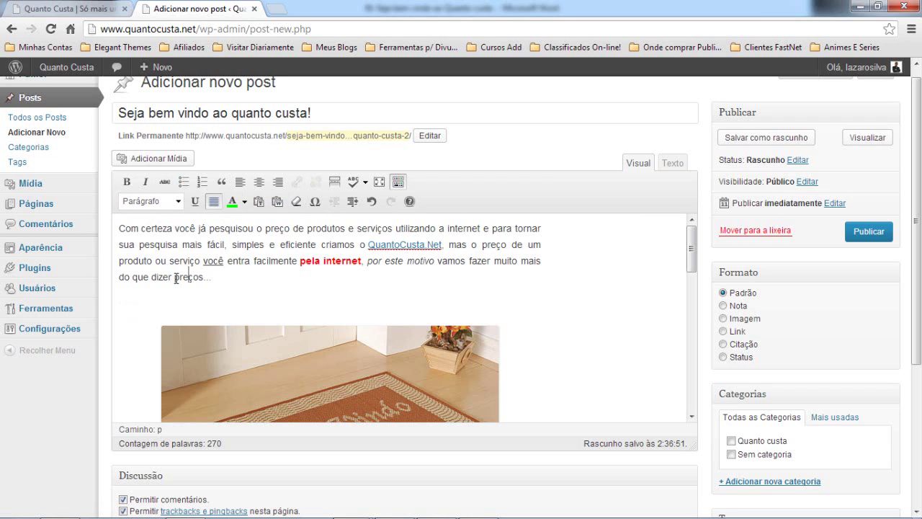
drag(175, 278, 204, 277)
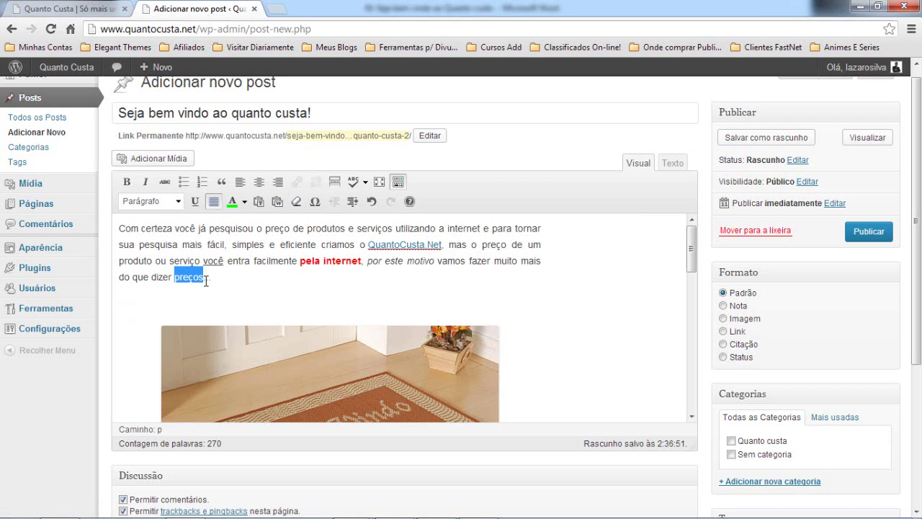
click(165, 181)
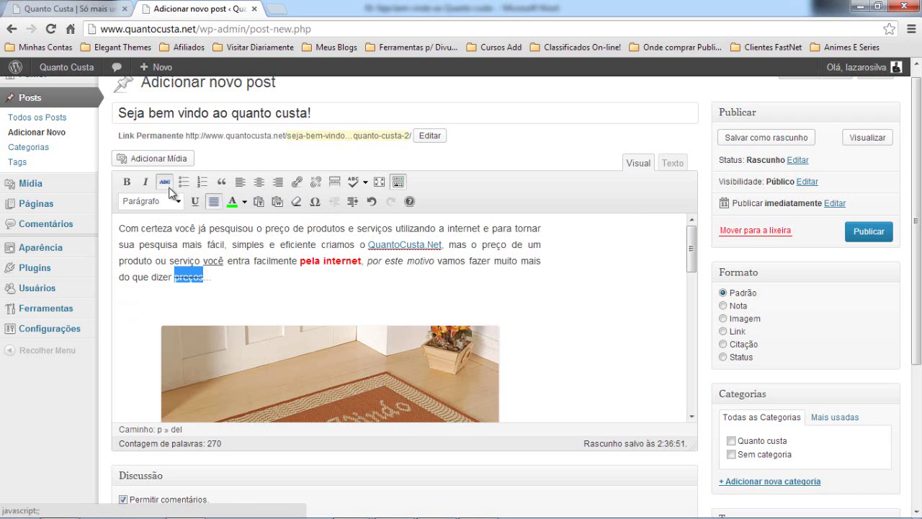
click(188, 277)
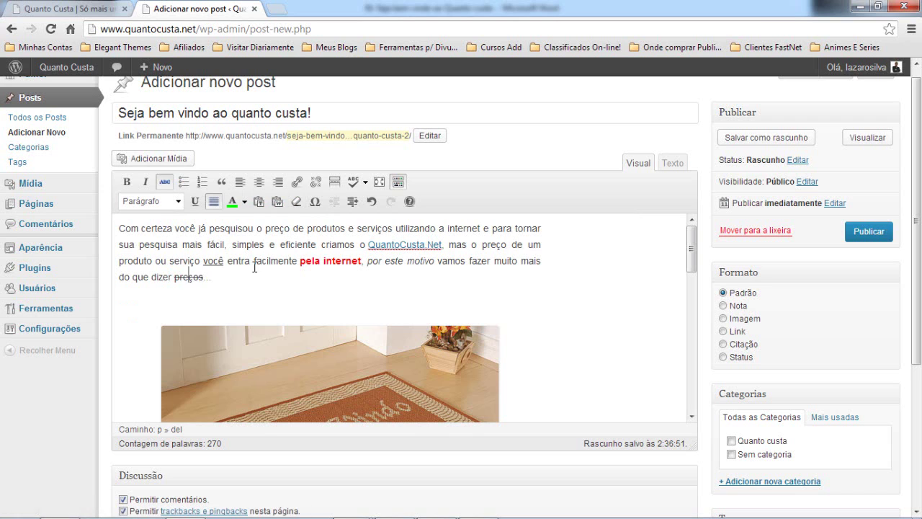
Step: Open the 'Selecionar caractere especial' picker and close it without inserting a character
click(314, 203)
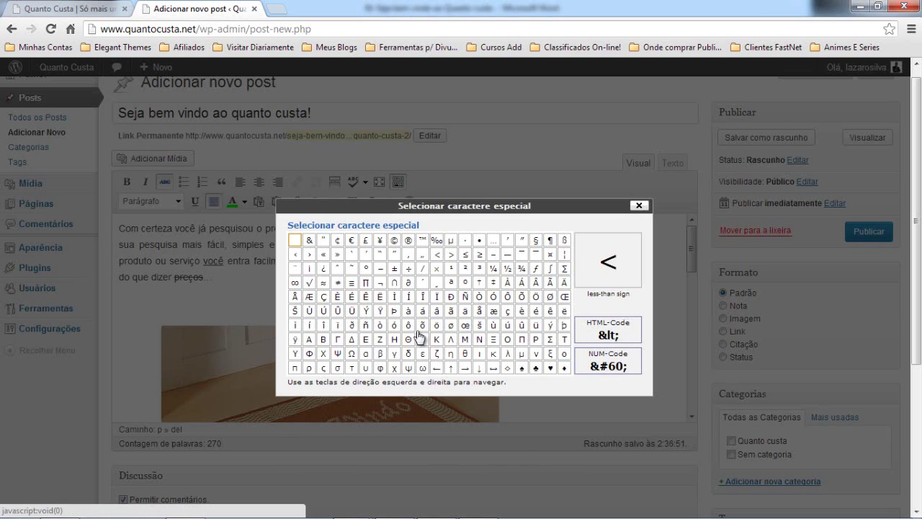
scroll(510, 318, down, 3)
scroll(543, 358, up, 3)
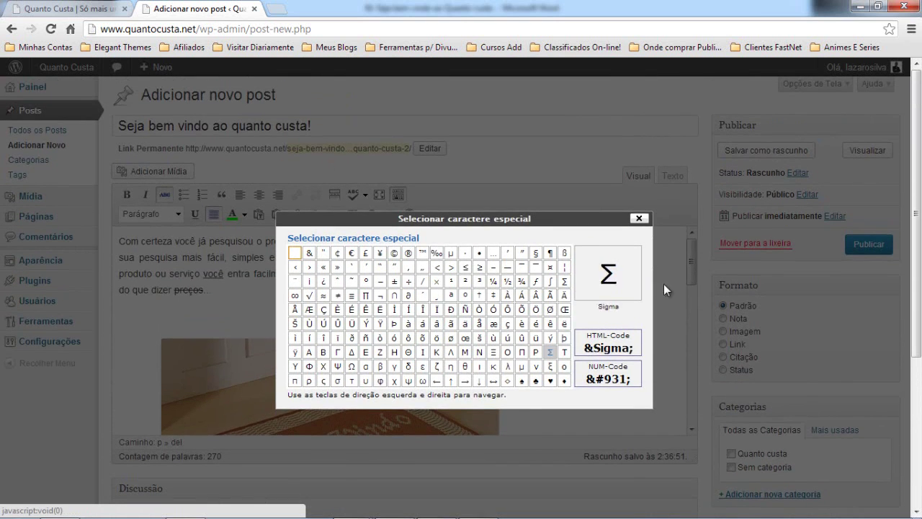
click(638, 217)
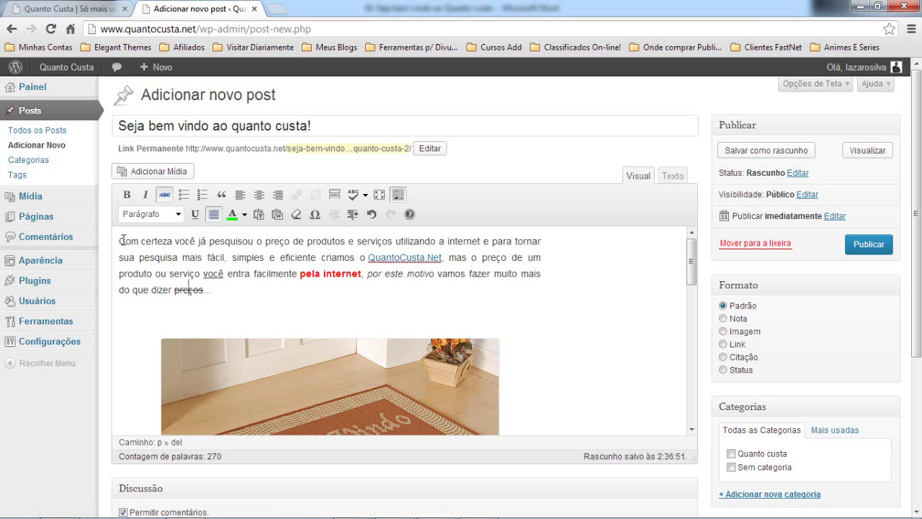
click(352, 215)
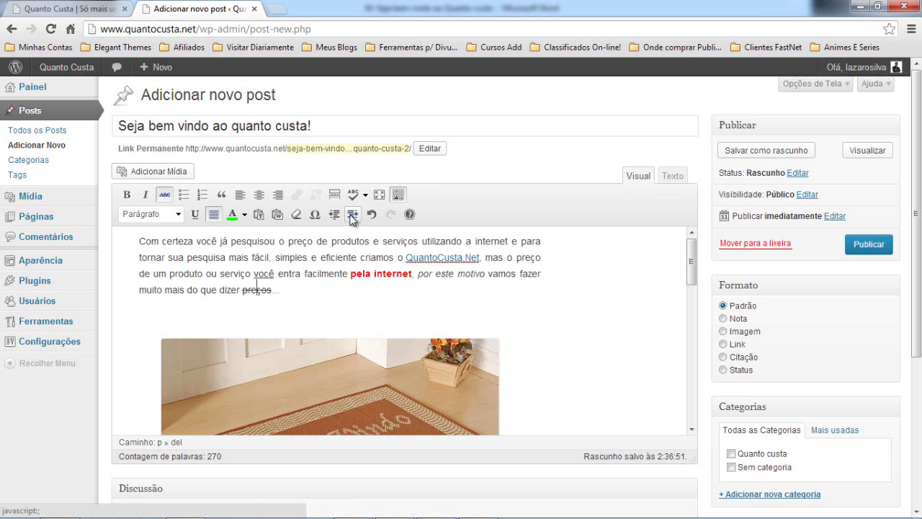
click(353, 215)
click(352, 215)
scroll(309, 324, down, 5)
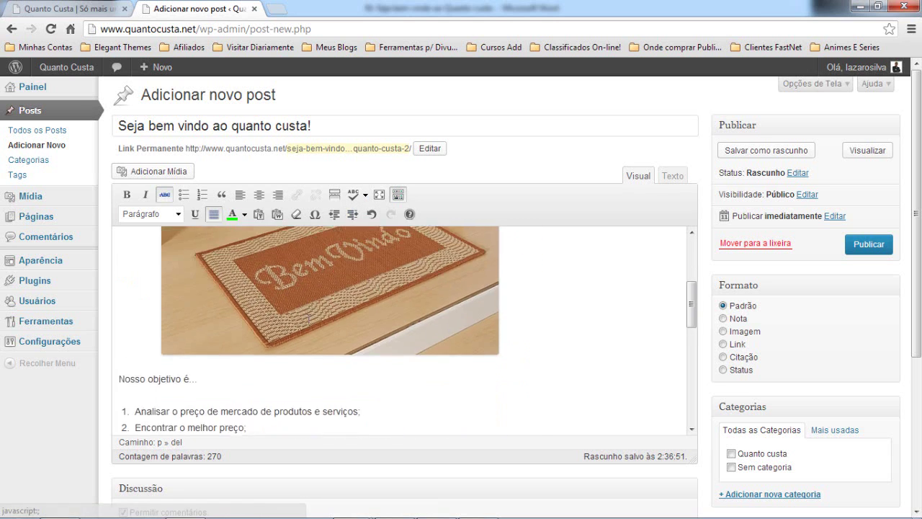
scroll(307, 319, up, 5)
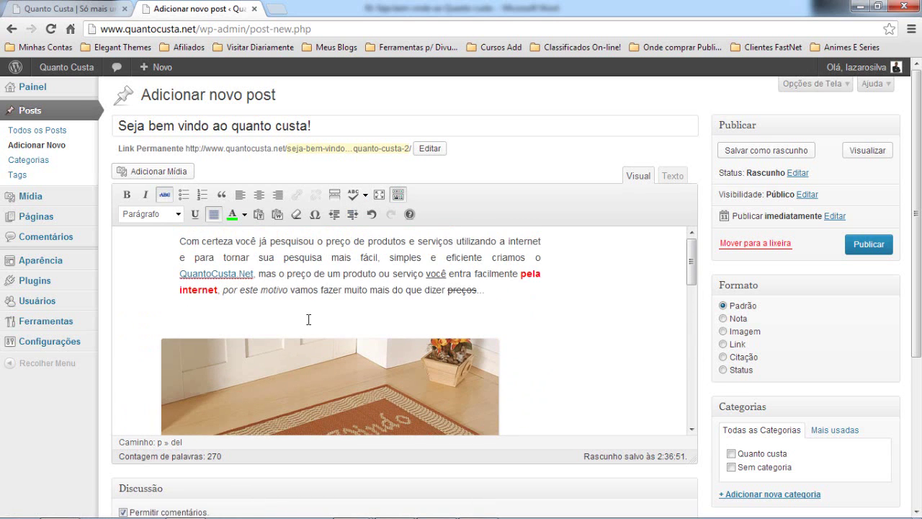
click(353, 215)
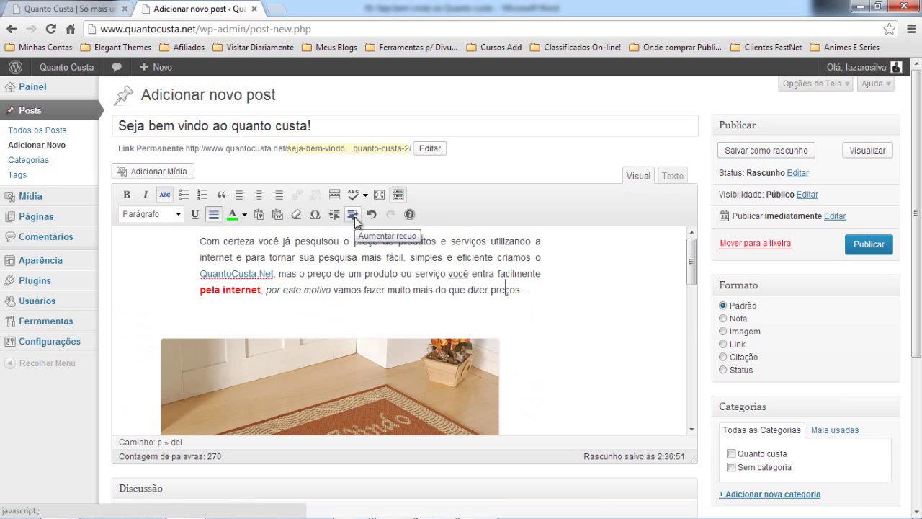
click(334, 215)
click(334, 214)
click(335, 215)
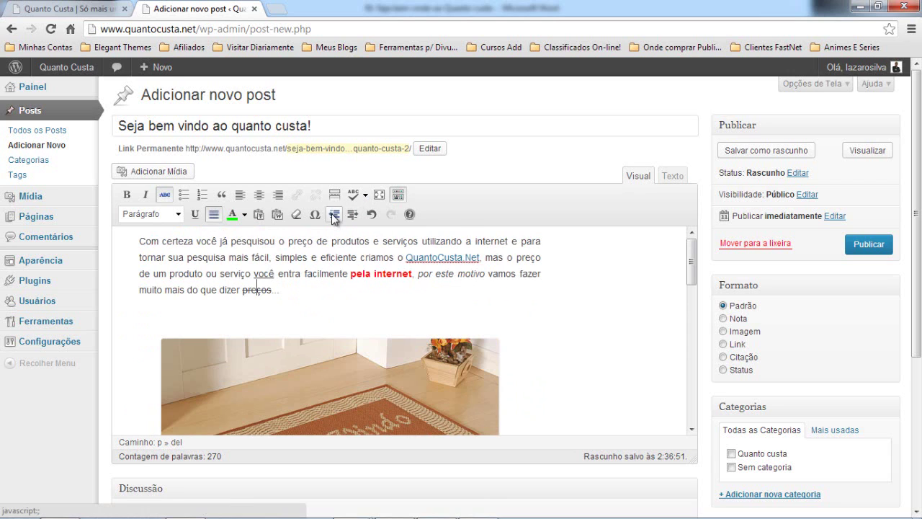
click(334, 215)
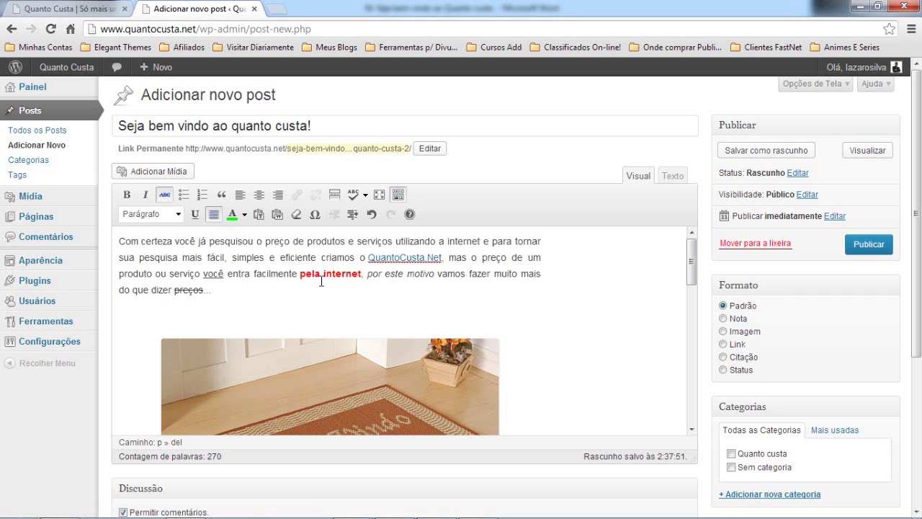
Step: Delete the Bem Vindo doormat image, then undo to restore it
scroll(328, 339, down, 2)
click(352, 348)
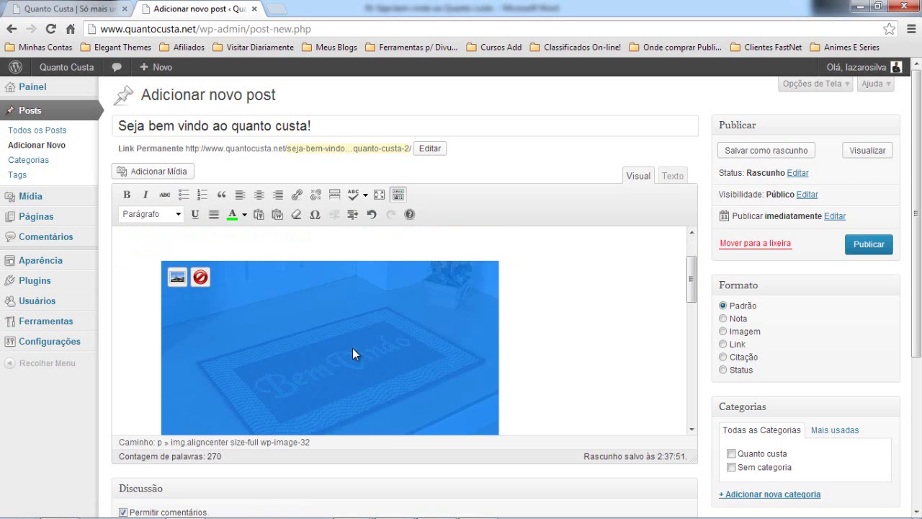
key(Delete)
scroll(361, 367, up, 1)
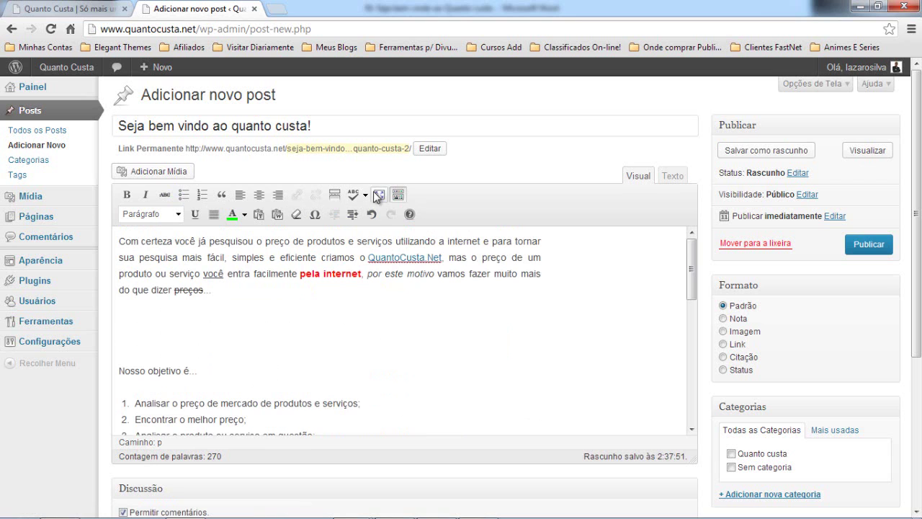
click(372, 214)
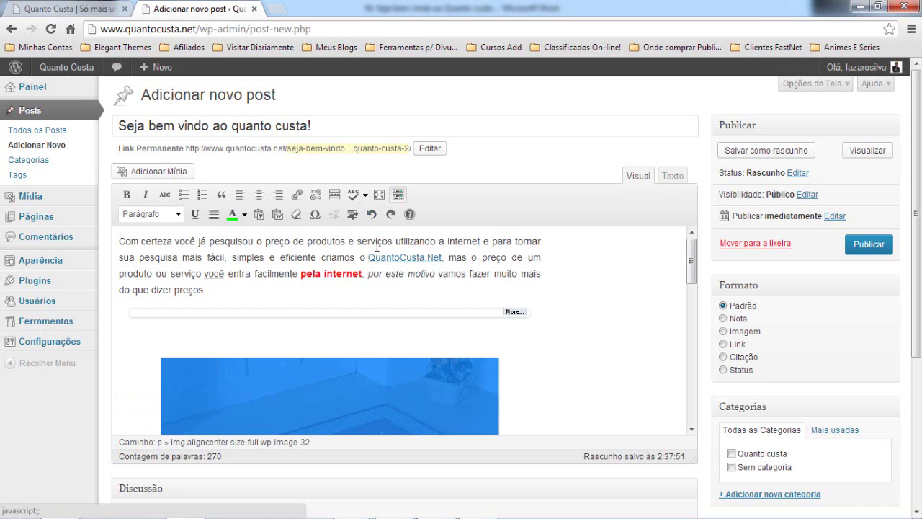
click(330, 347)
Step: Redo the undone changes three times, removing the doormat image again
scroll(324, 391, down, 1)
scroll(327, 391, down, 1)
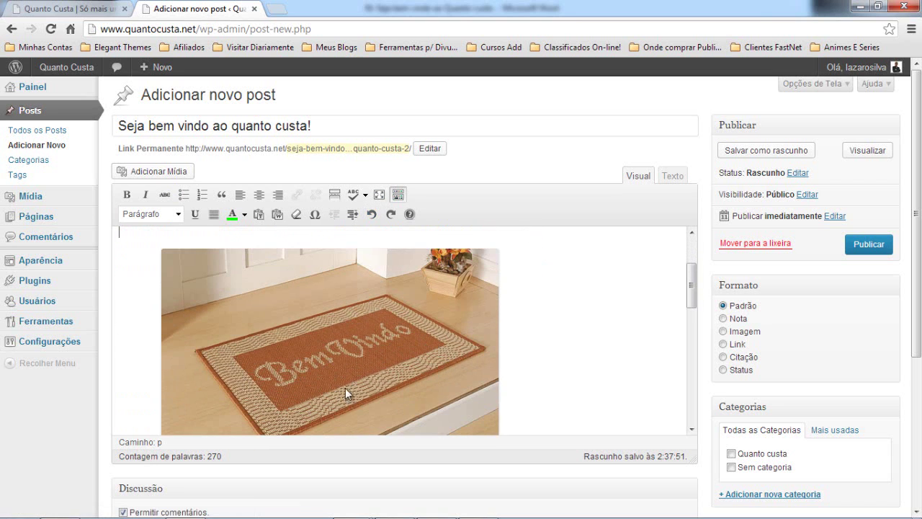
scroll(380, 305, up, 2)
scroll(353, 330, down, 1)
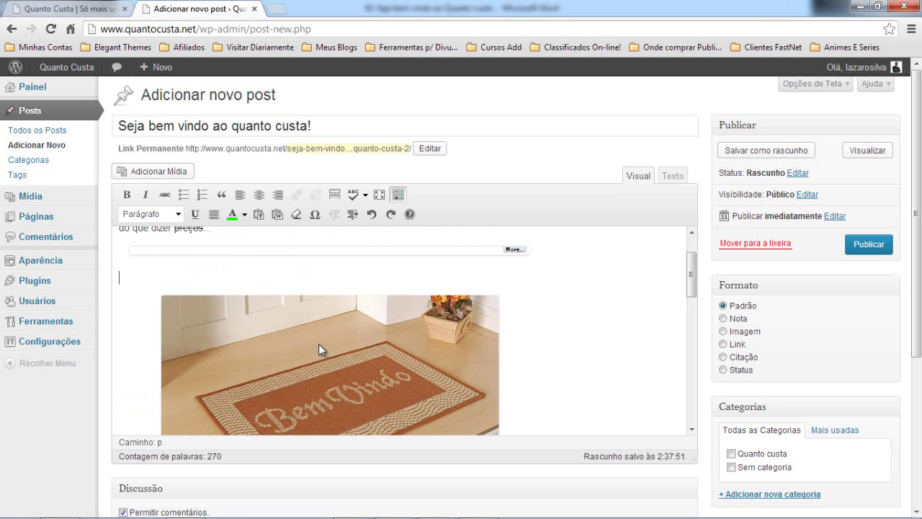
click(390, 216)
click(390, 215)
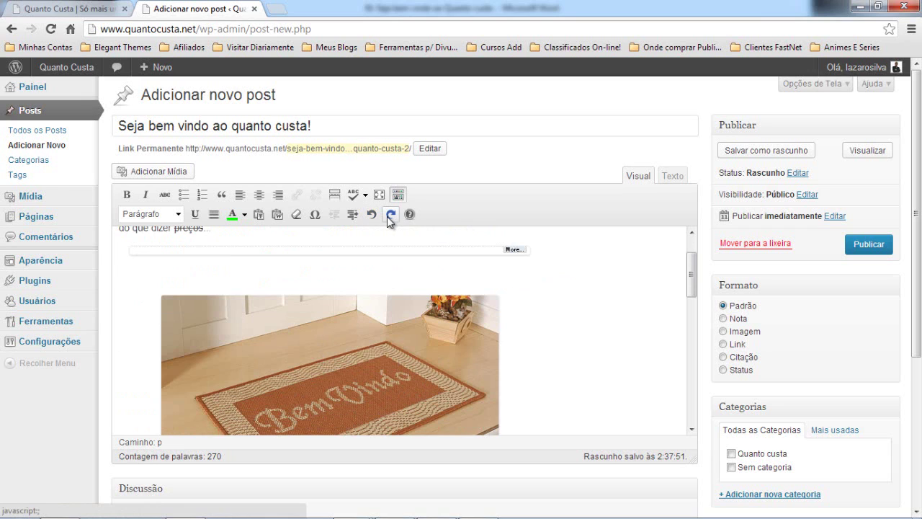
click(390, 216)
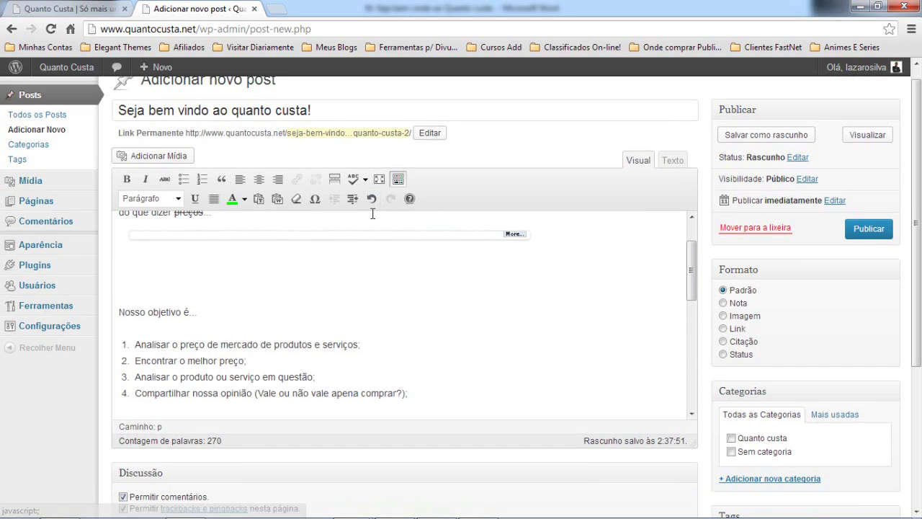
Step: Undo once more so the doormat image returns below the More break
click(368, 206)
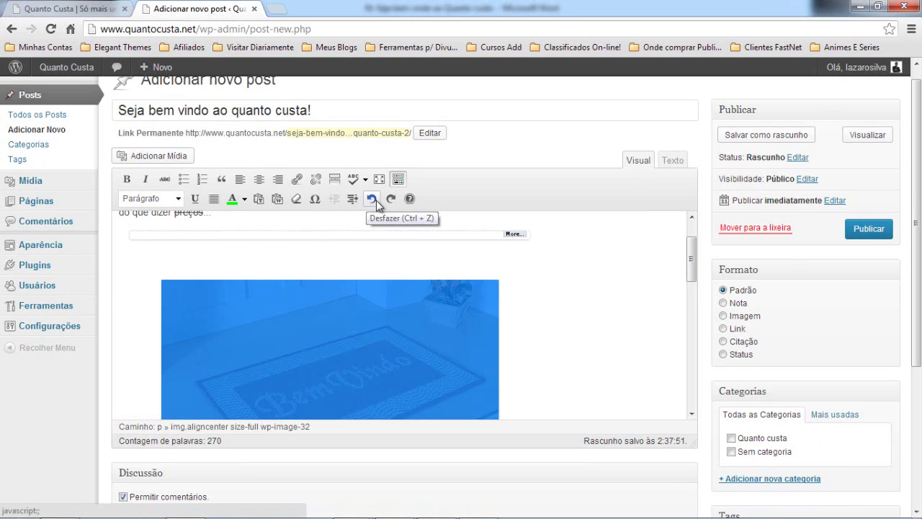
click(303, 334)
click(348, 266)
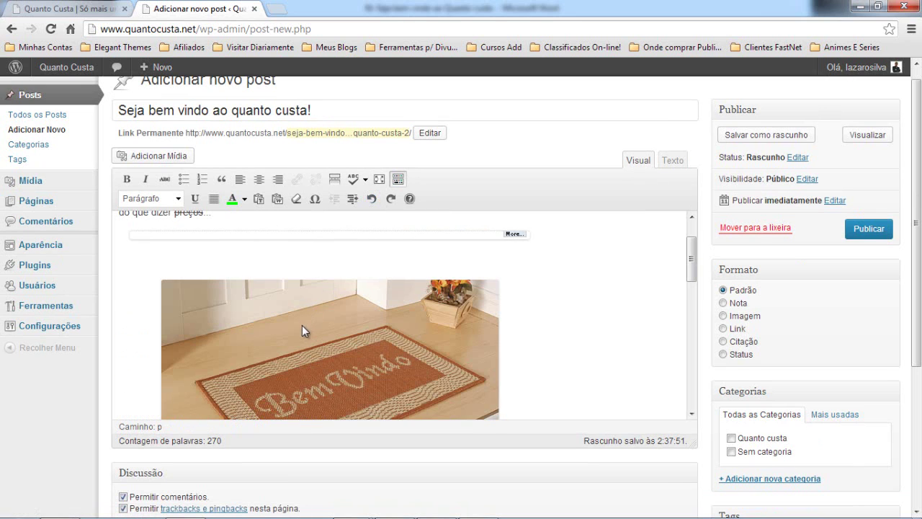
scroll(302, 325, down, 5)
scroll(385, 281, up, 3)
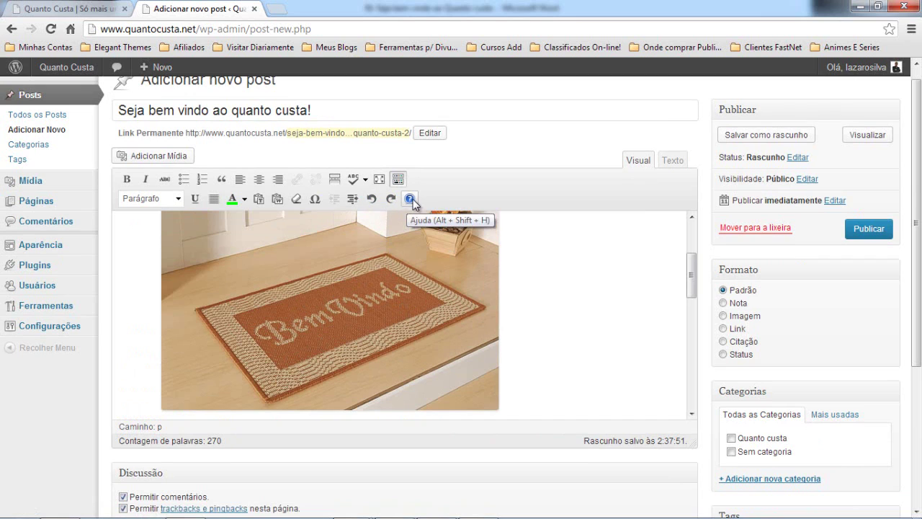
click(411, 199)
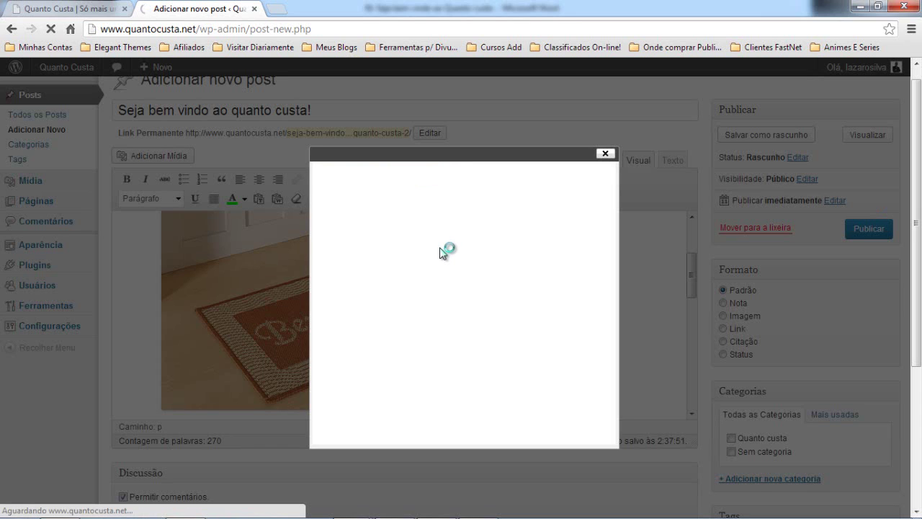
scroll(438, 271, down, 4)
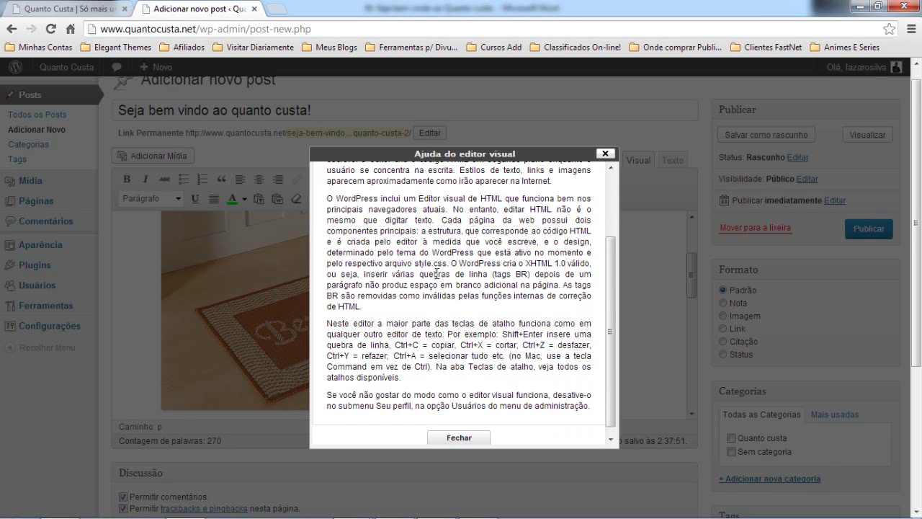
scroll(437, 273, up, 2)
scroll(437, 274, up, 3)
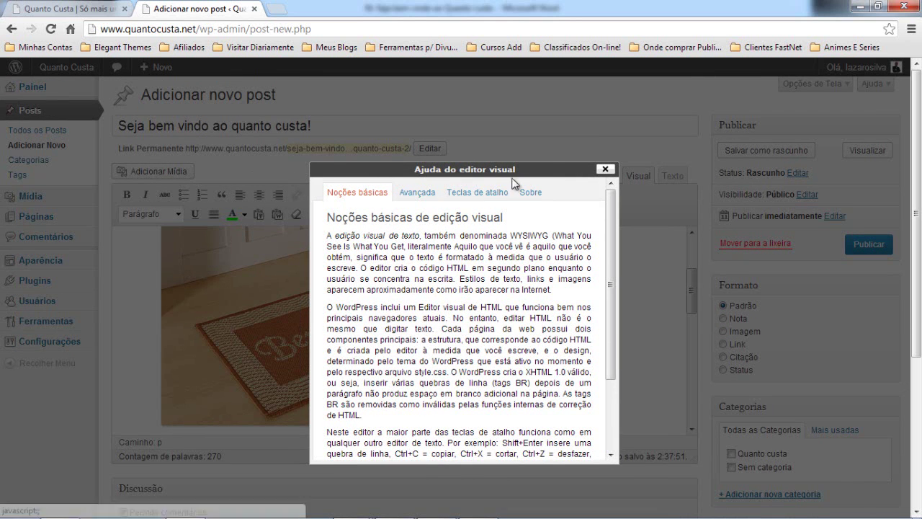
click(605, 170)
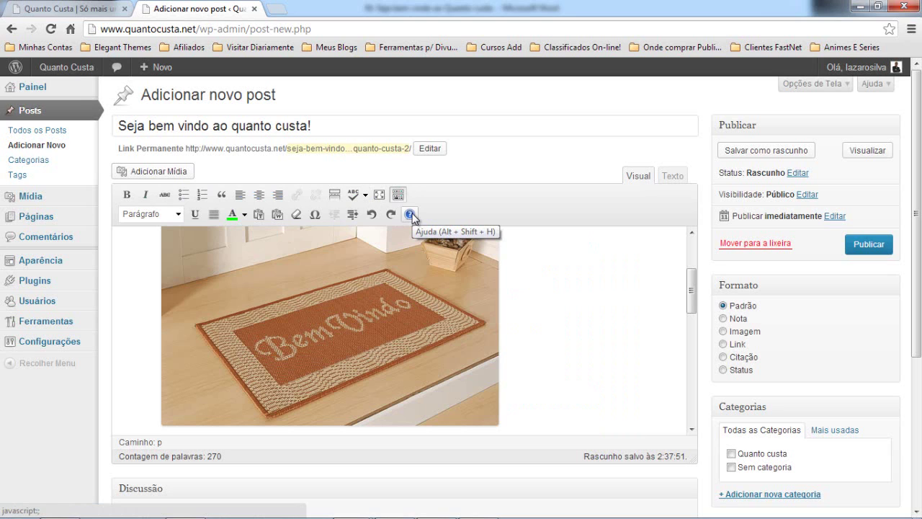
click(671, 177)
click(653, 180)
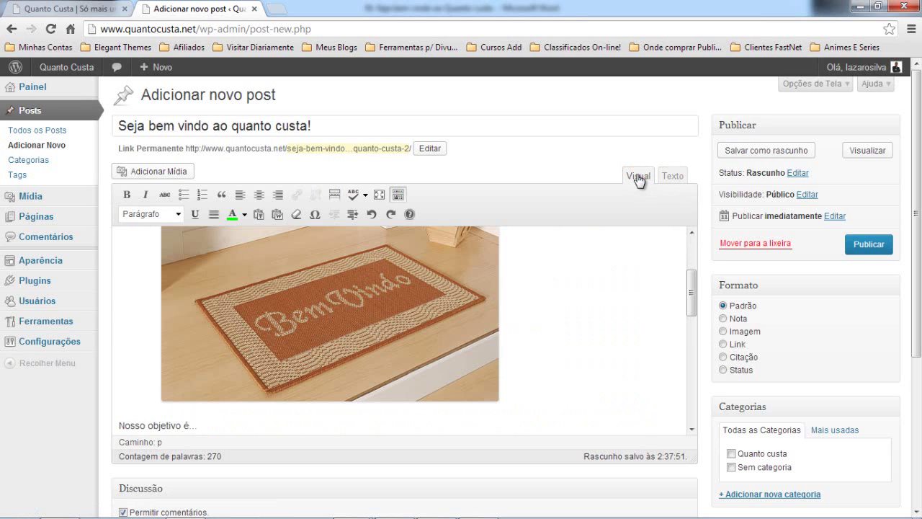
scroll(281, 353, up, 3)
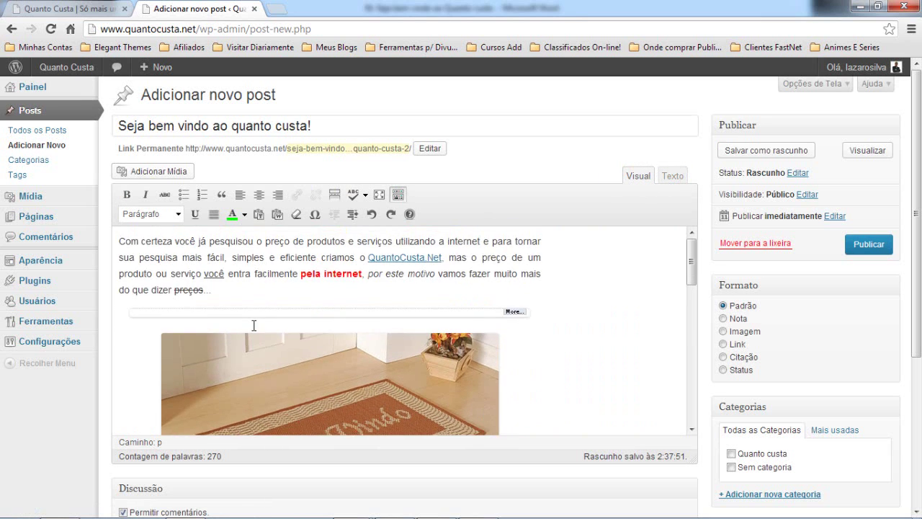
click(674, 177)
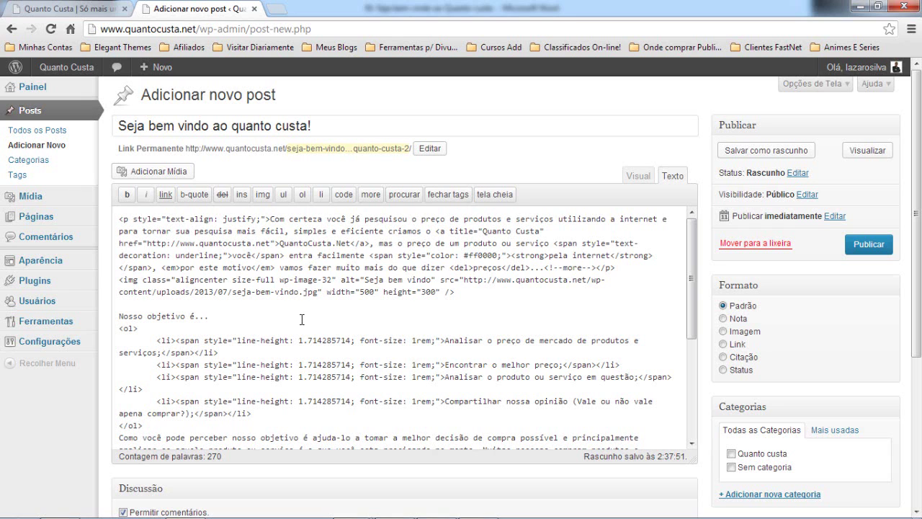
click(631, 178)
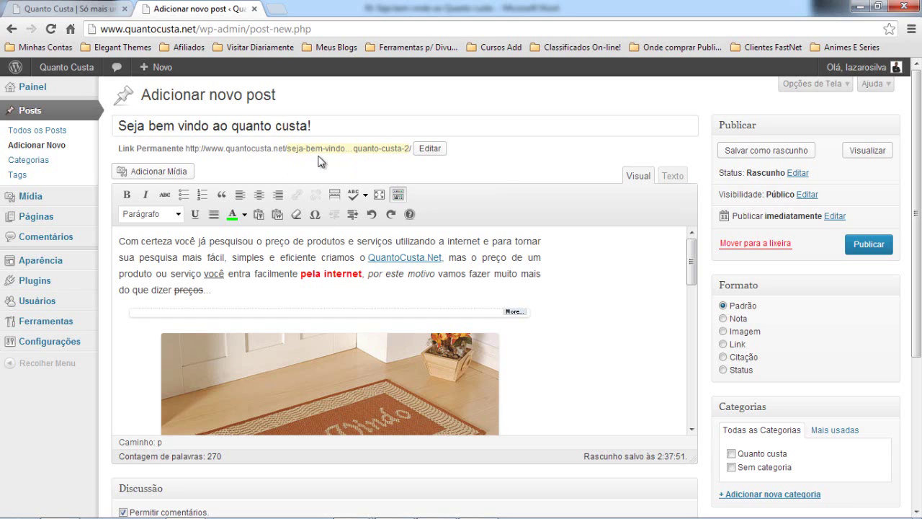
Step: Shorten the permalink slug from seja-bem-vindo-ao-quanto-custa-2 to seja-bem-vindo
click(429, 148)
click(346, 149)
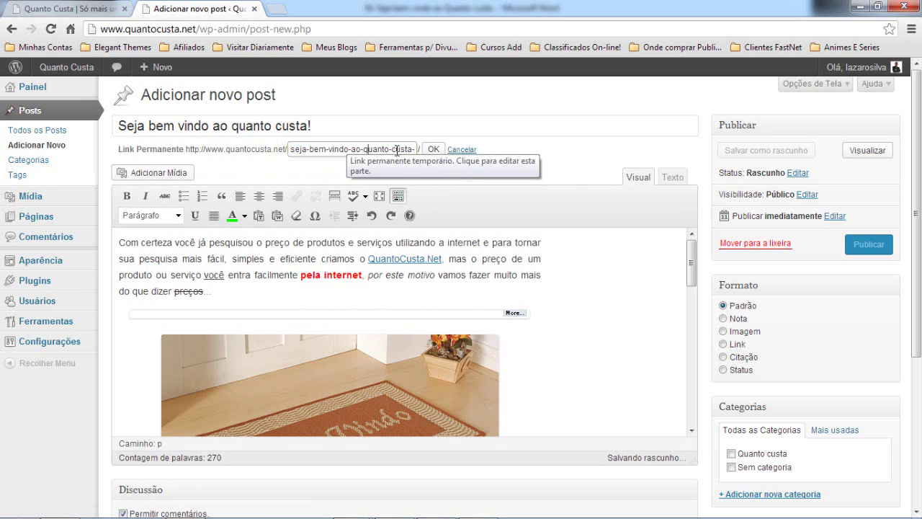
drag(388, 149, 416, 149)
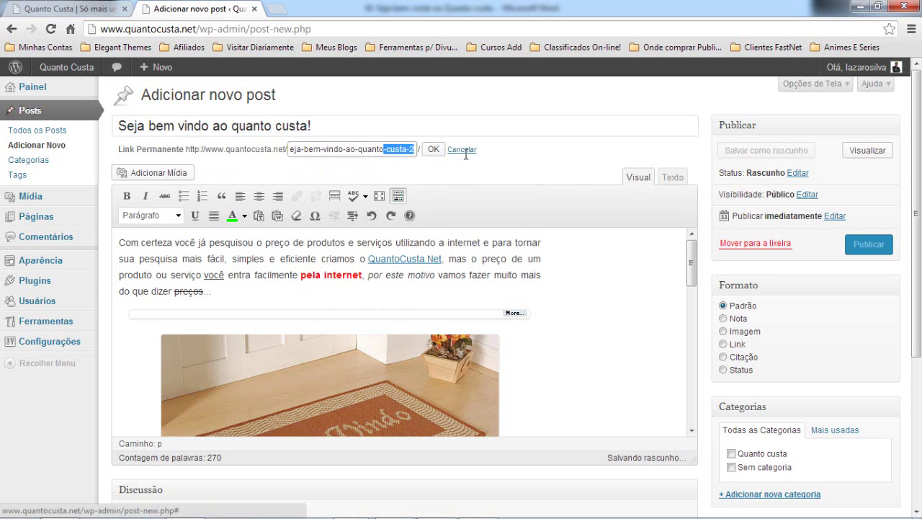
click(415, 150)
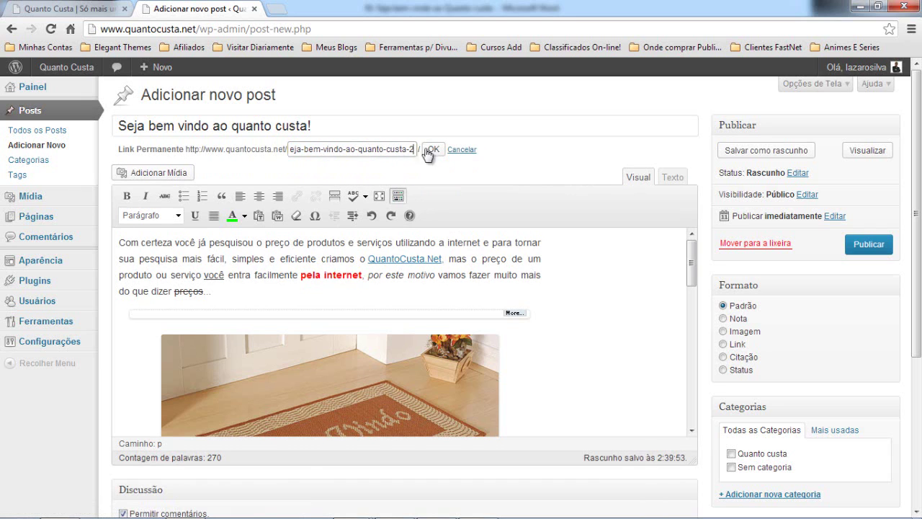
drag(332, 149, 177, 134)
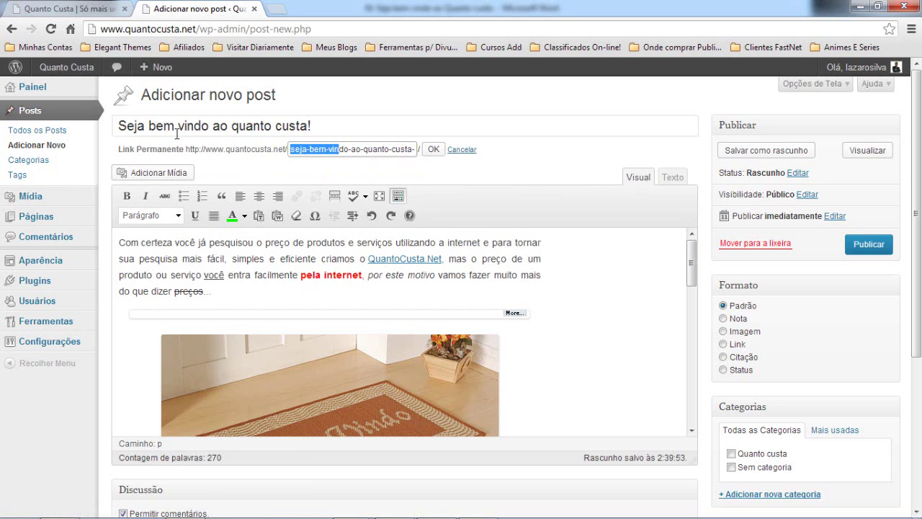
click(338, 150)
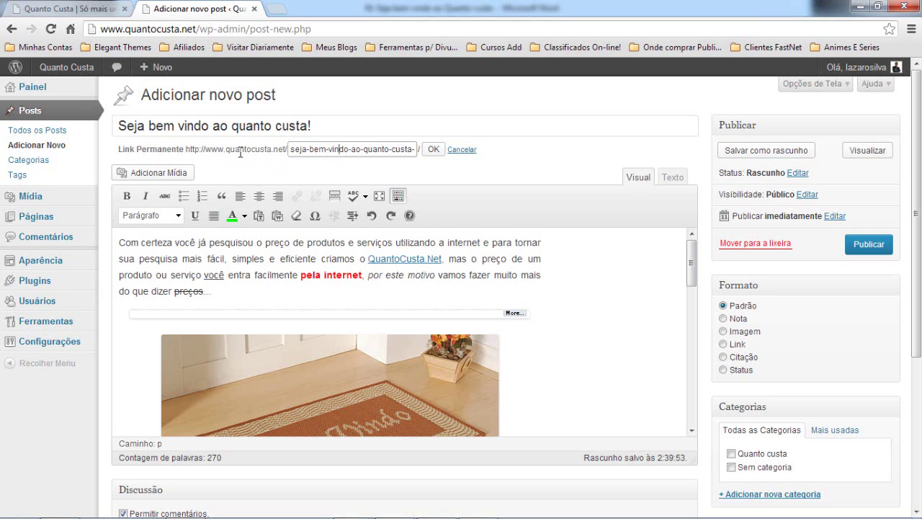
double_click(355, 150)
click(350, 148)
drag(350, 149, 448, 154)
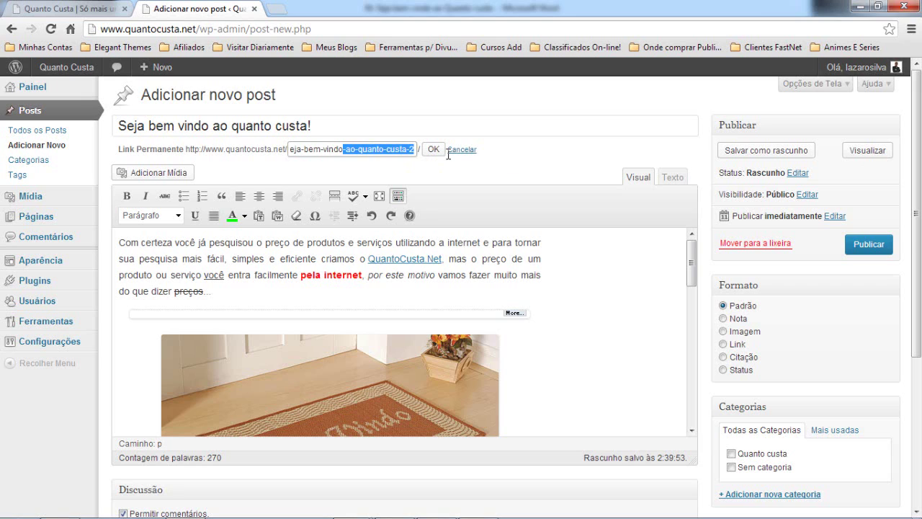
key(BackSpace)
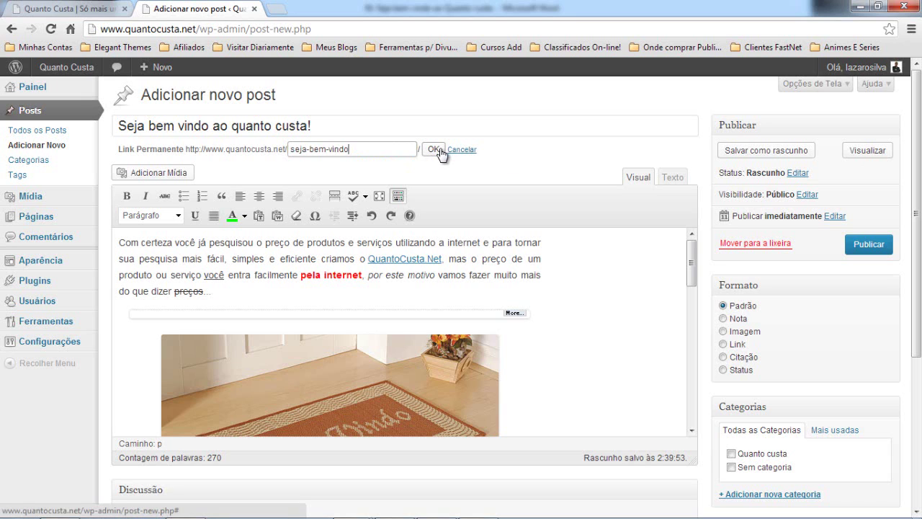
click(440, 151)
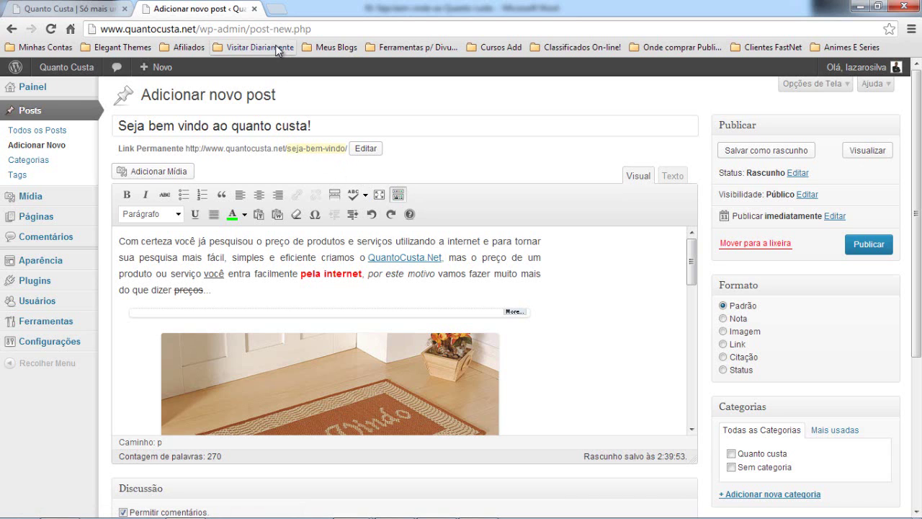
click(70, 9)
click(161, 29)
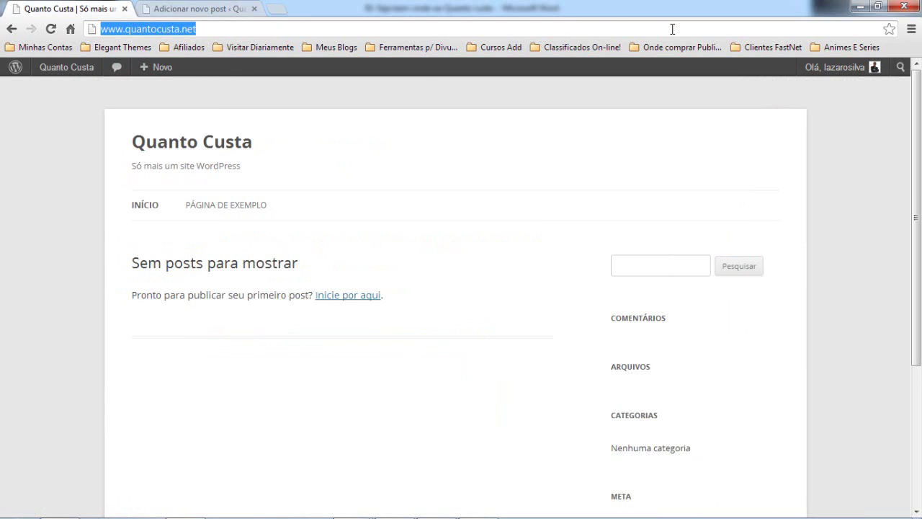
click(201, 10)
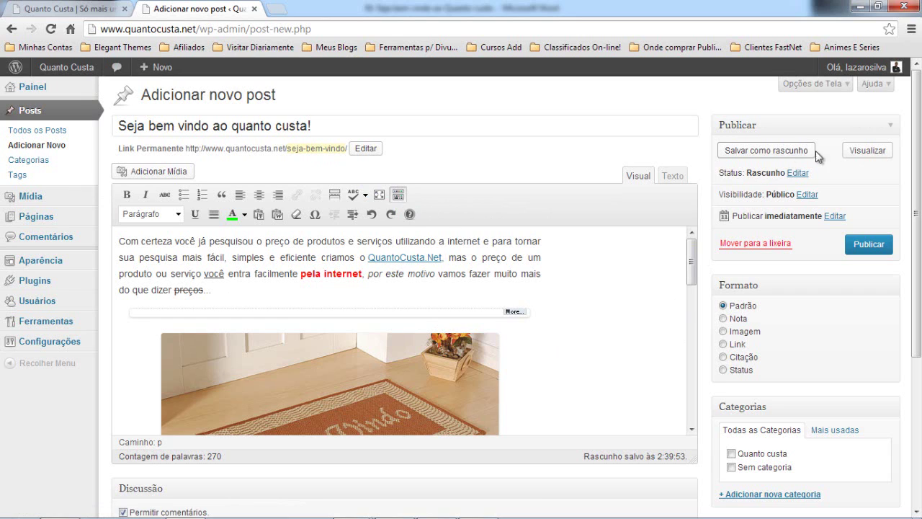
Step: Preview the post in a new browser tab, scroll through it, and return to the editor
click(857, 157)
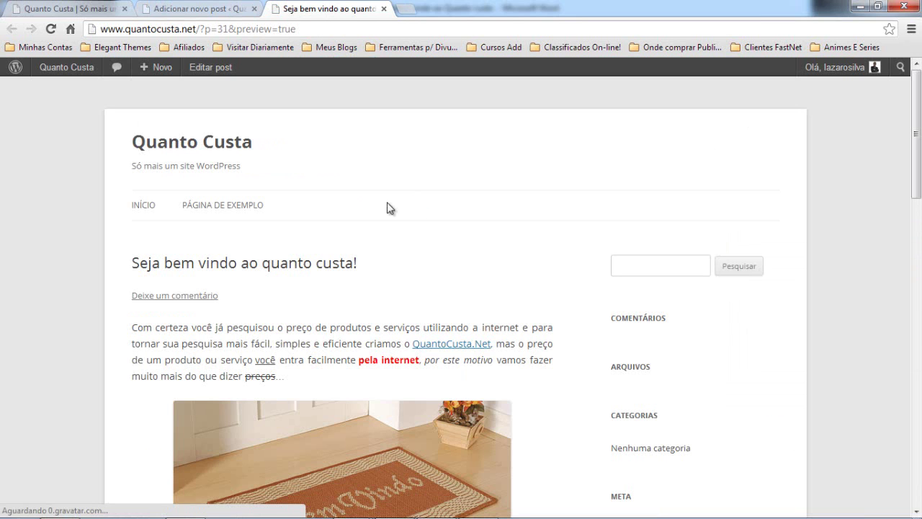
scroll(328, 263, down, 5)
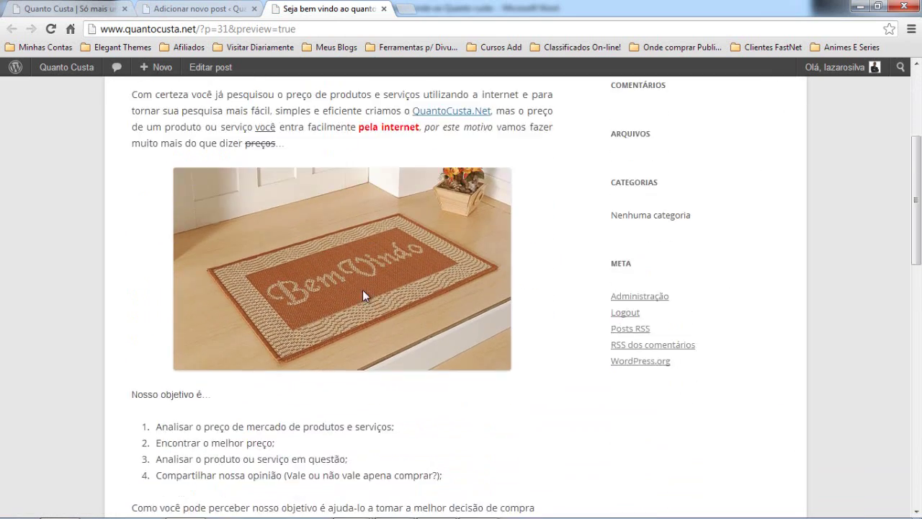
scroll(362, 292, down, 6)
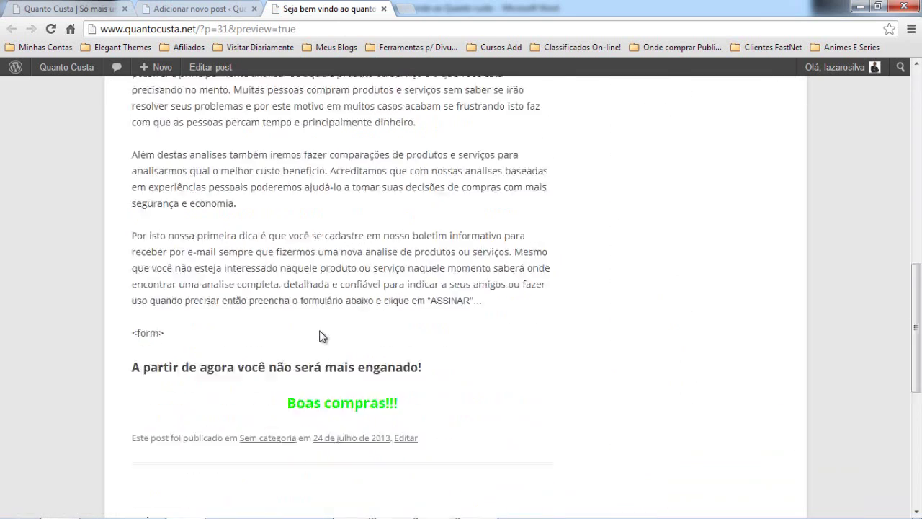
scroll(338, 281, up, 6)
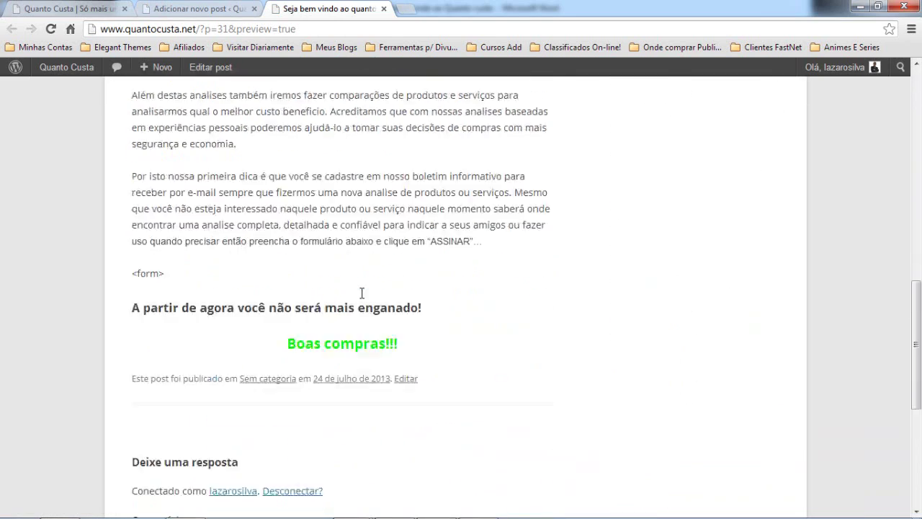
scroll(313, 300, up, 7)
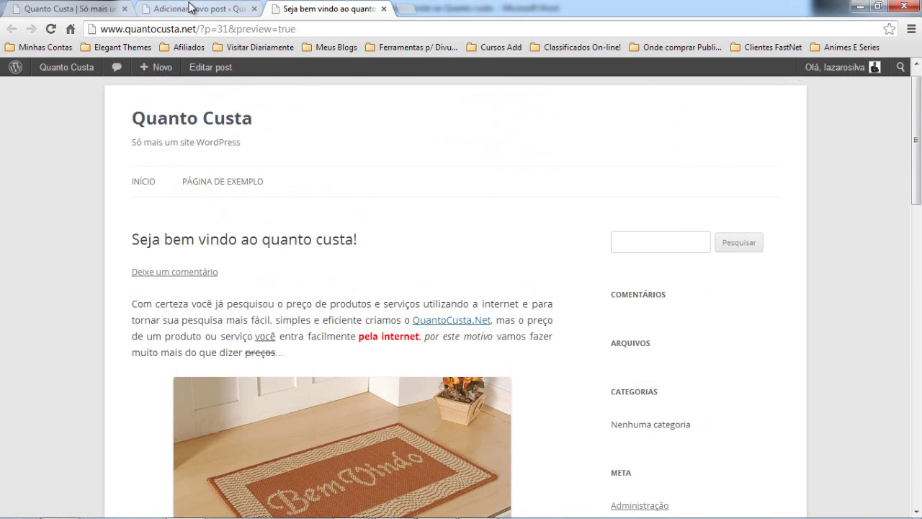
click(193, 8)
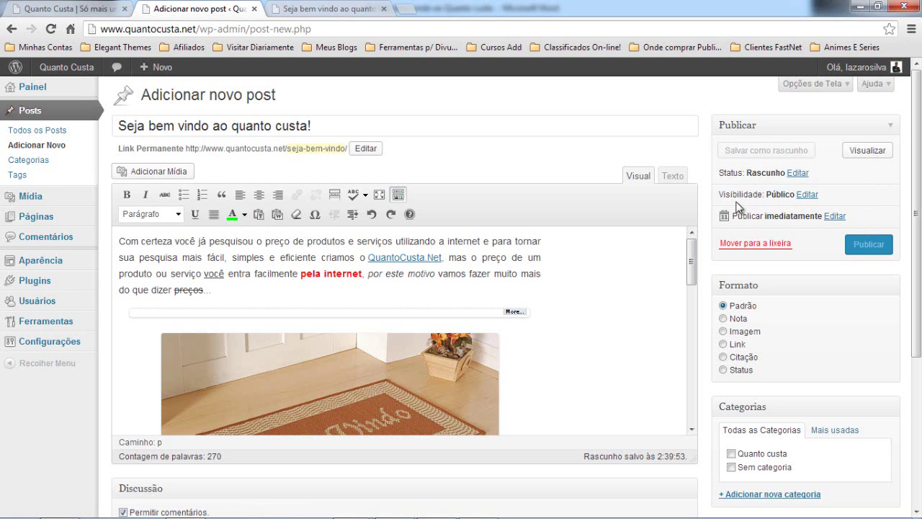
Step: Try Privado and Protegida por senha visibility, keep Público, and reveal the publish date fields
click(808, 195)
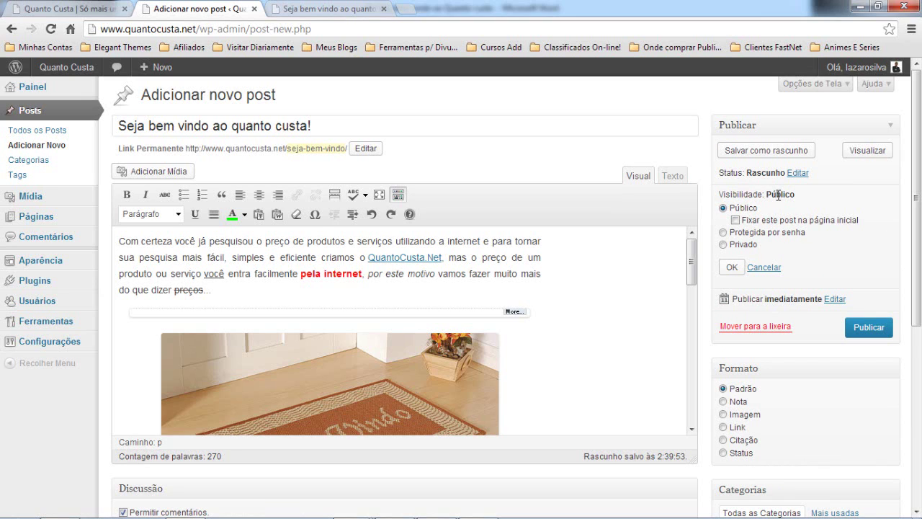
click(724, 244)
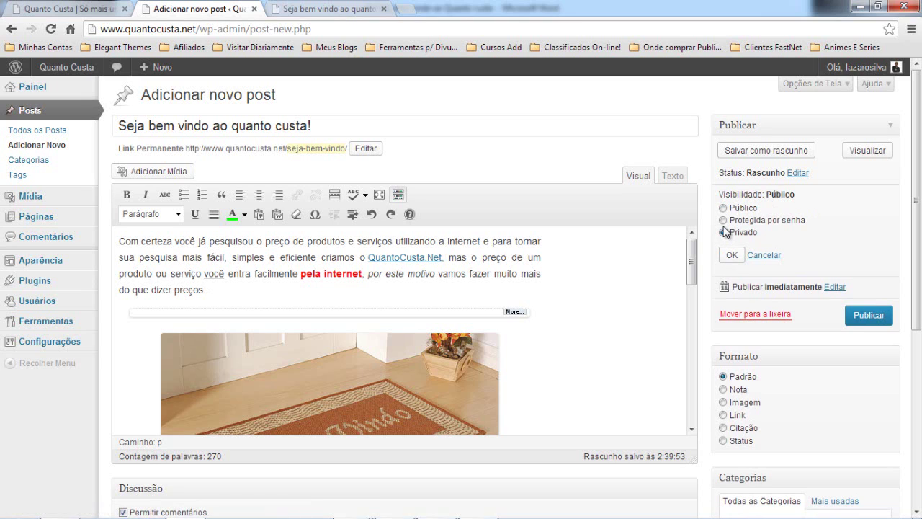
click(724, 220)
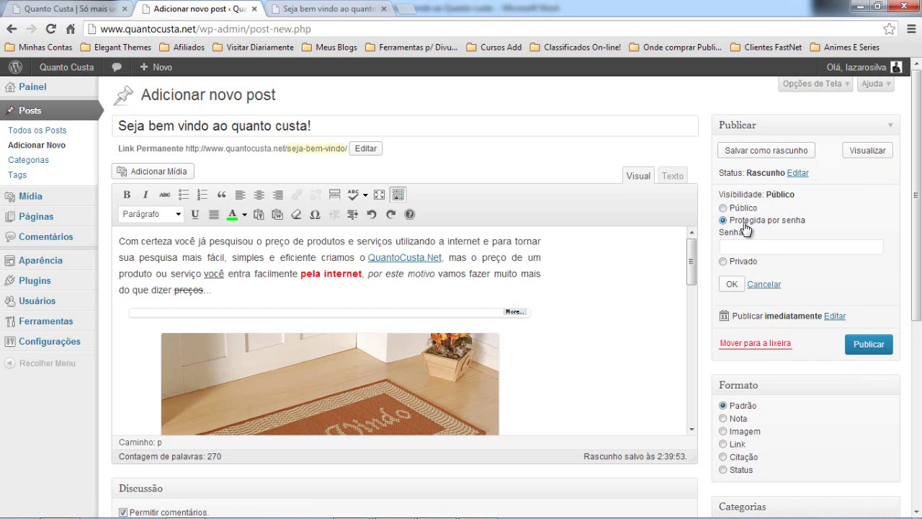
click(723, 208)
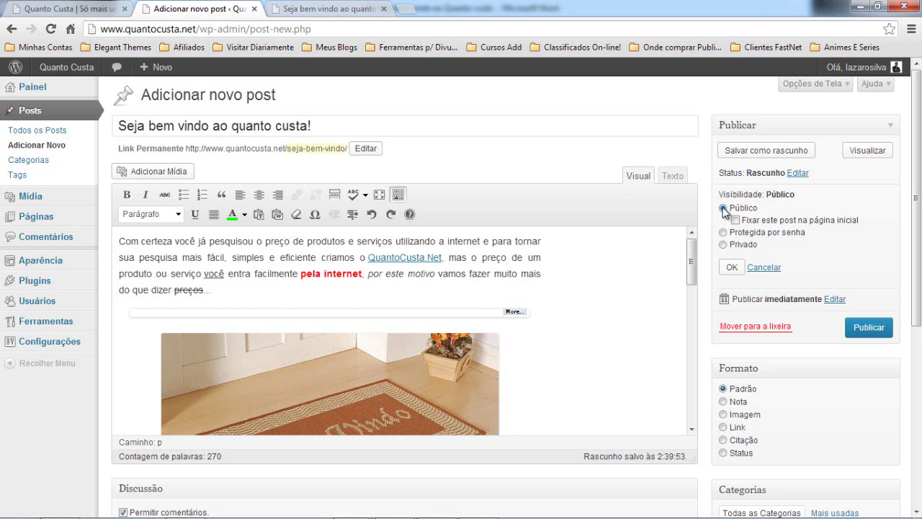
click(733, 268)
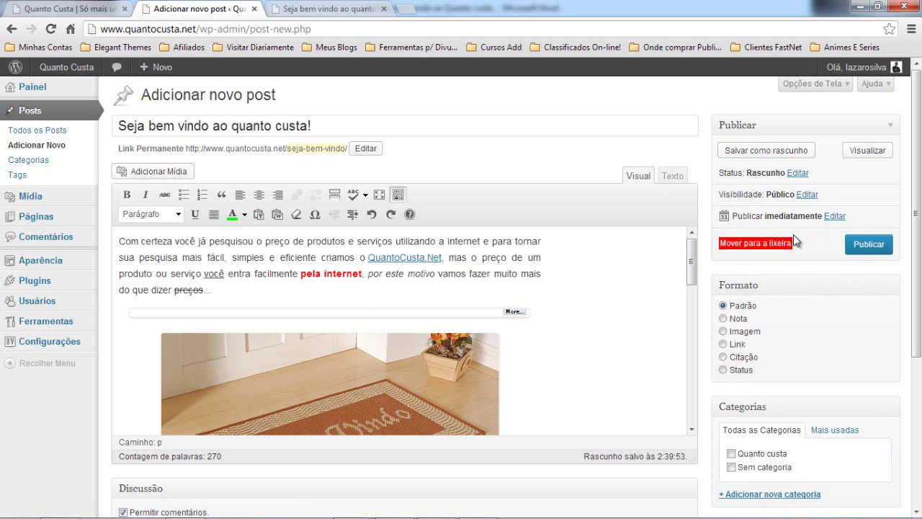
click(829, 219)
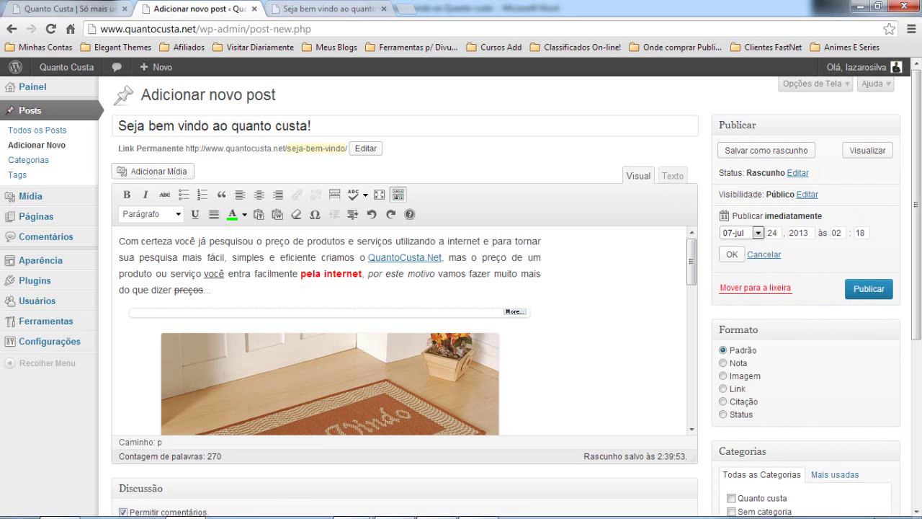
Step: Try publish hour 08 and day 25, then 26, then cancel the date change
mouse_move(886, 513)
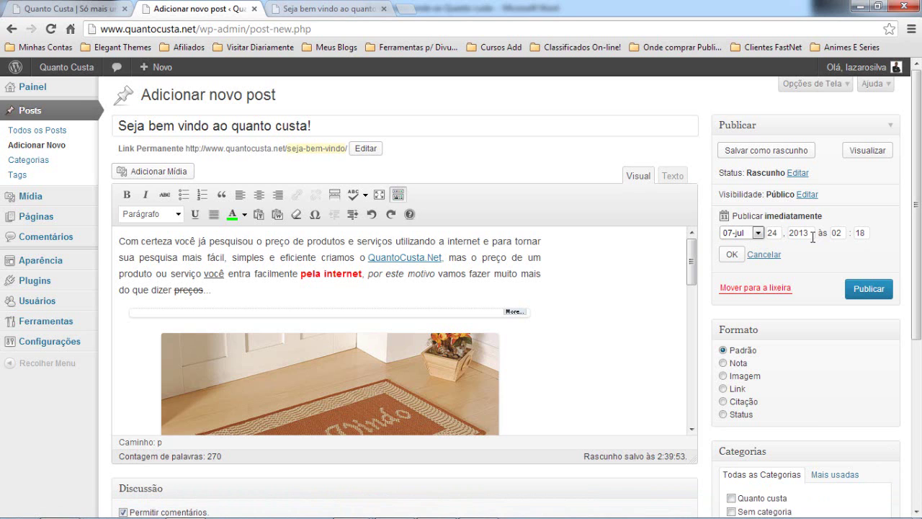
double_click(837, 232)
text(0)
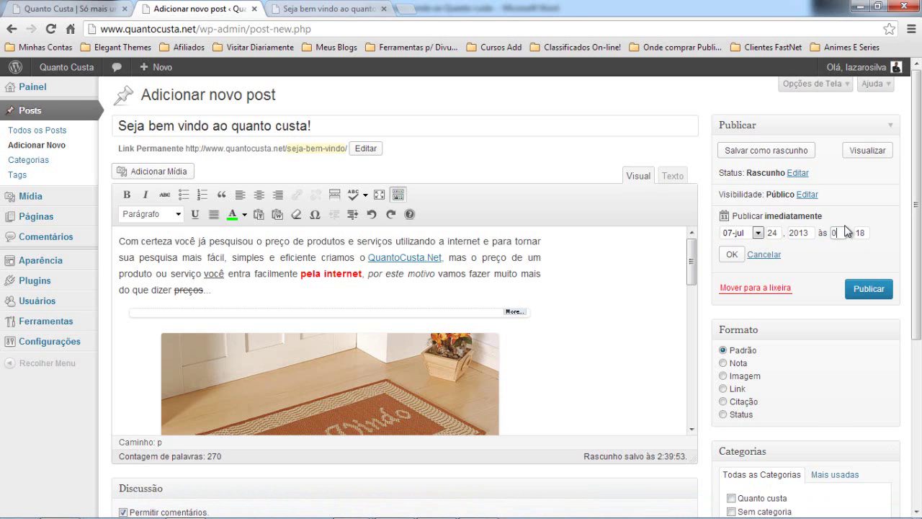
text(8)
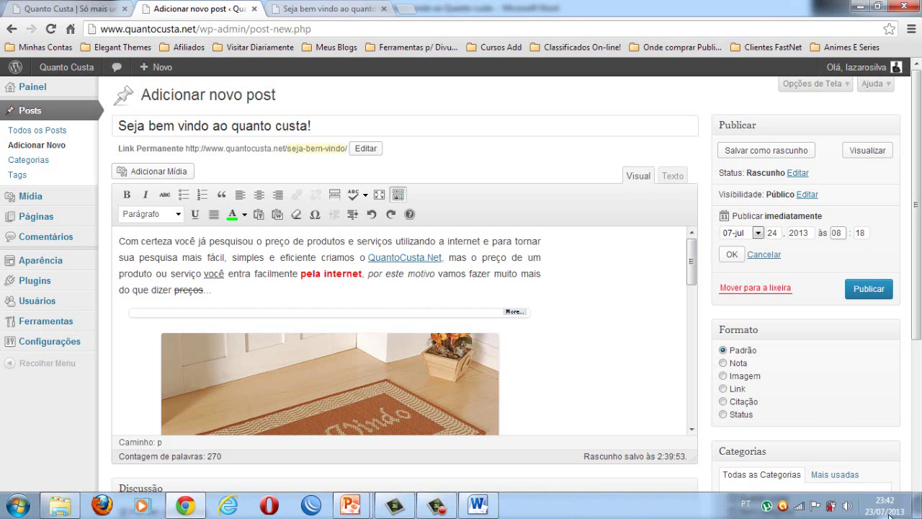
click(775, 232)
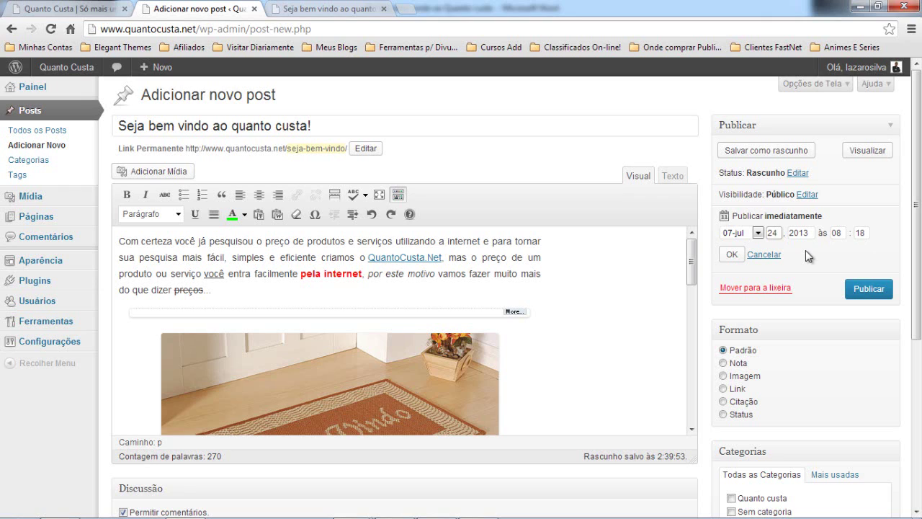
double_click(772, 232)
text(25)
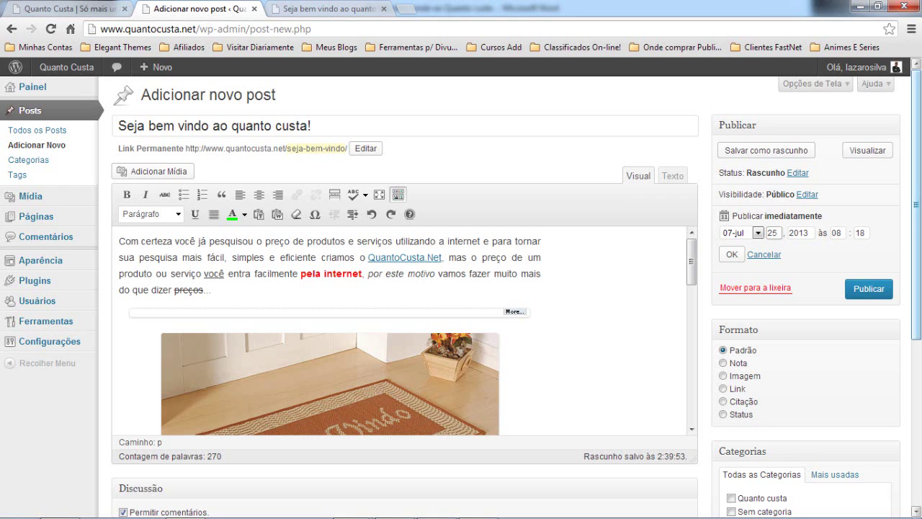
double_click(771, 233)
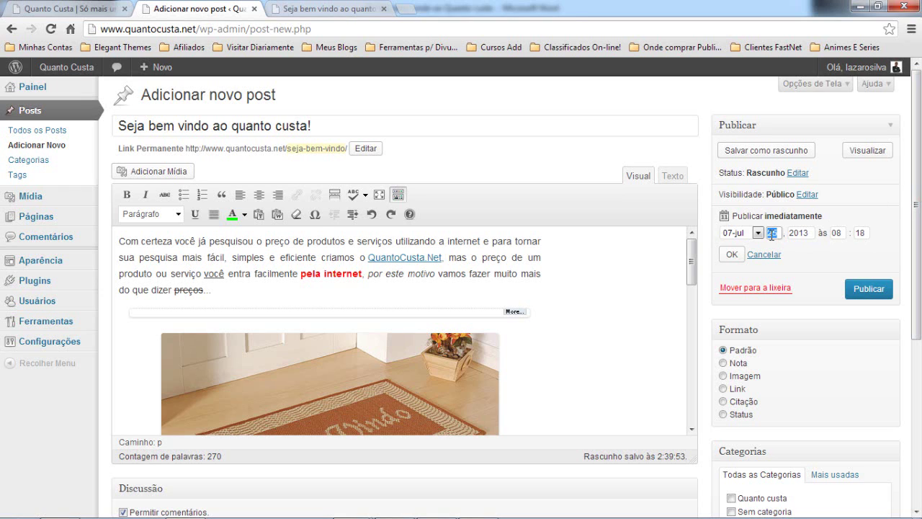
text(26)
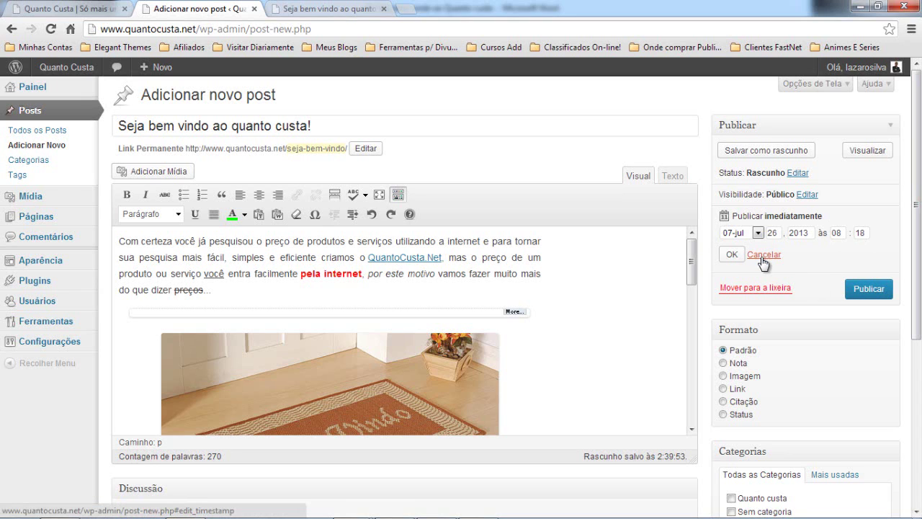
click(764, 258)
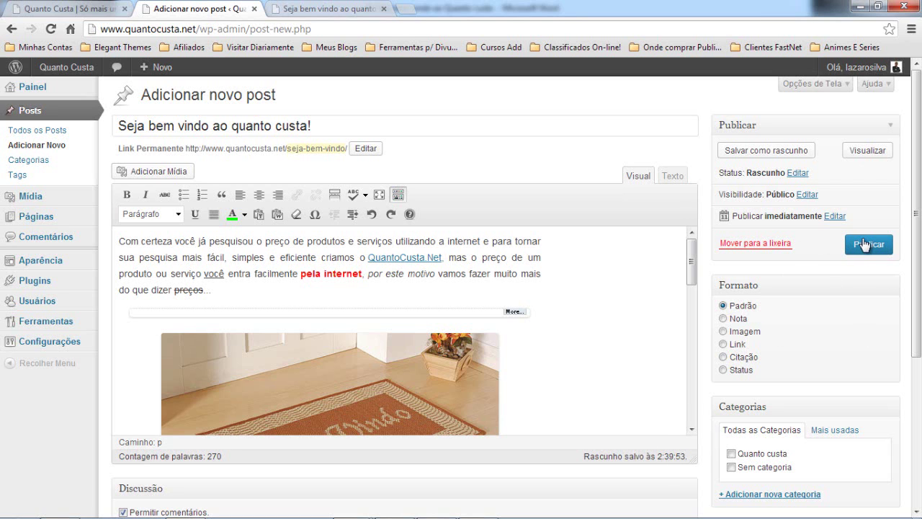
Step: Add the category Emagrecer, retyping it after first entering Emagrecimento
scroll(828, 238, down, 1)
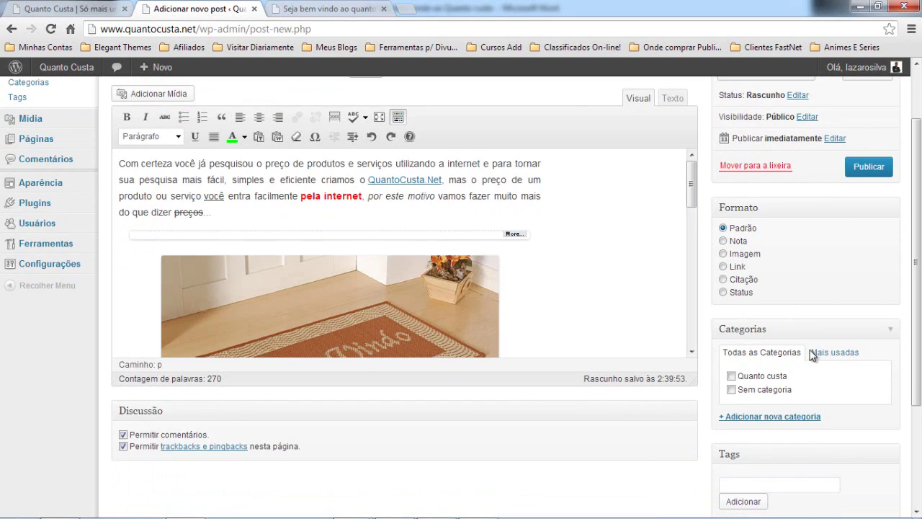
click(773, 424)
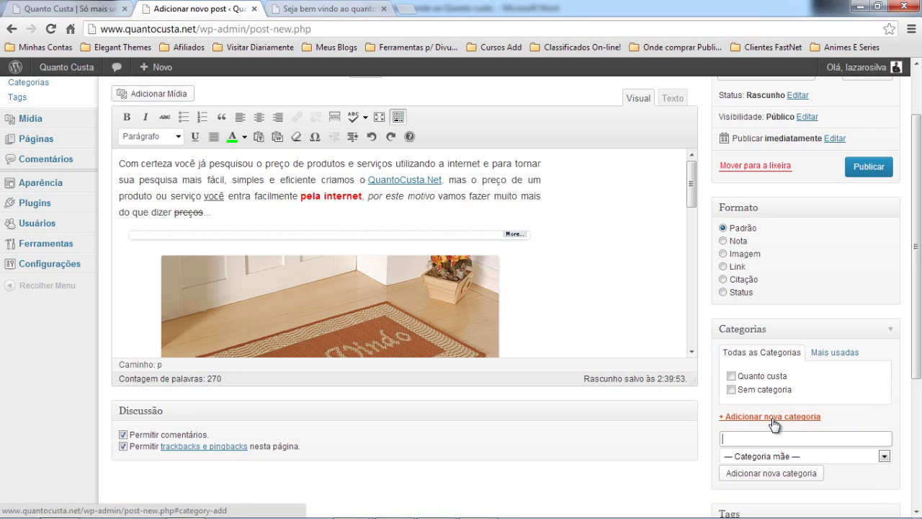
text(Emagrece)
key(BackSpace)
text(imento)
key(ctrl+a)
text(E)
text(recer)
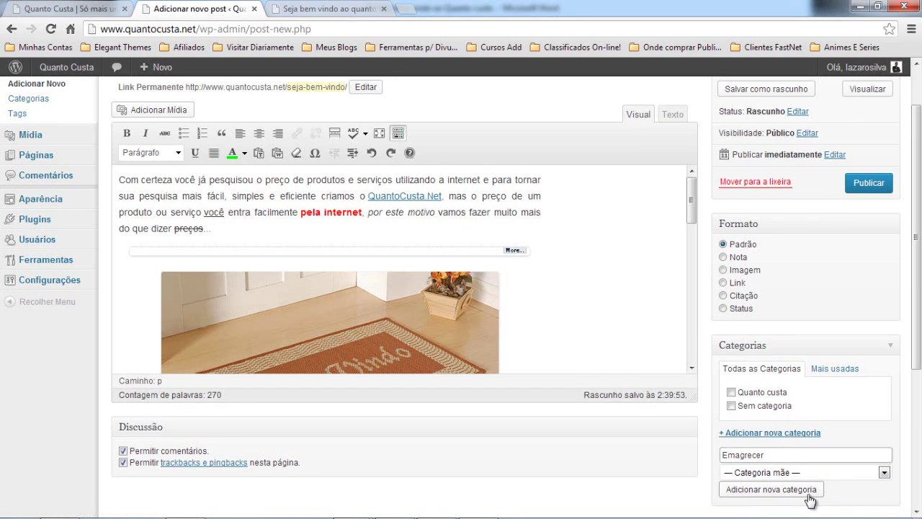
click(810, 497)
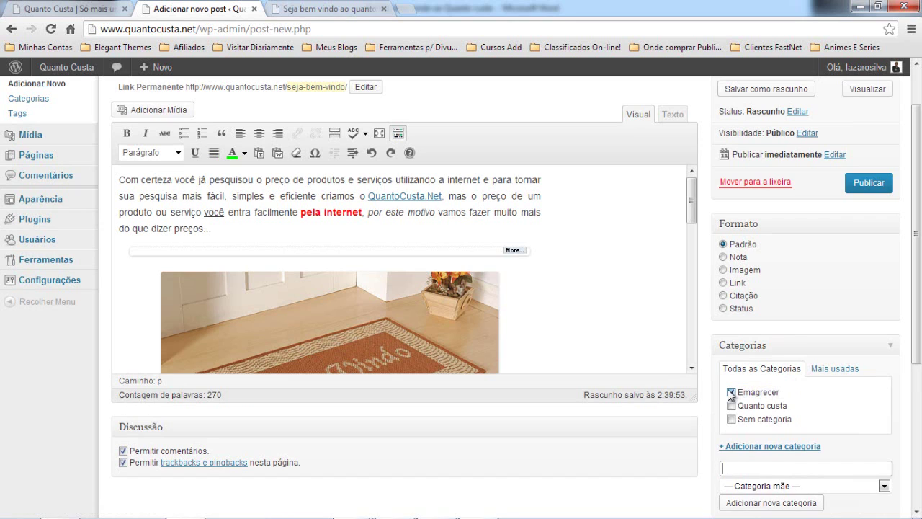
Step: Untick Emagrecer and tick Quanto custa in the post's categories
scroll(732, 395, down, 1)
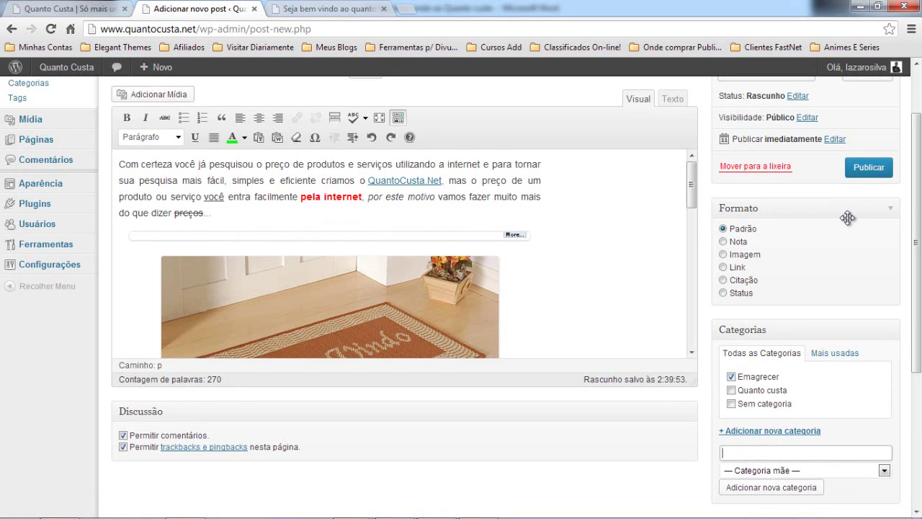
click(731, 378)
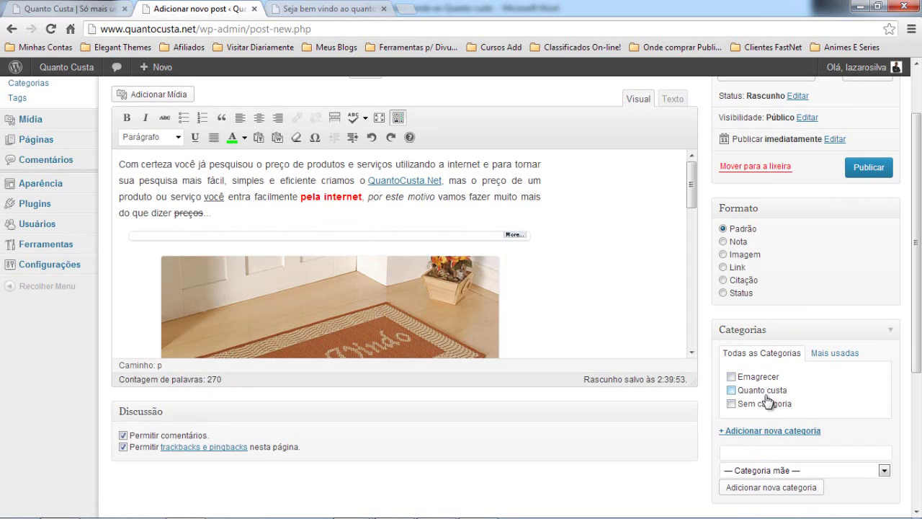
click(731, 390)
scroll(734, 394, down, 3)
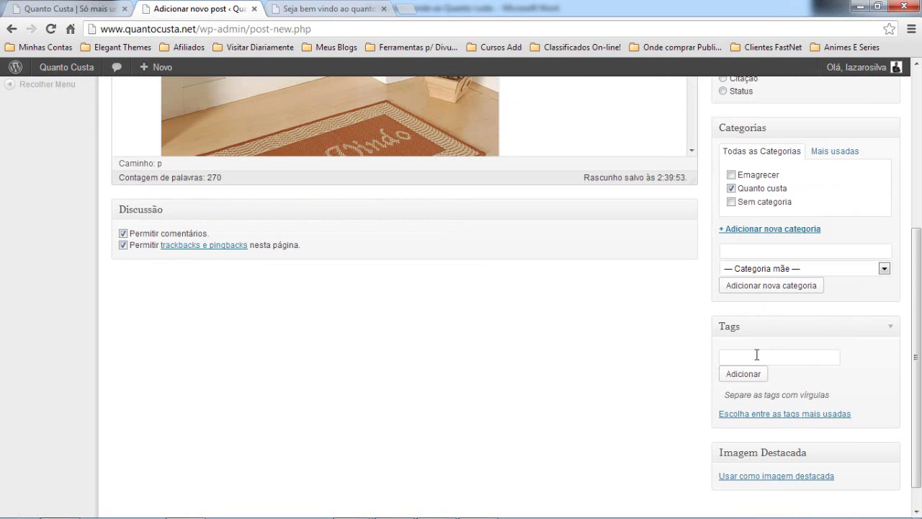
scroll(545, 344, up, 3)
scroll(840, 384, down, 3)
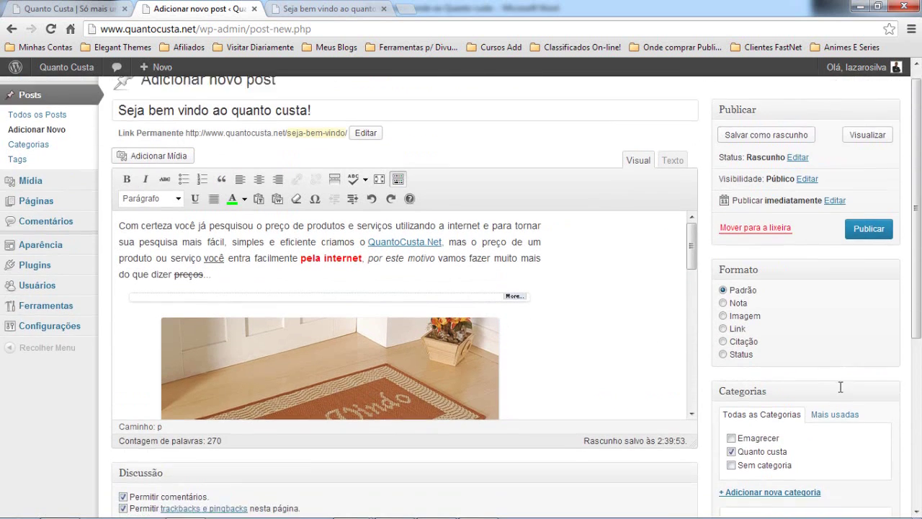
Step: Put the cursor in the Tags field, ready to enter tags
click(803, 371)
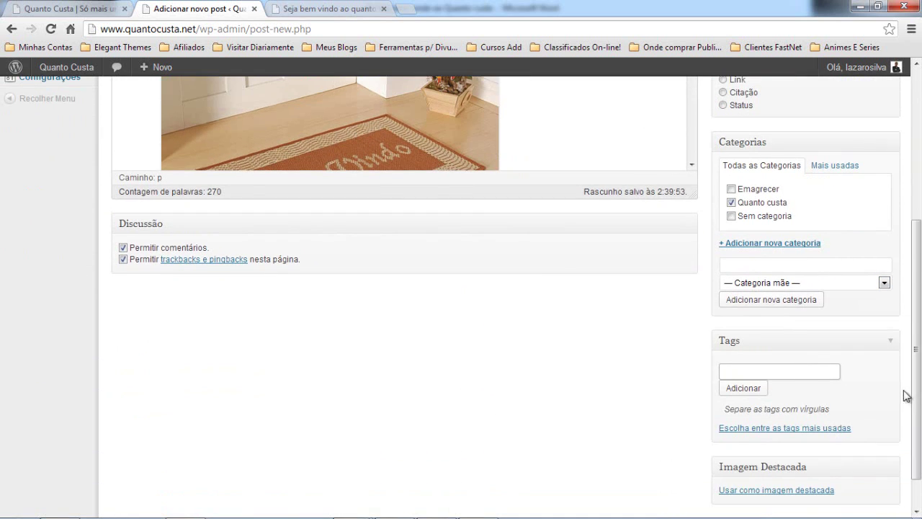
scroll(920, 371, up, 2)
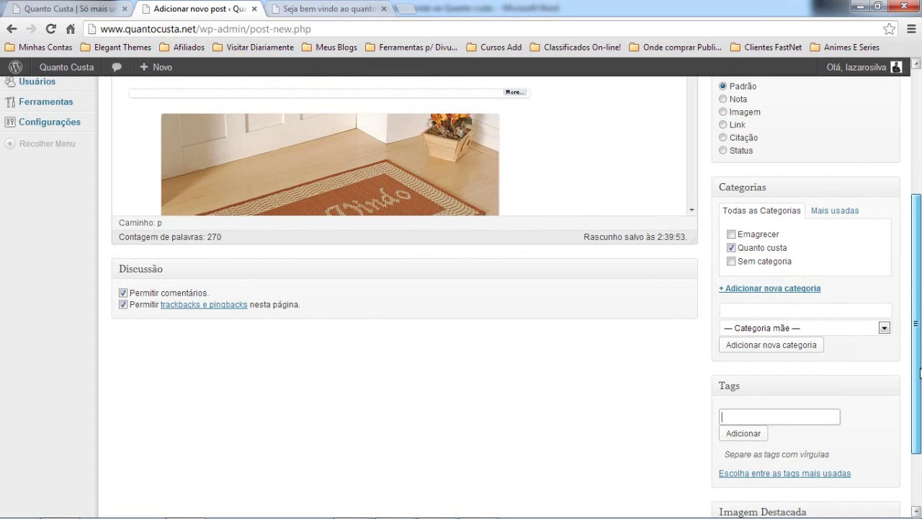
scroll(920, 371, up, 2)
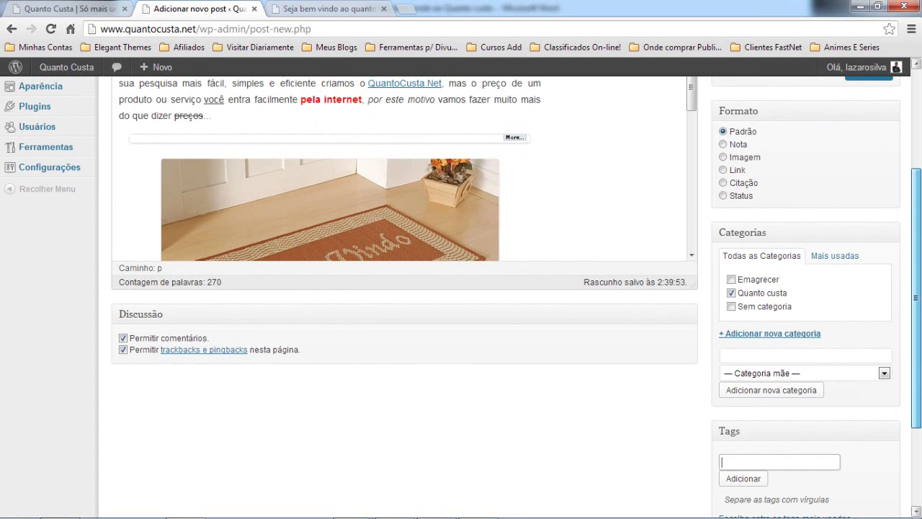
scroll(920, 371, up, 2)
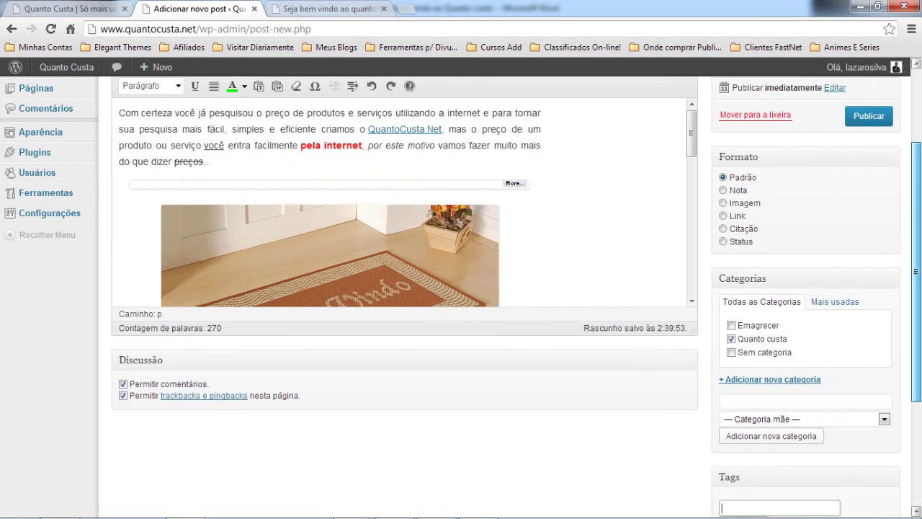
scroll(917, 272, up, 4)
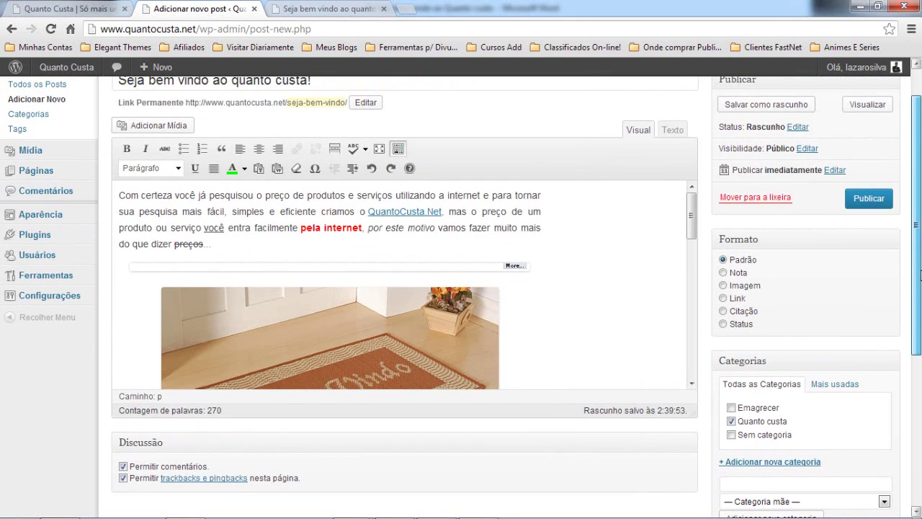
scroll(920, 274, up, 1)
scroll(920, 273, down, 3)
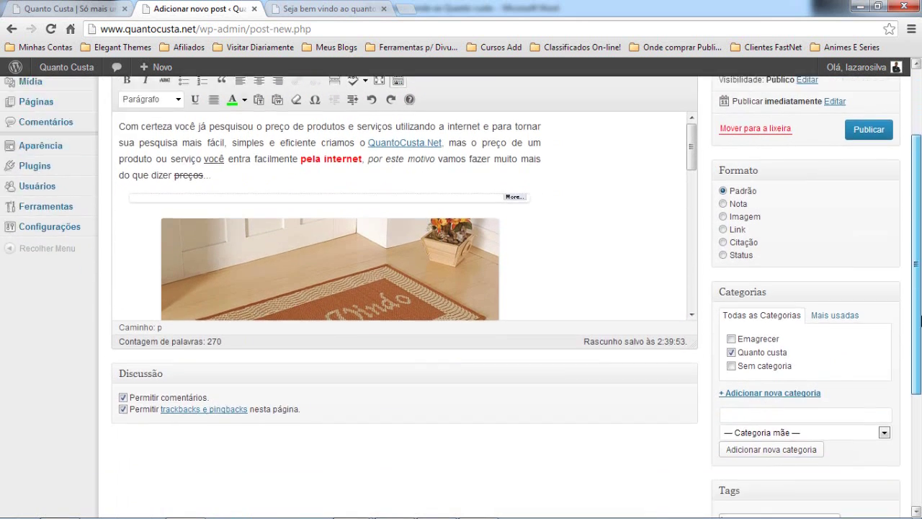
Step: Type the tags 'seja bem vindo' and 'quanto custa' into the Tags box
text(s)
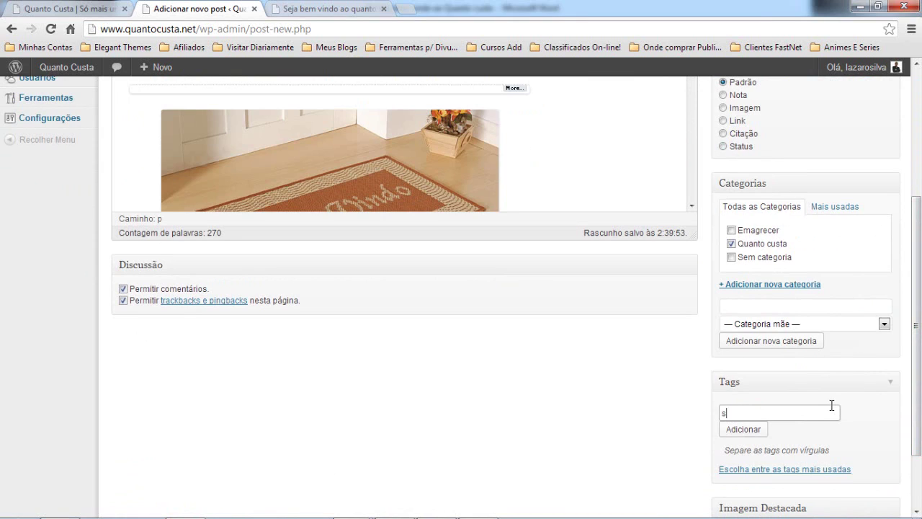
text(eja bem vindo,)
scroll(479, 288, up, 5)
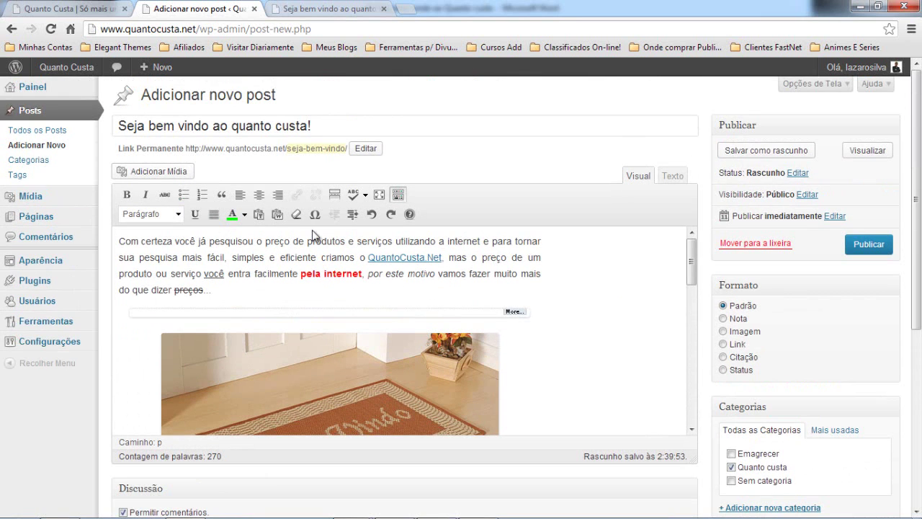
scroll(770, 269, down, 1)
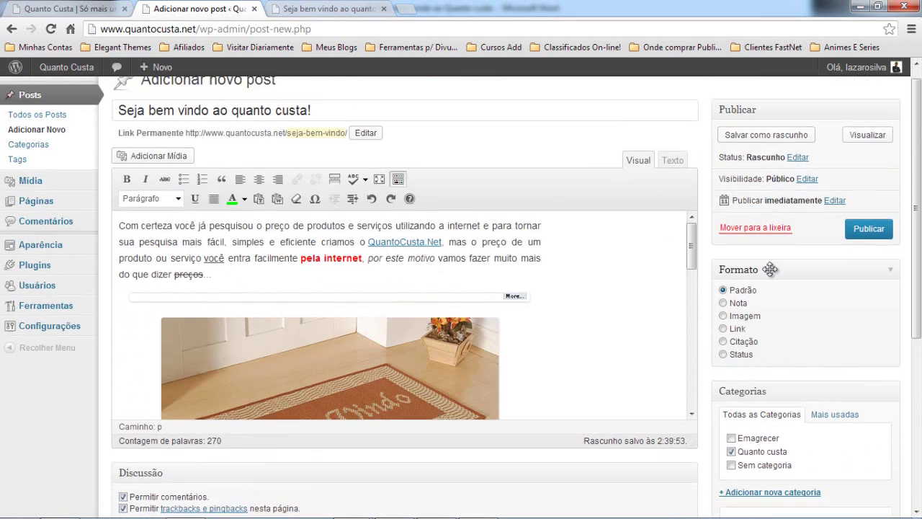
scroll(770, 268, down, 3)
text(quan)
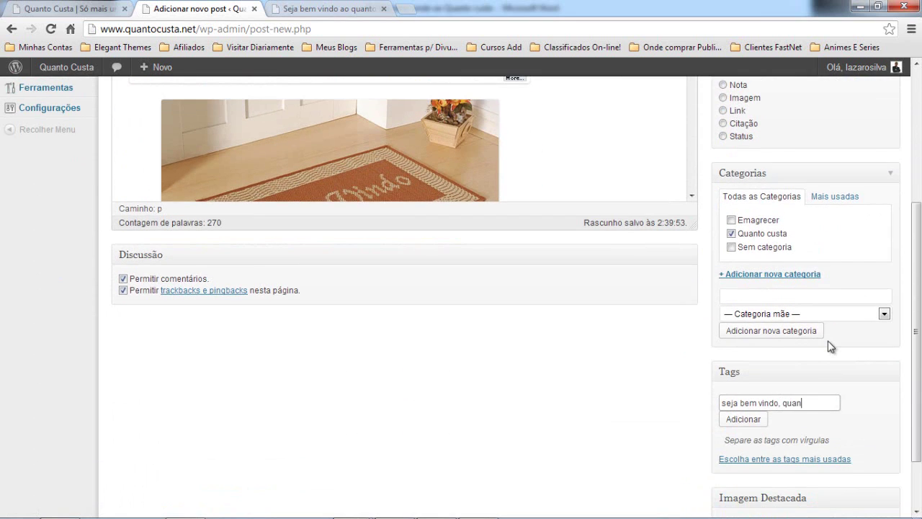
text(to custa,)
scroll(478, 358, up, 3)
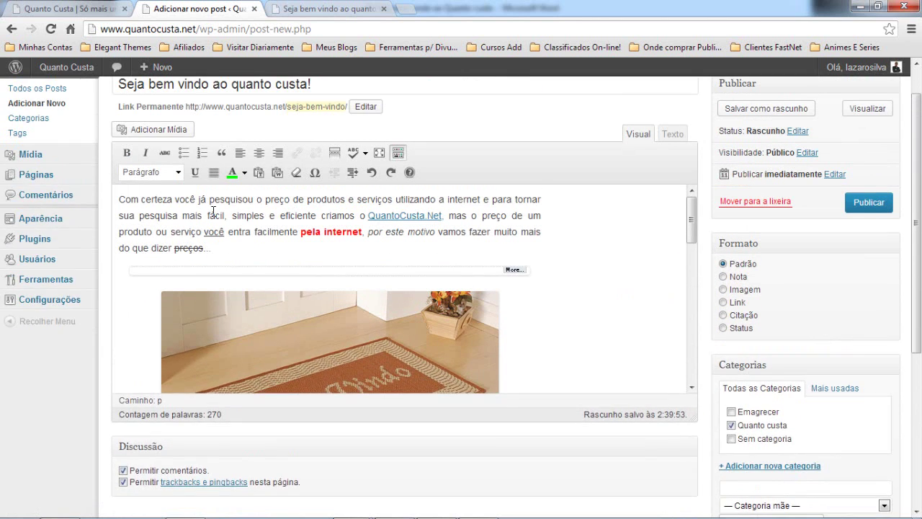
scroll(325, 289, down, 5)
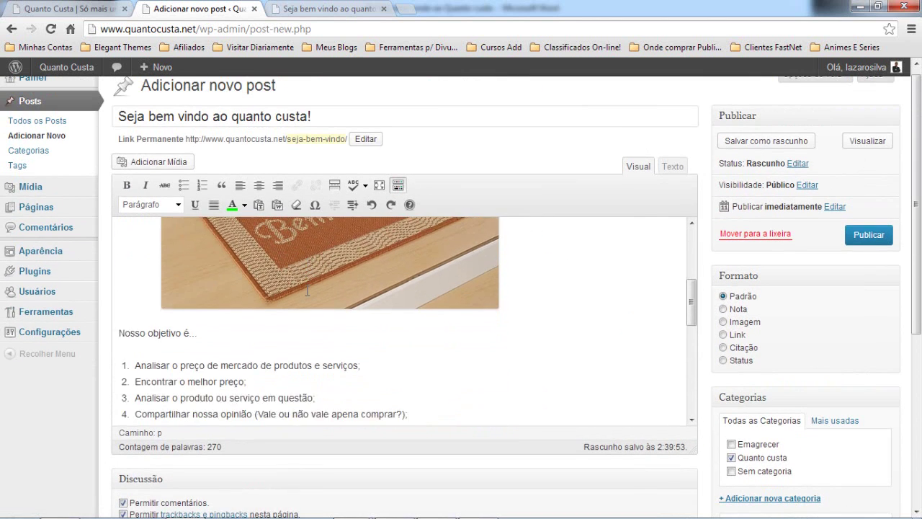
scroll(305, 291, down, 4)
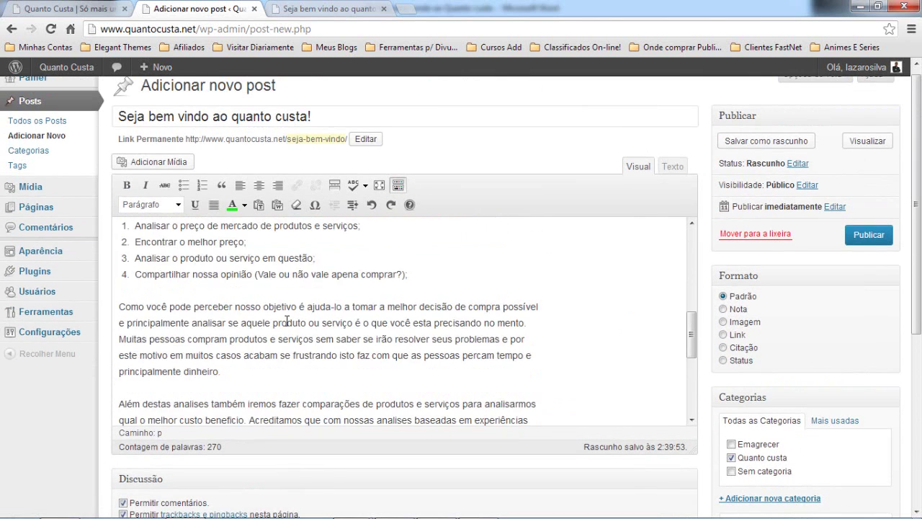
scroll(361, 266, down, 1)
Step: Add 'compra' as a third tag entry, then return to the post text
drag(360, 274, 377, 274)
scroll(865, 400, down, 3)
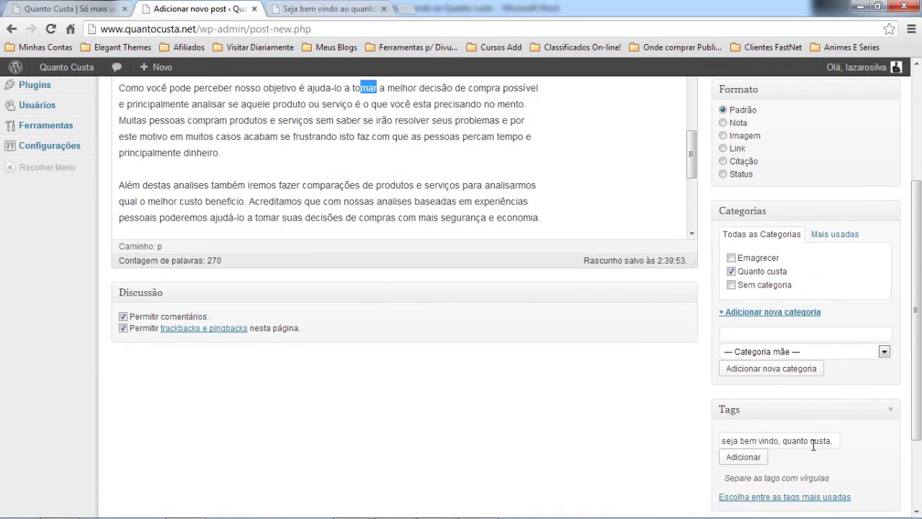
click(834, 440)
text(comprar)
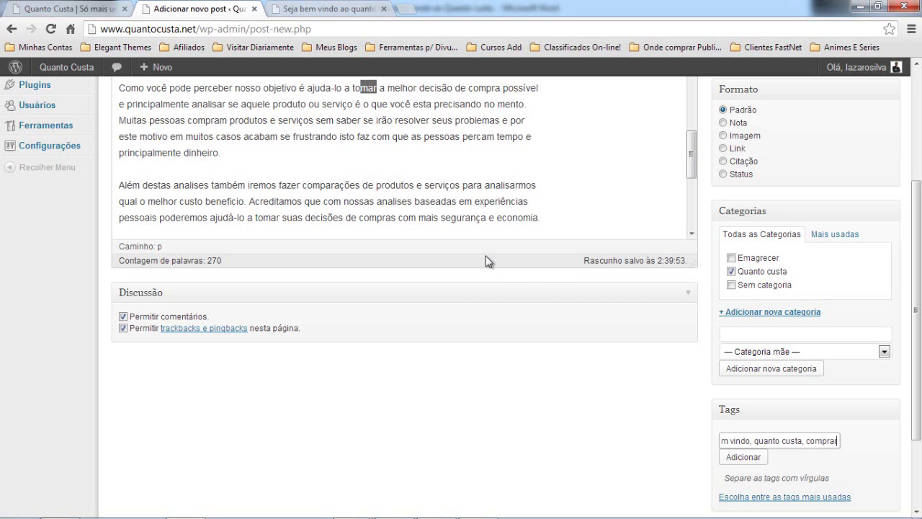
click(528, 217)
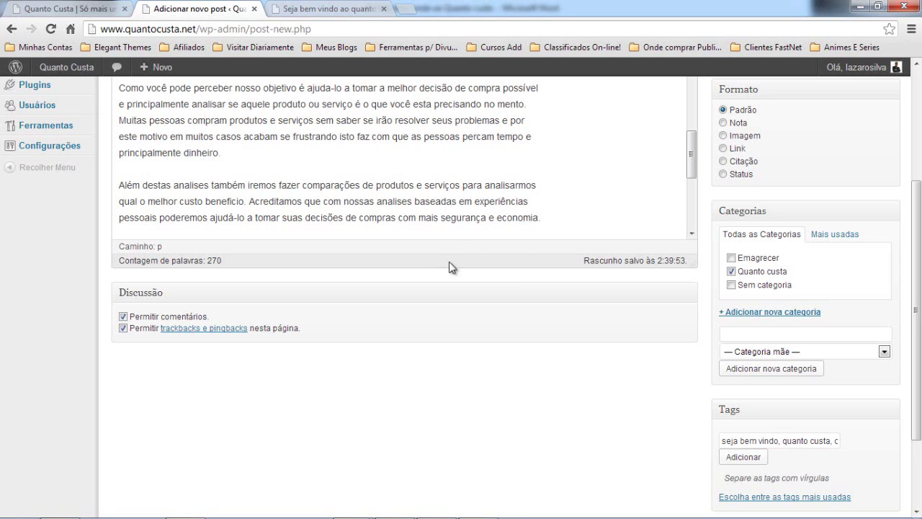
click(478, 506)
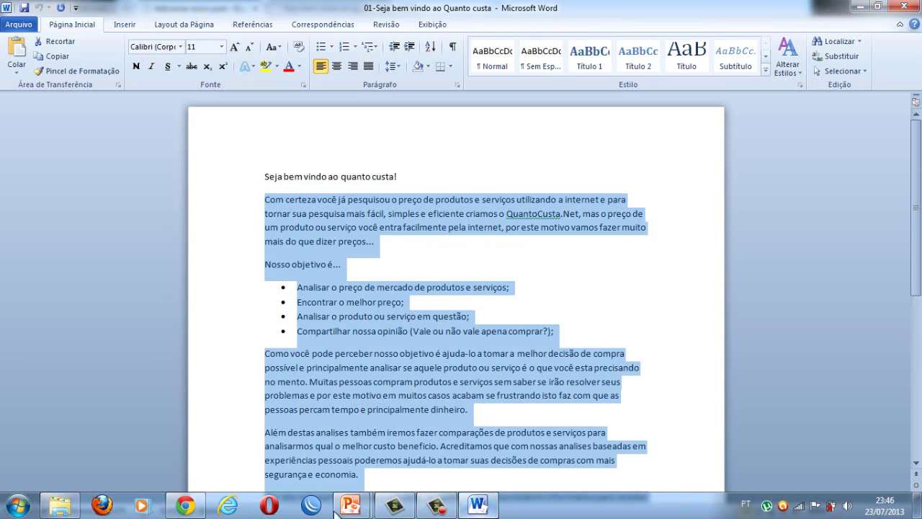
click(60, 506)
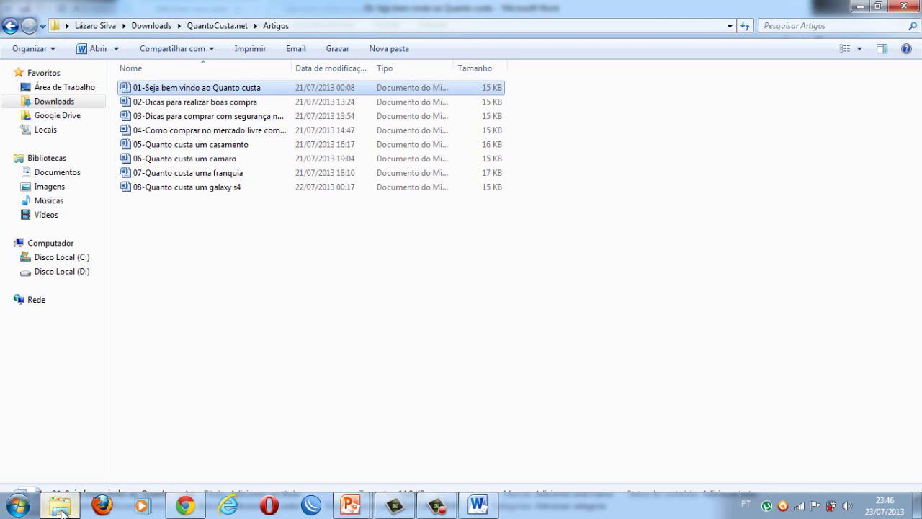
click(212, 189)
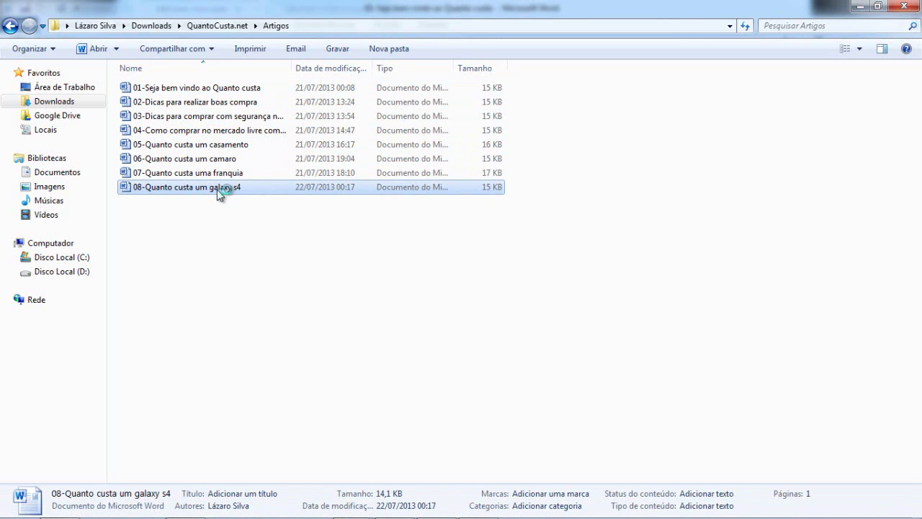
click(861, 7)
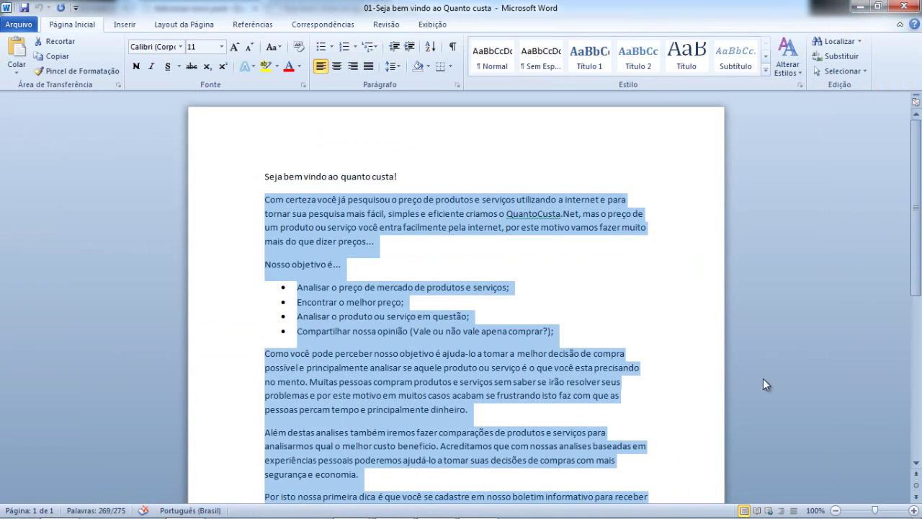
Step: Attach the tags seja bem vindo, quanto custa and comprar to the post
click(194, 508)
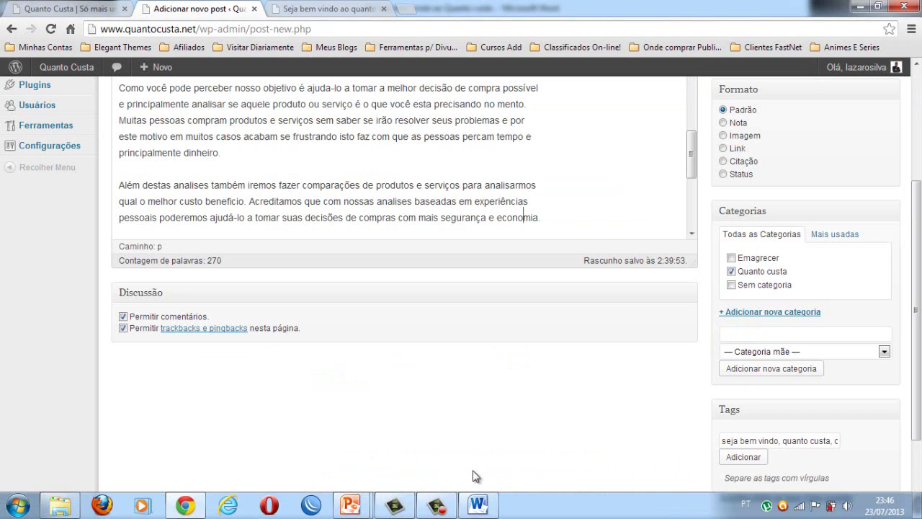
click(777, 443)
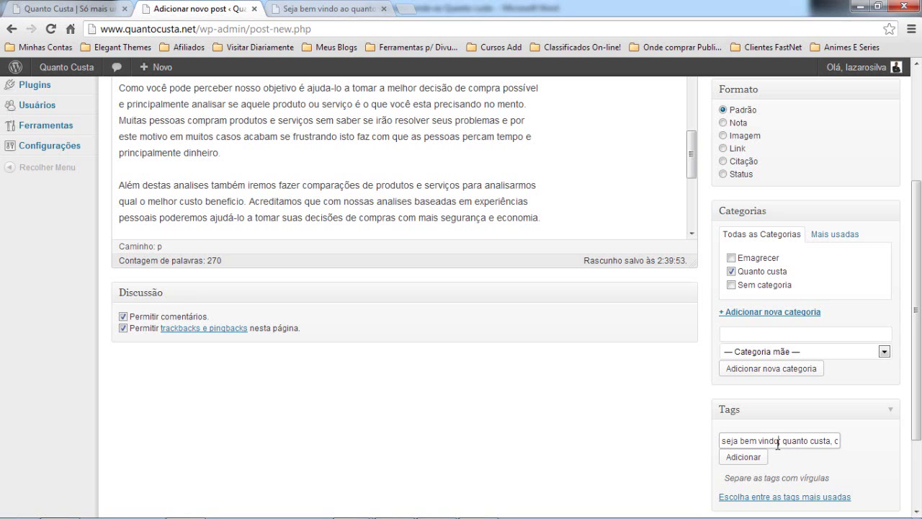
click(743, 458)
scroll(766, 494, down, 3)
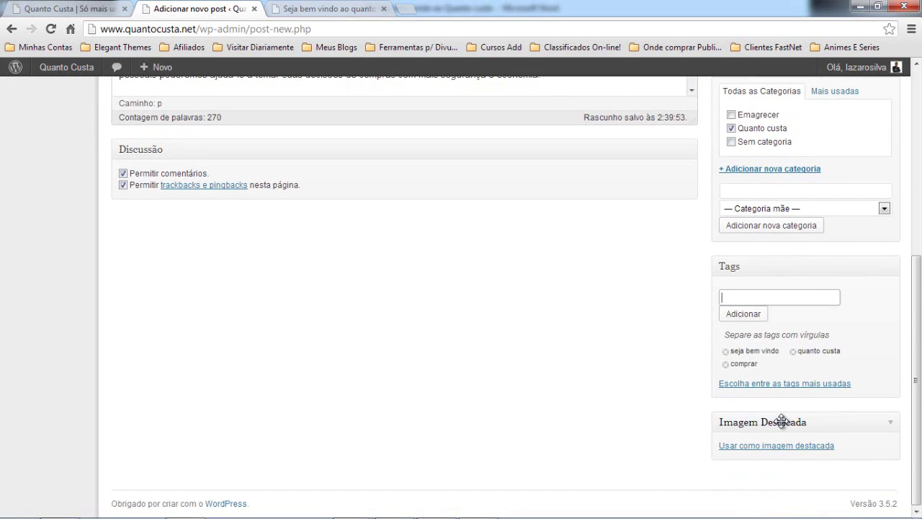
scroll(792, 417, up, 5)
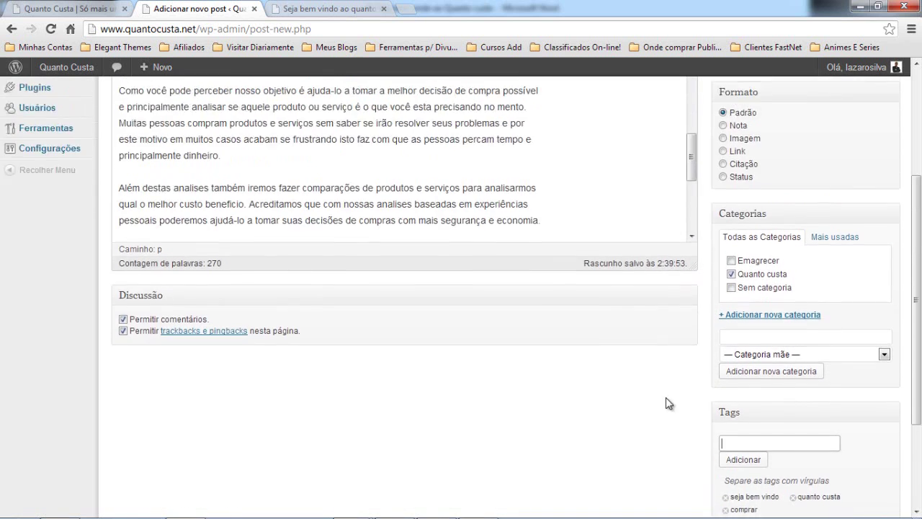
scroll(351, 336, up, 2)
scroll(334, 304, down, 1)
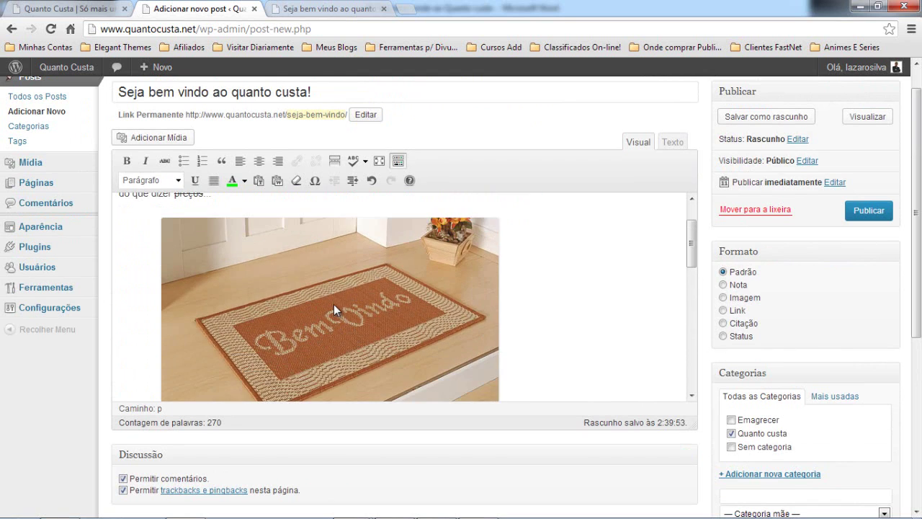
click(333, 304)
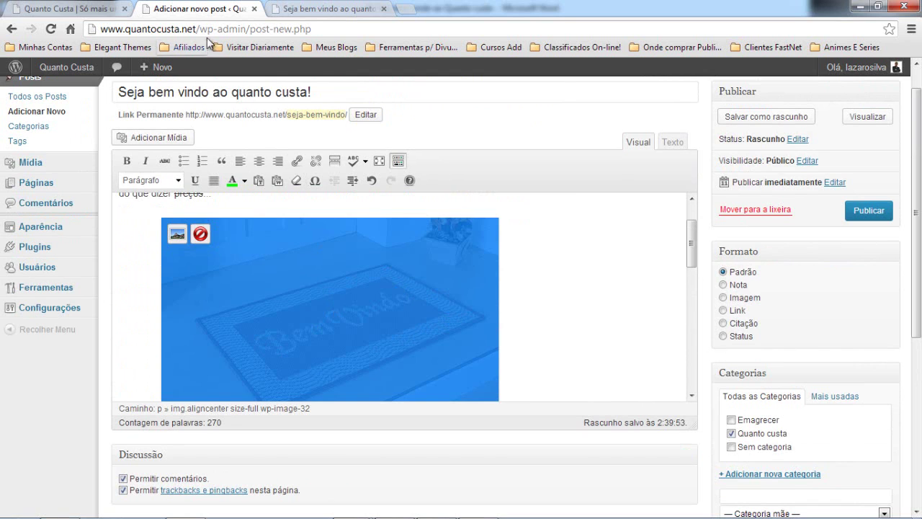
click(66, 9)
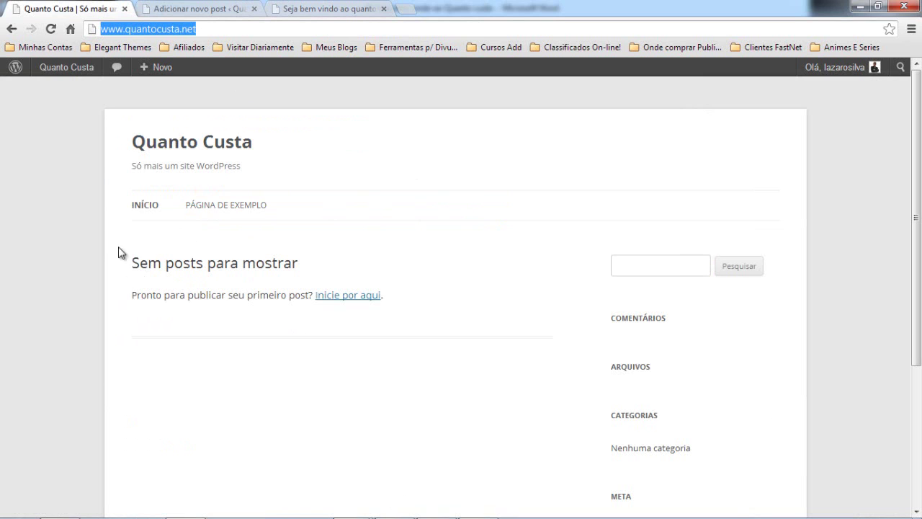
click(200, 9)
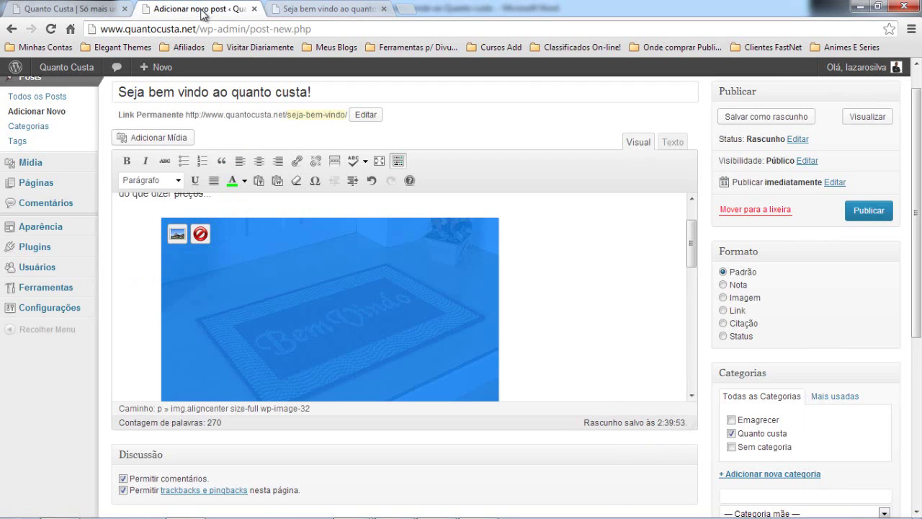
scroll(850, 443, down, 5)
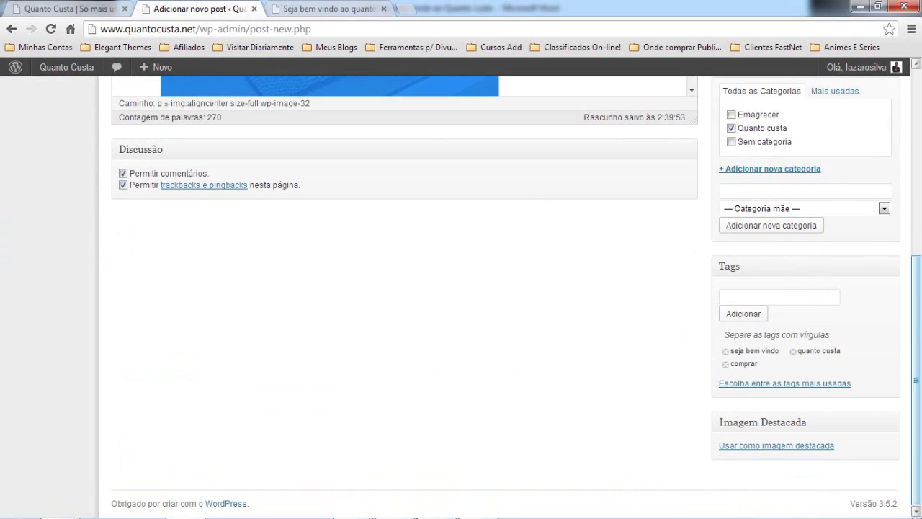
click(808, 445)
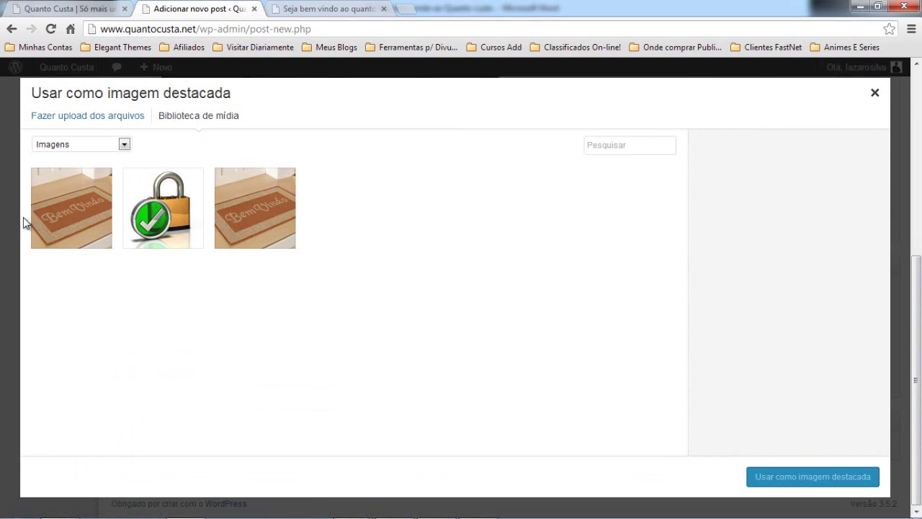
click(68, 218)
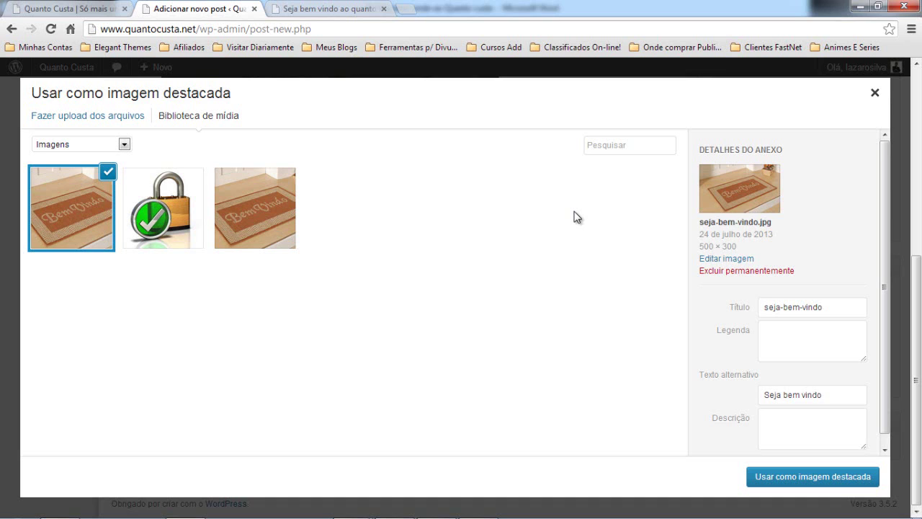
click(129, 12)
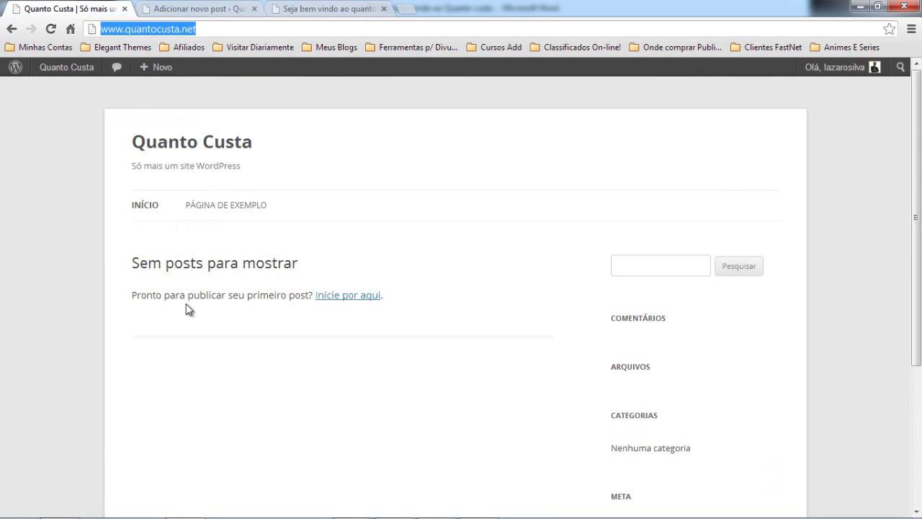
click(194, 8)
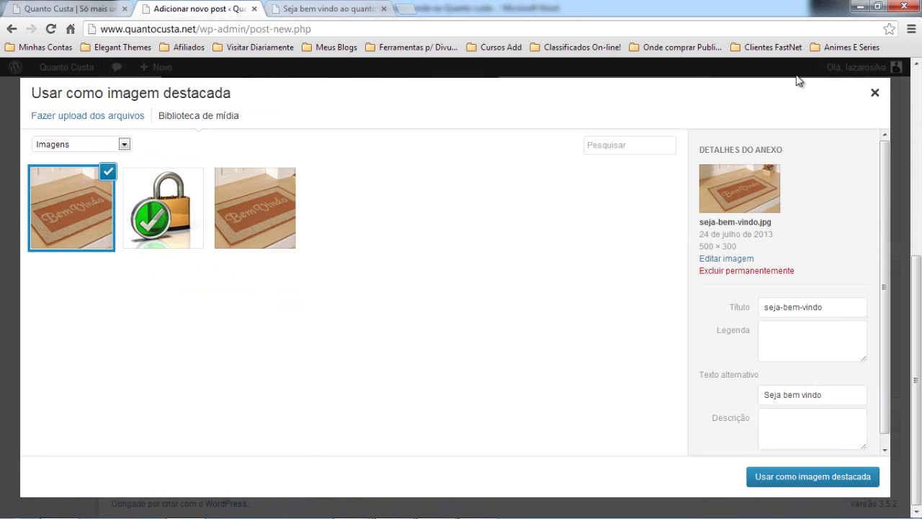
click(874, 92)
scroll(437, 335, up, 3)
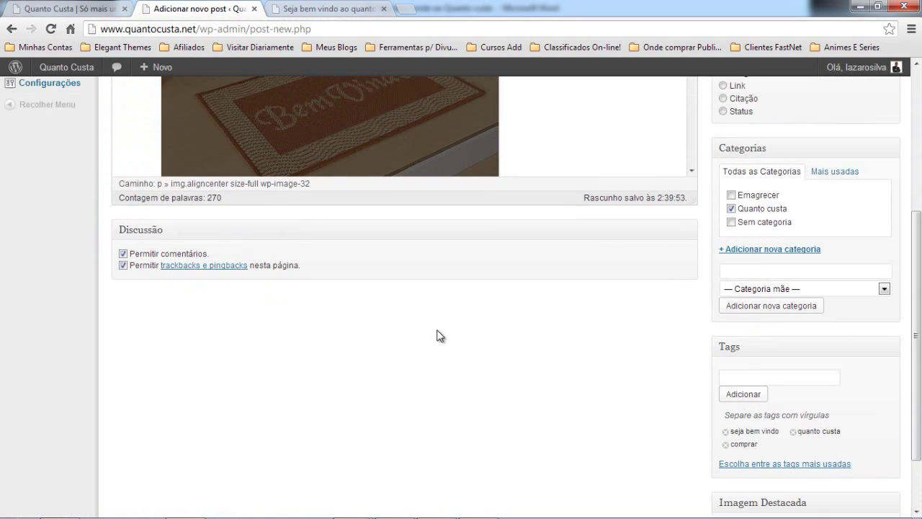
scroll(416, 283, up, 2)
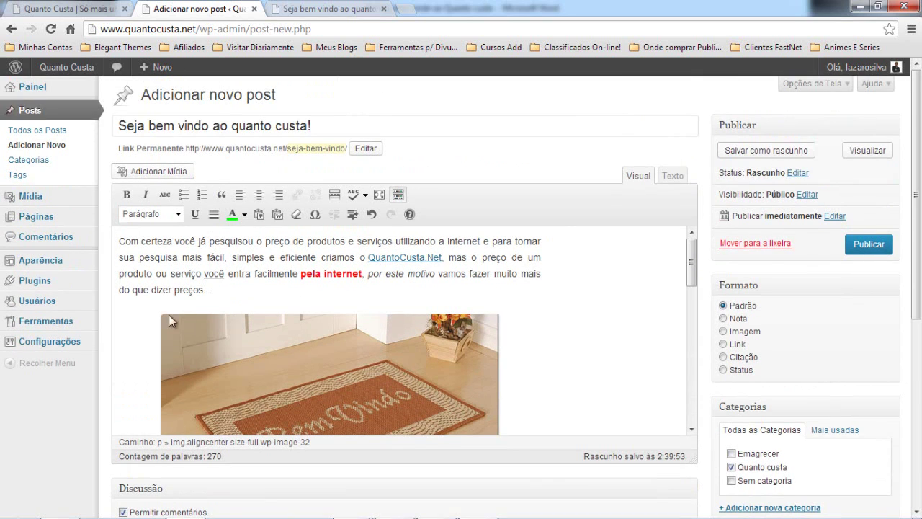
click(6, 8)
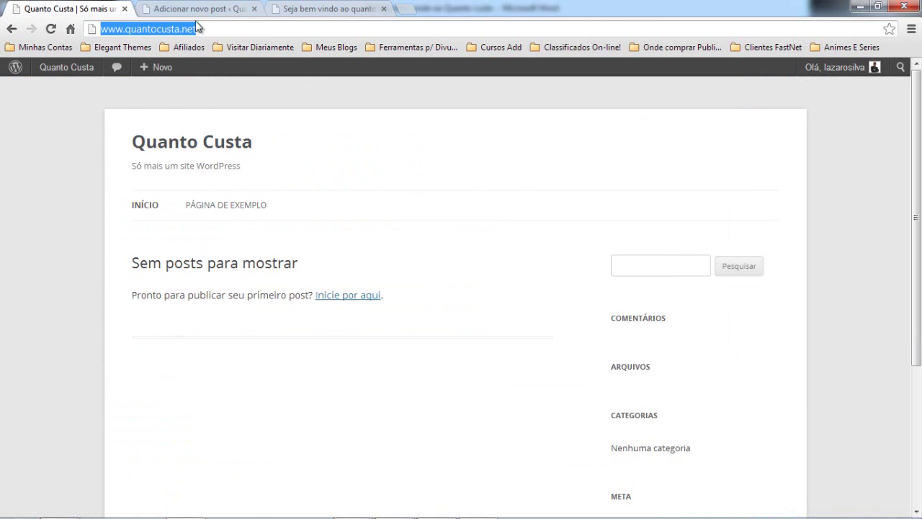
click(177, 8)
scroll(412, 396, down, 2)
scroll(413, 400, down, 1)
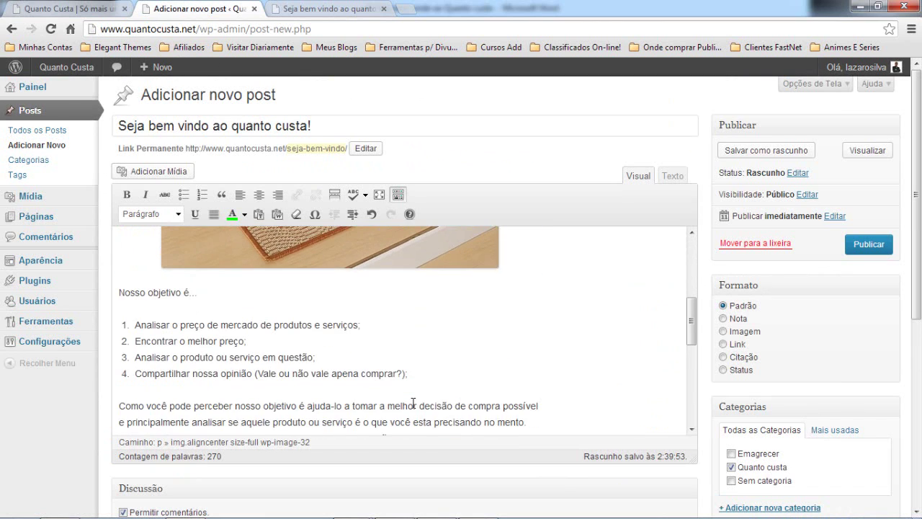
scroll(404, 382, up, 2)
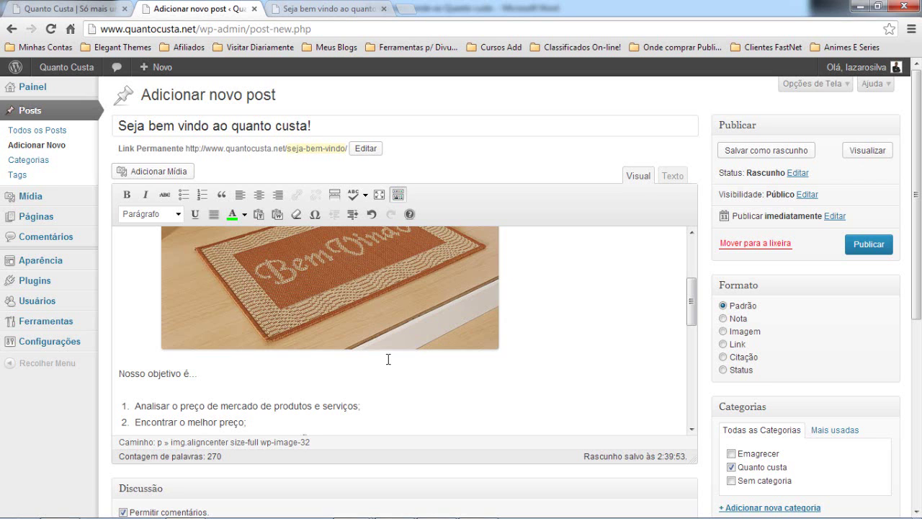
scroll(760, 346, down, 3)
scroll(746, 354, down, 1)
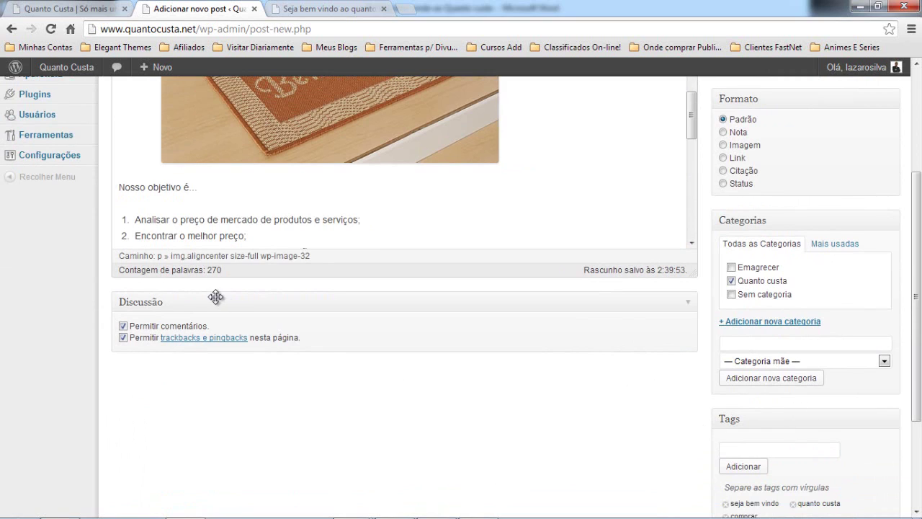
click(123, 327)
click(123, 338)
click(124, 338)
Step: Publish the welcome post and switch to the site's front page
scroll(699, 423, down, 2)
scroll(521, 497, down, 1)
scroll(392, 466, up, 5)
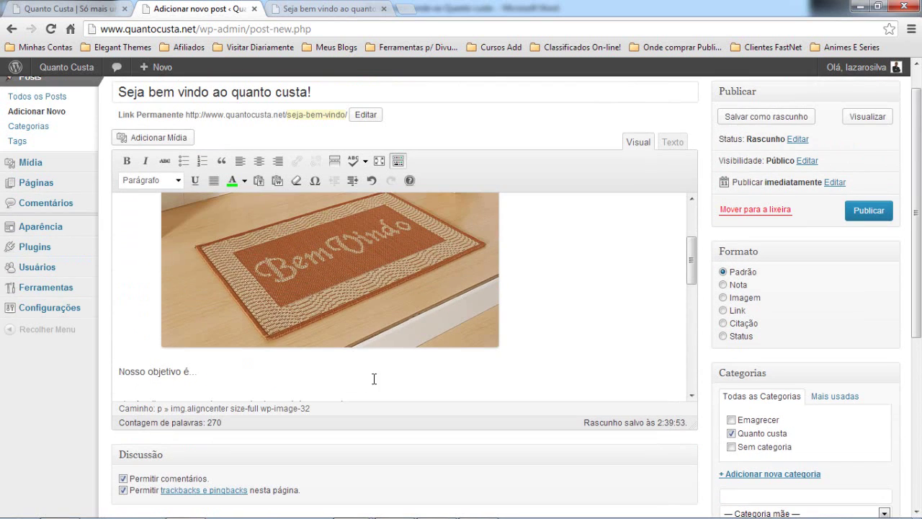
scroll(287, 366, up, 3)
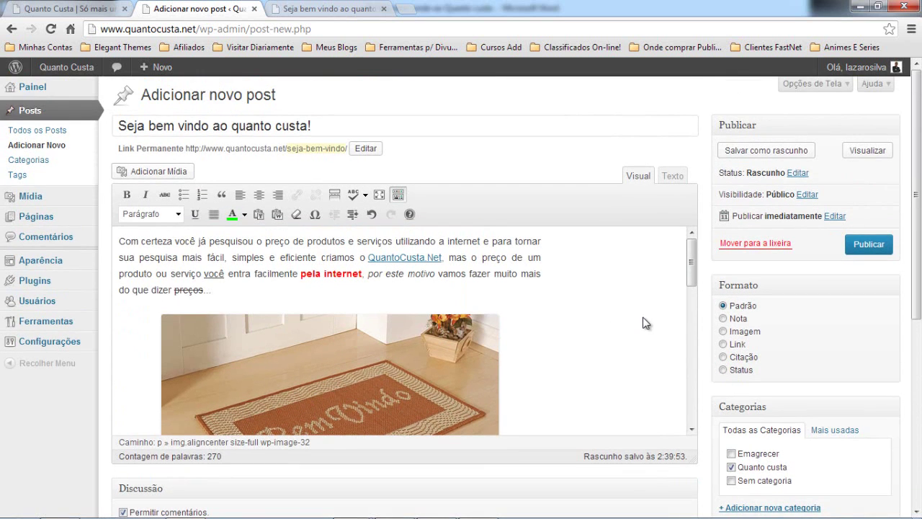
scroll(645, 323, down, 1)
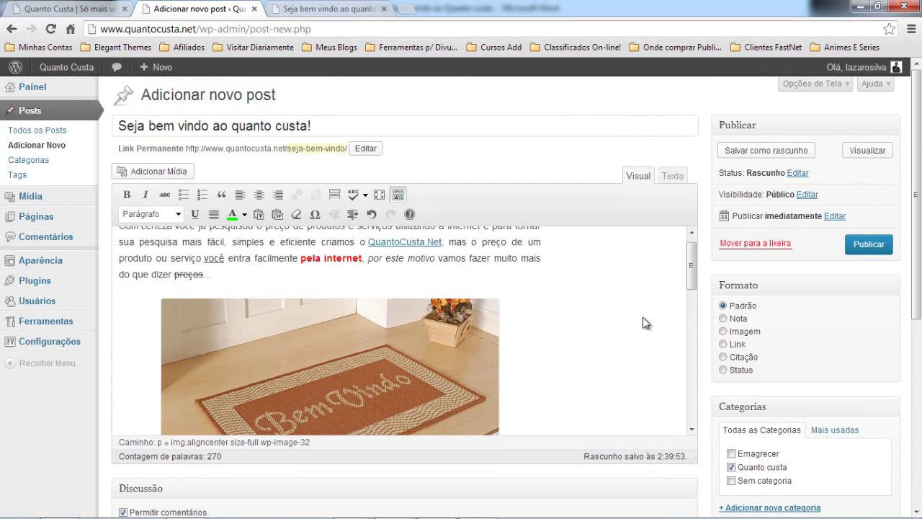
click(871, 245)
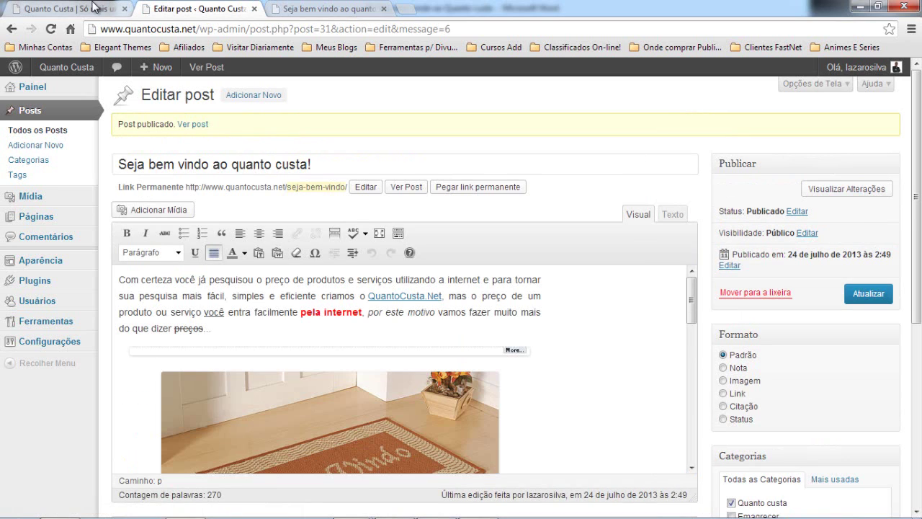
click(94, 8)
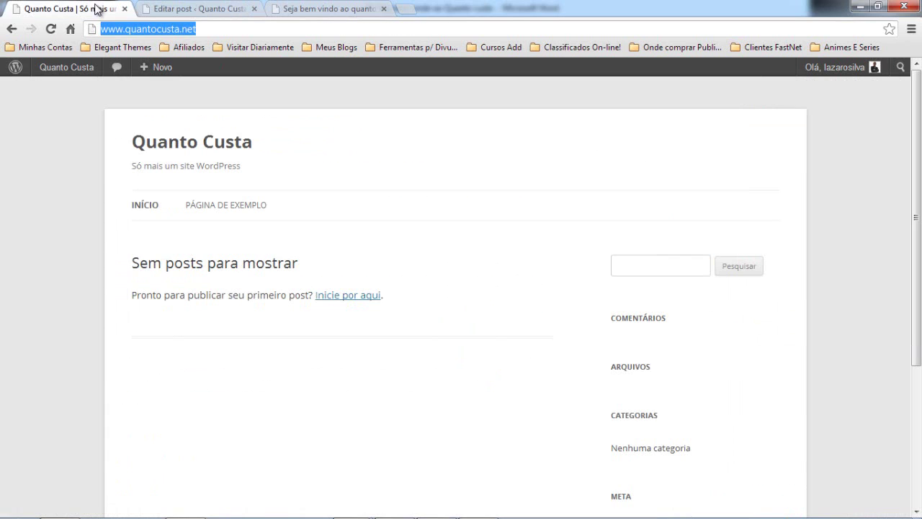
Step: Reload the front page to check the published post, then go back to the editor
click(167, 29)
click(218, 30)
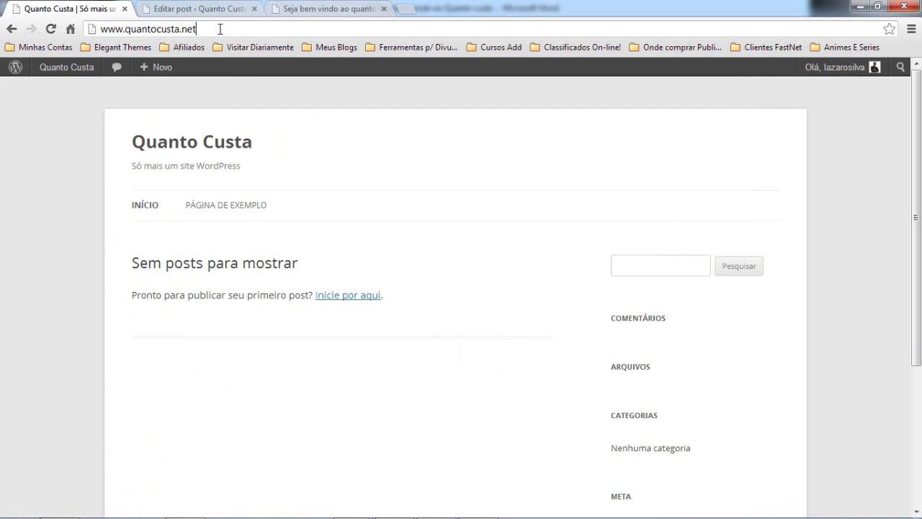
click(52, 30)
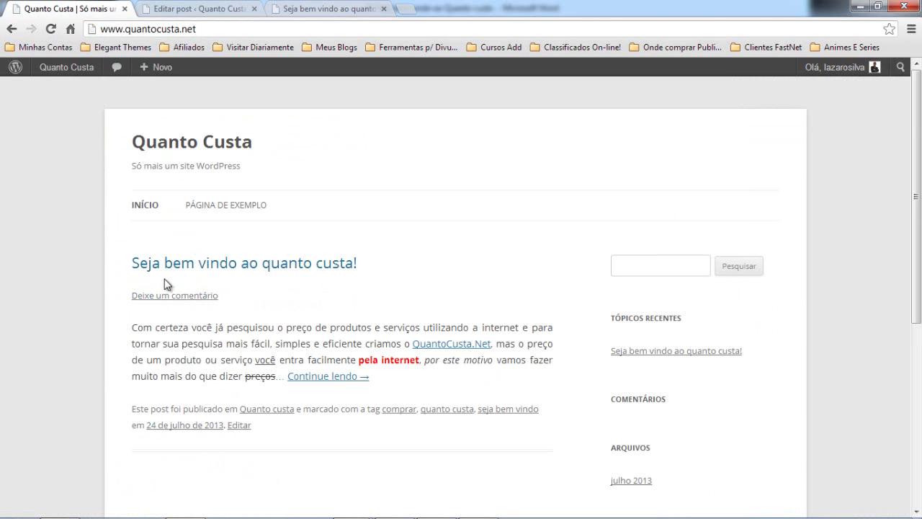
scroll(180, 339, down, 5)
scroll(167, 384, up, 6)
scroll(313, 343, down, 2)
scroll(358, 377, up, 2)
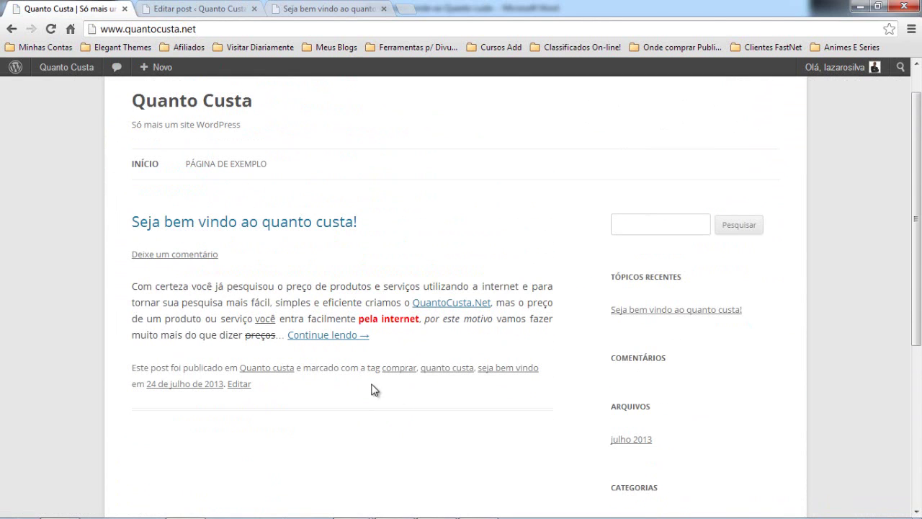
click(211, 8)
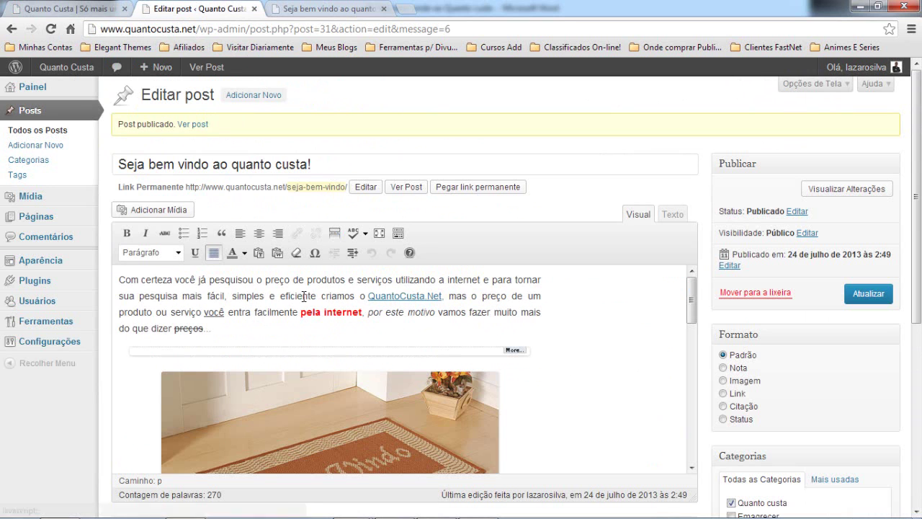
click(49, 8)
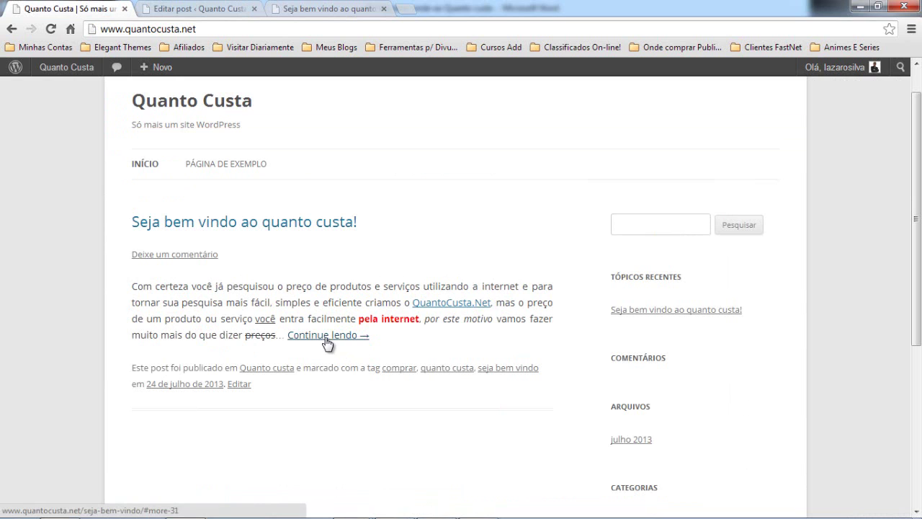
click(192, 12)
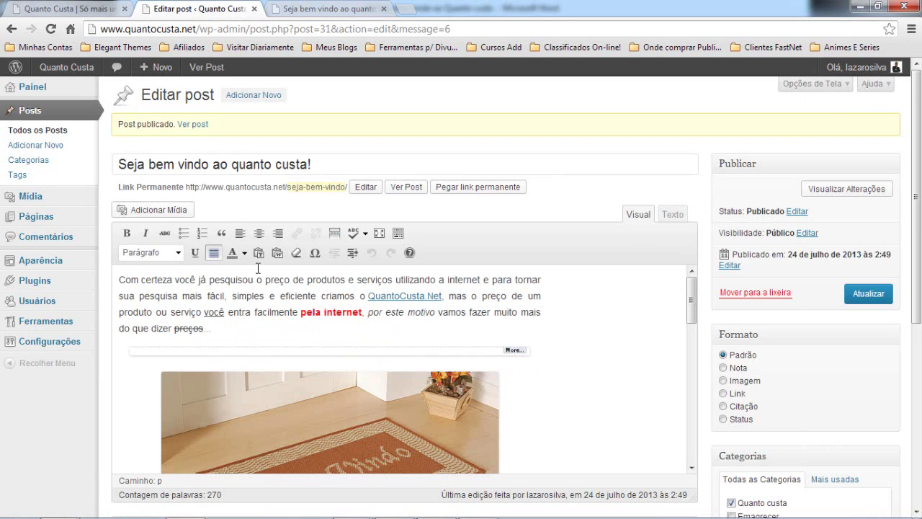
Step: Delete the read-more break, update the post, and reload the home page to confirm the full text
click(514, 351)
key(Delete)
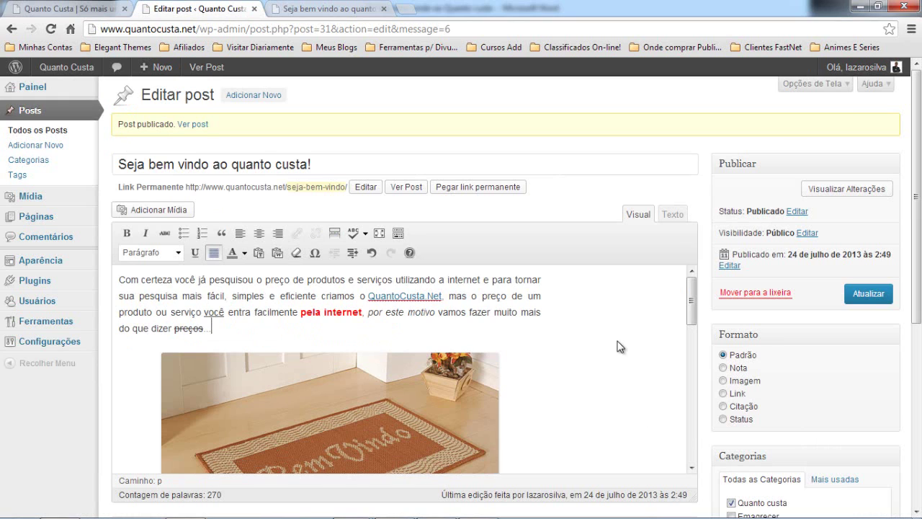
click(852, 301)
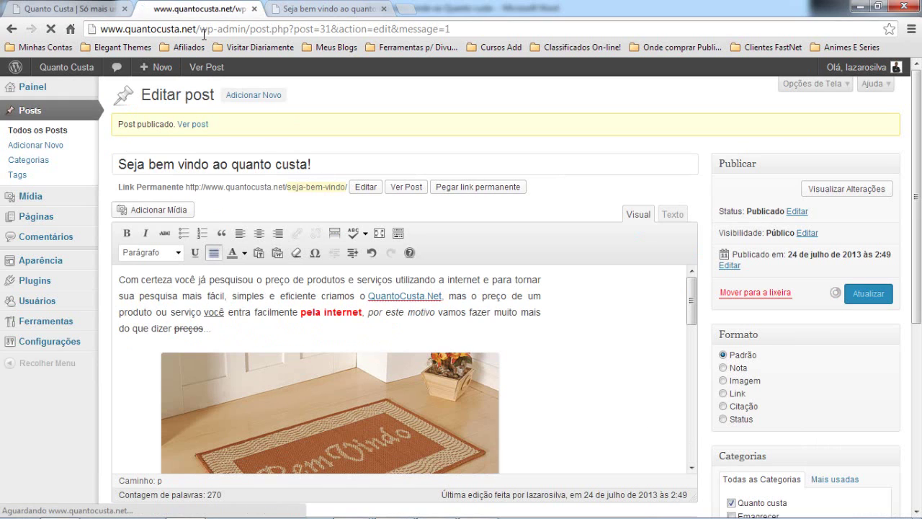
click(89, 13)
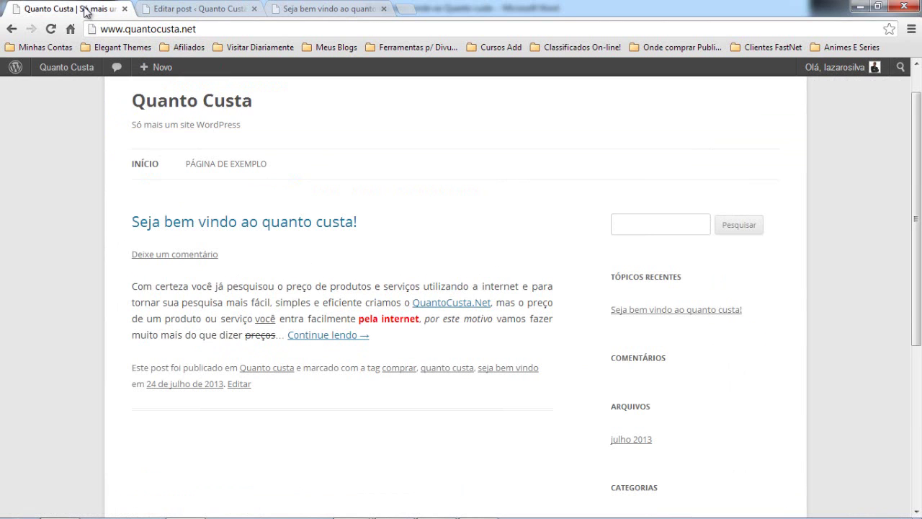
click(49, 70)
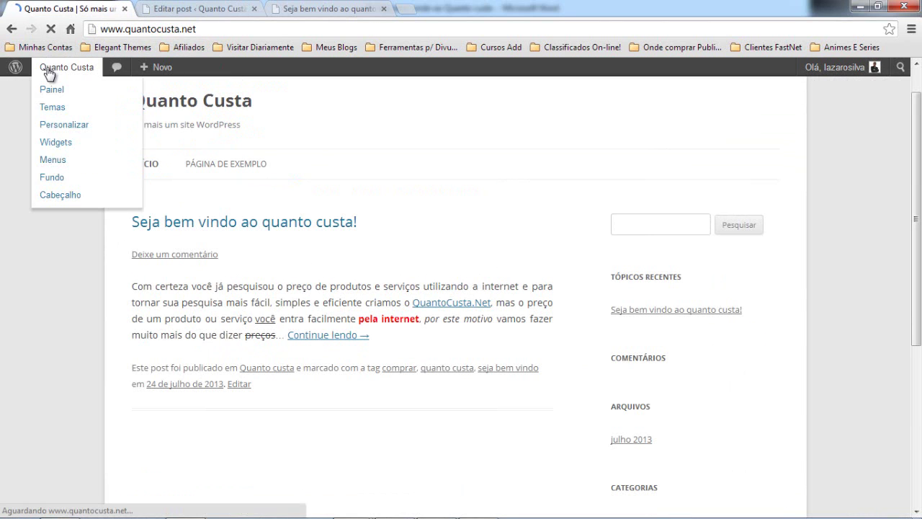
scroll(19, 381, down, 4)
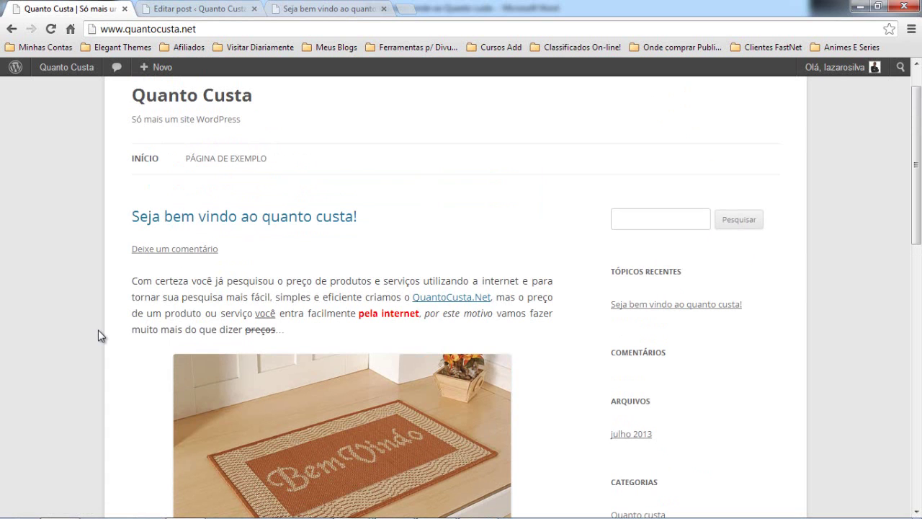
scroll(98, 330, down, 10)
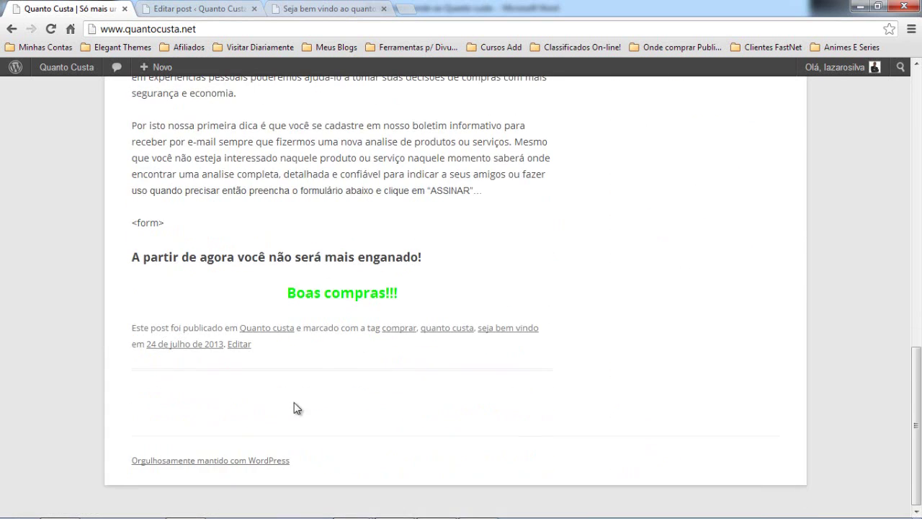
scroll(294, 396, up, 5)
scroll(294, 335, up, 3)
key(ctrl+Tab)
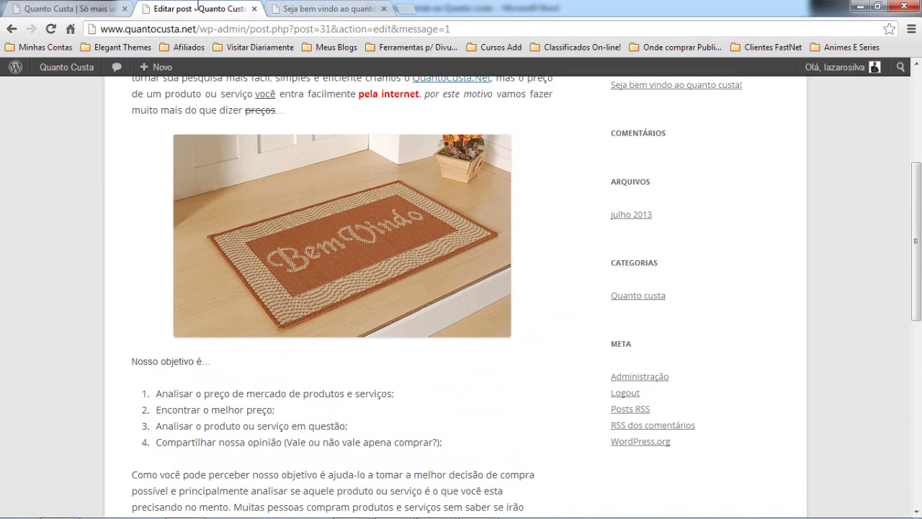
Step: Reinsert the read-more break after 'preços…' and update the post
click(257, 328)
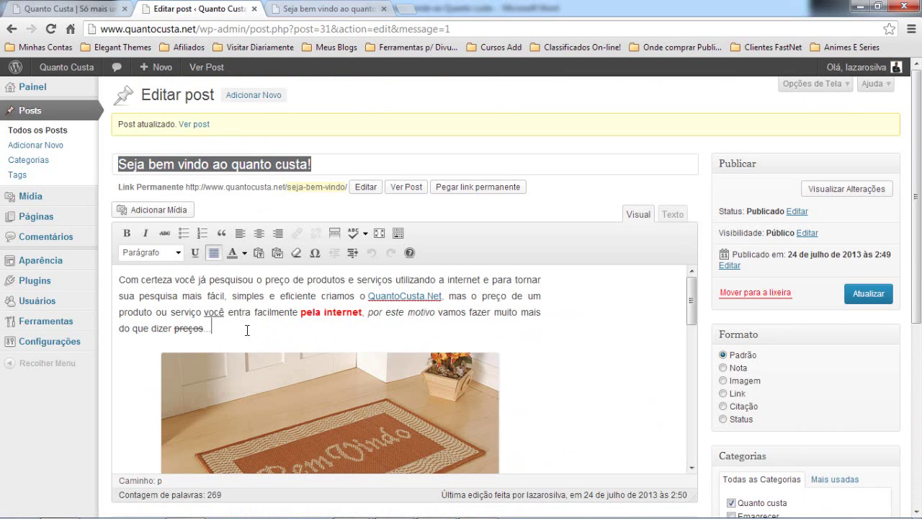
click(336, 234)
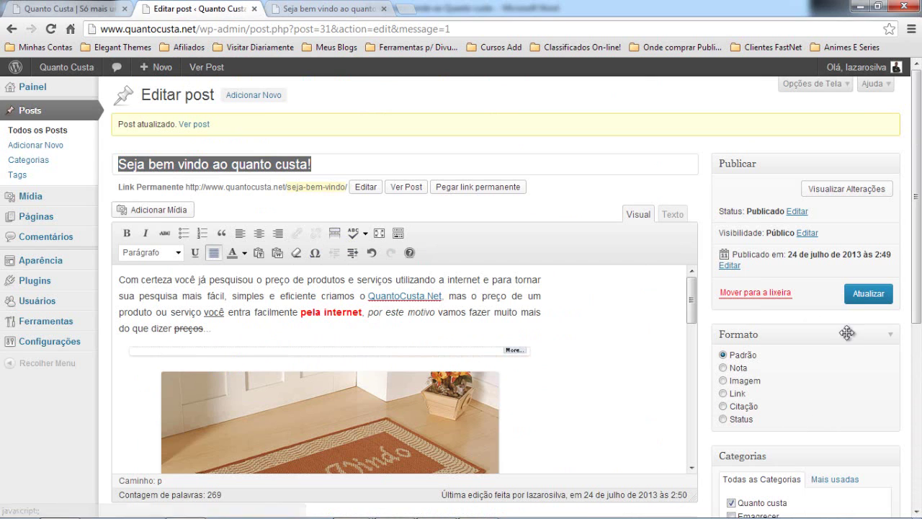
click(871, 294)
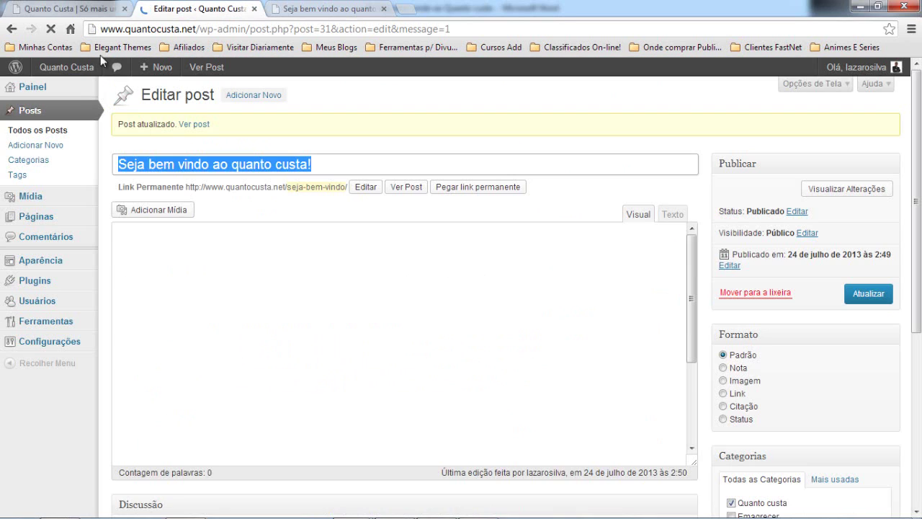
Step: Reload the live home page and test the 'Continue lendo' link on the excerpt
click(93, 9)
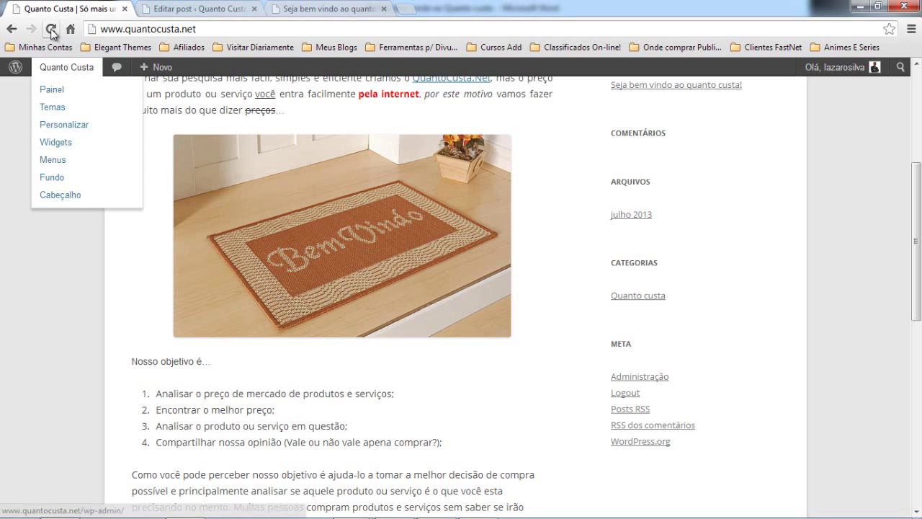
click(56, 69)
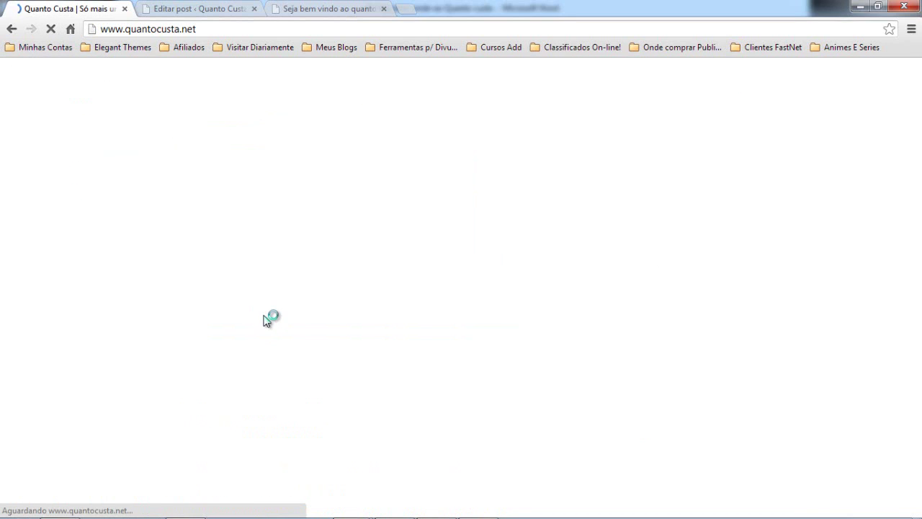
scroll(338, 303, up, 3)
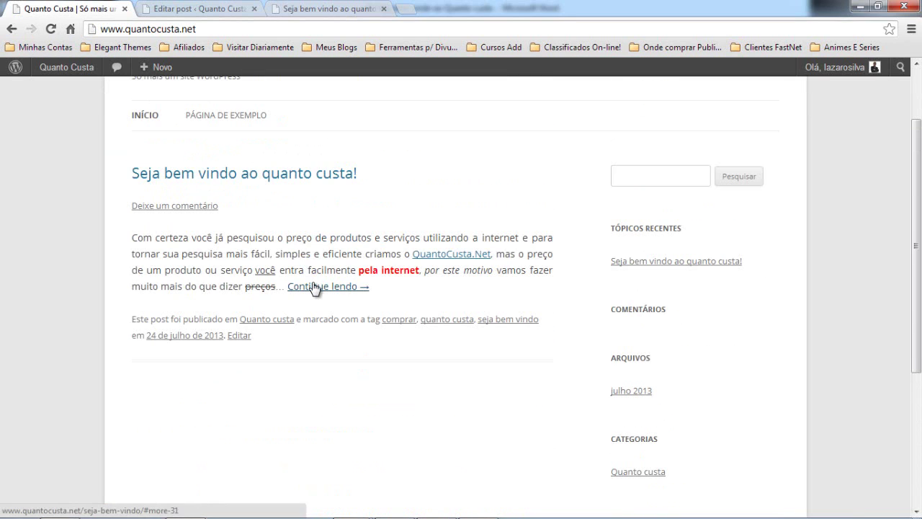
click(314, 286)
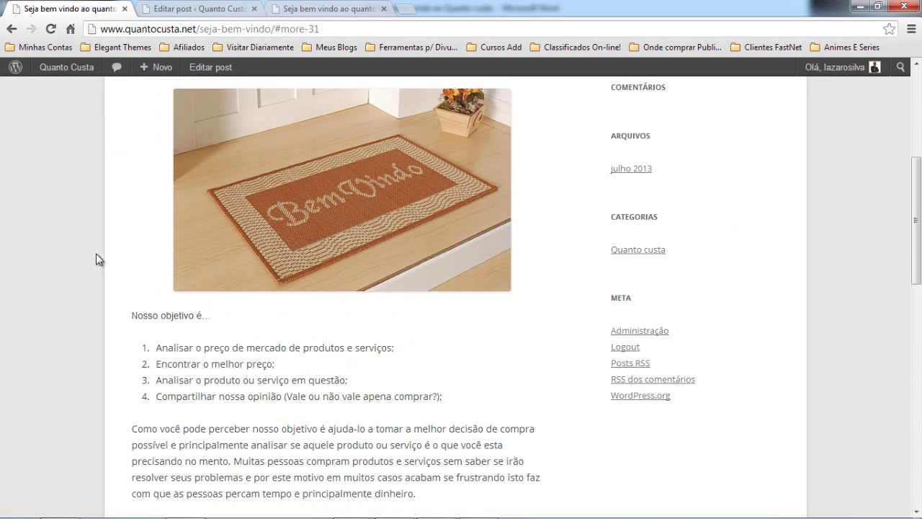
scroll(204, 362, down, 8)
scroll(243, 380, up, 8)
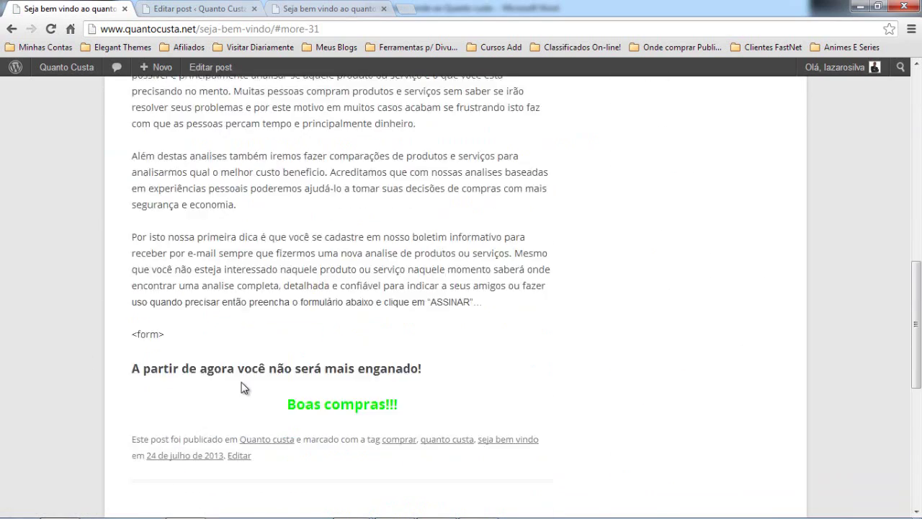
scroll(242, 388, up, 5)
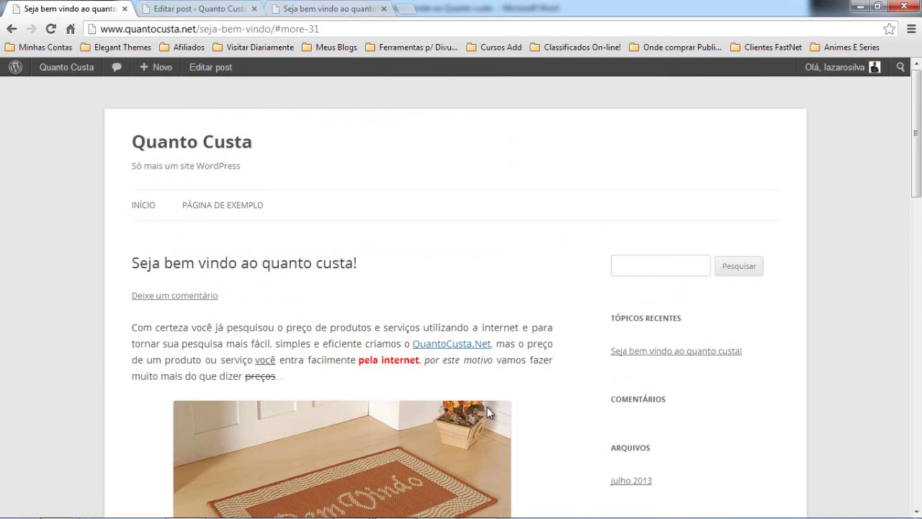
scroll(326, 365, down, 2)
scroll(267, 159, up, 2)
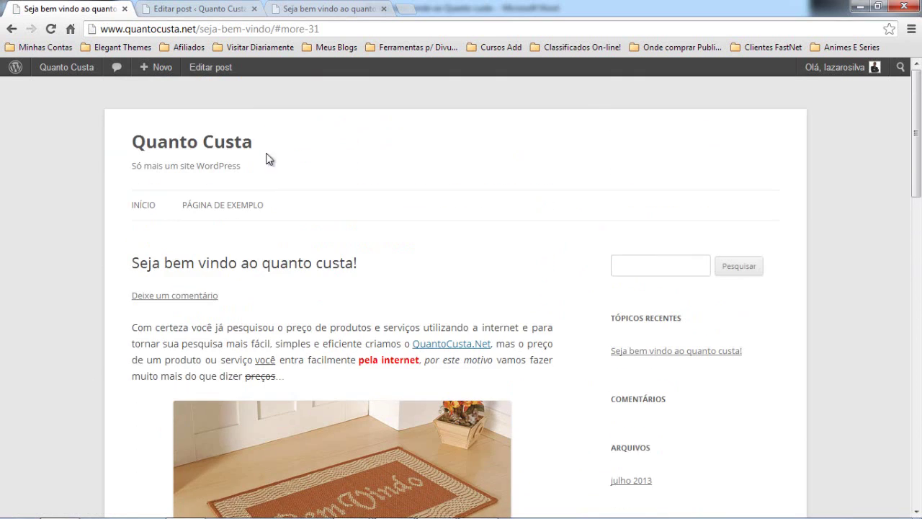
click(442, 349)
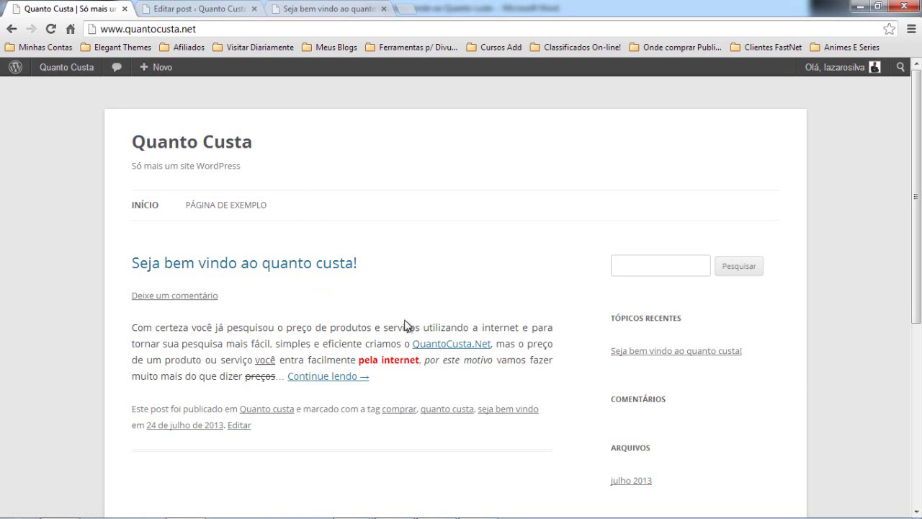
Step: Open the full post and check the intro wording, including the italic 'por este'
click(342, 380)
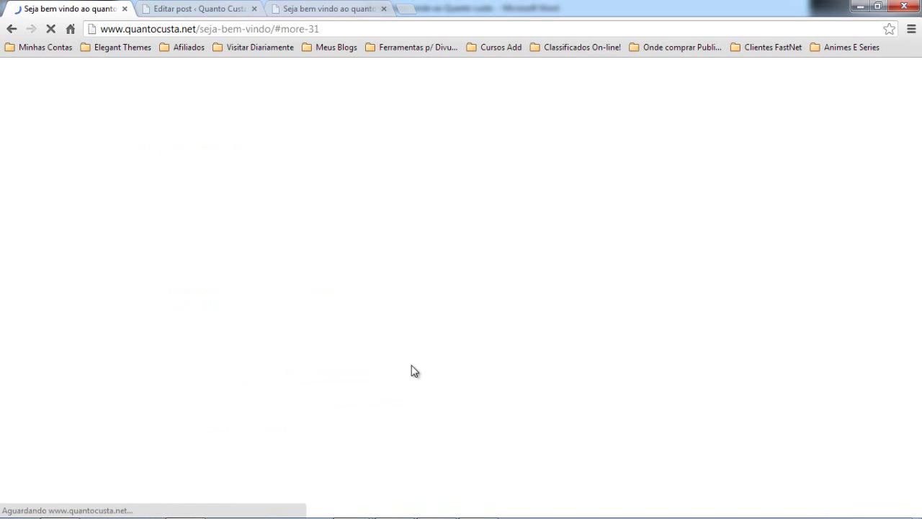
scroll(407, 368, up, 7)
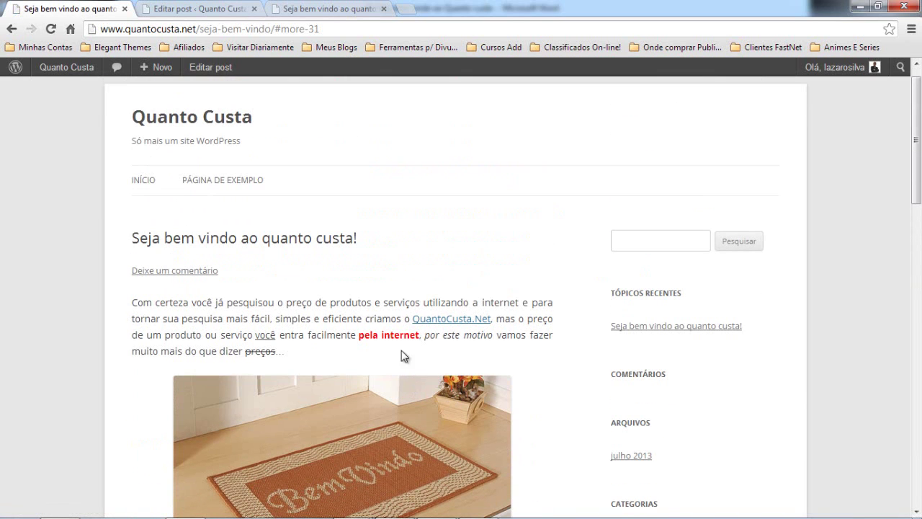
double_click(365, 334)
click(462, 332)
drag(427, 337, 460, 335)
click(175, 9)
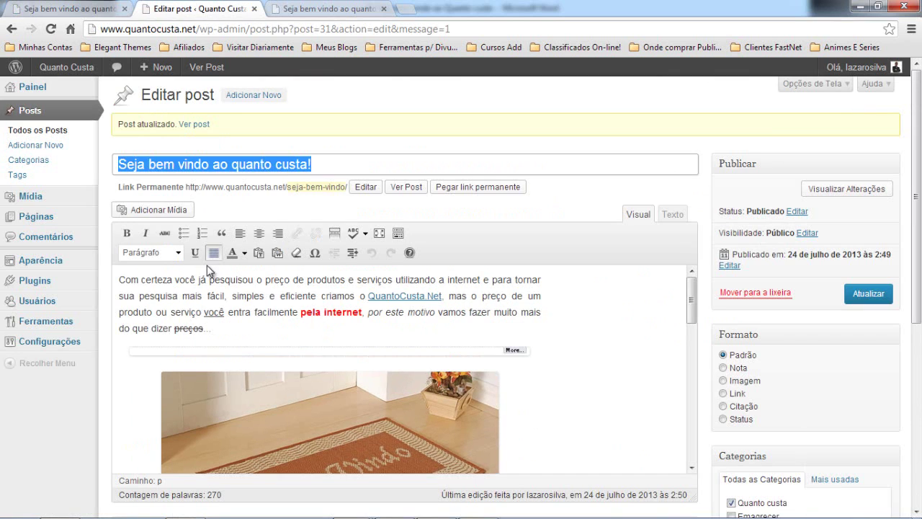
Step: Review the four objectives list items and closing heading on the live post, then return to the editor
click(55, 8)
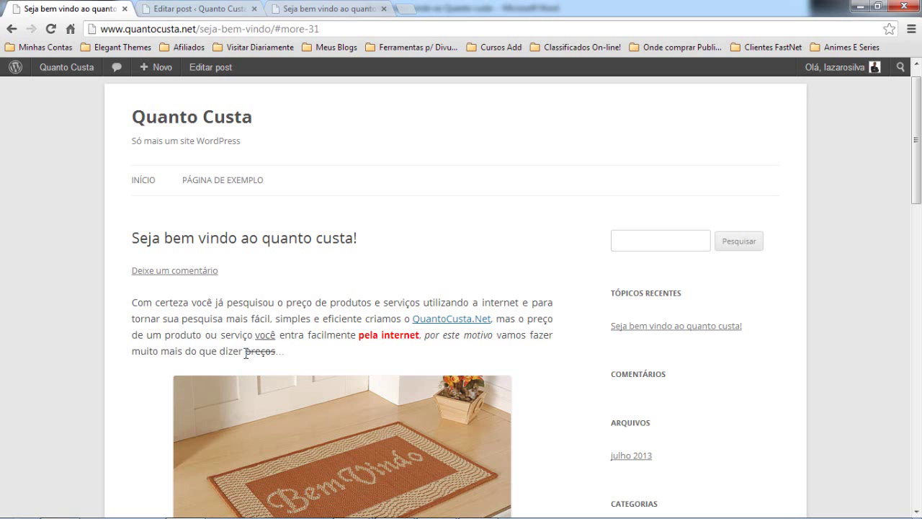
scroll(287, 384, down, 7)
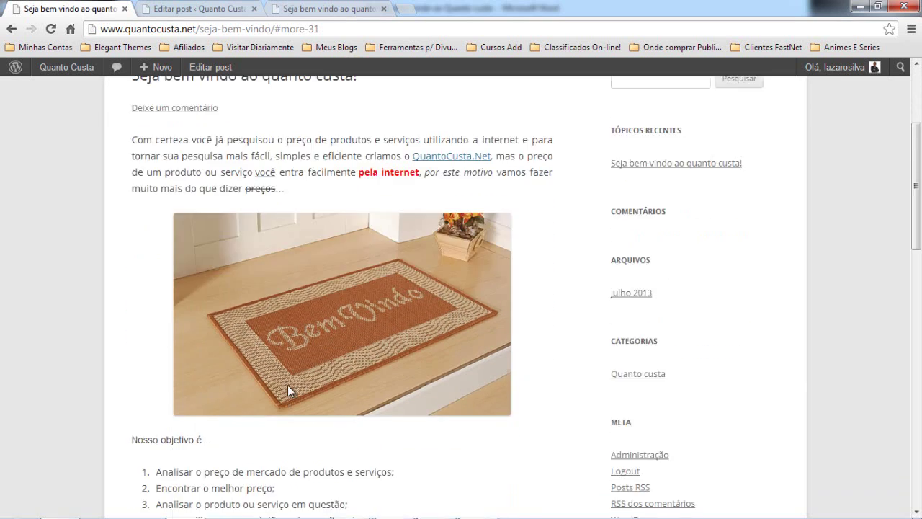
scroll(288, 390, up, 2)
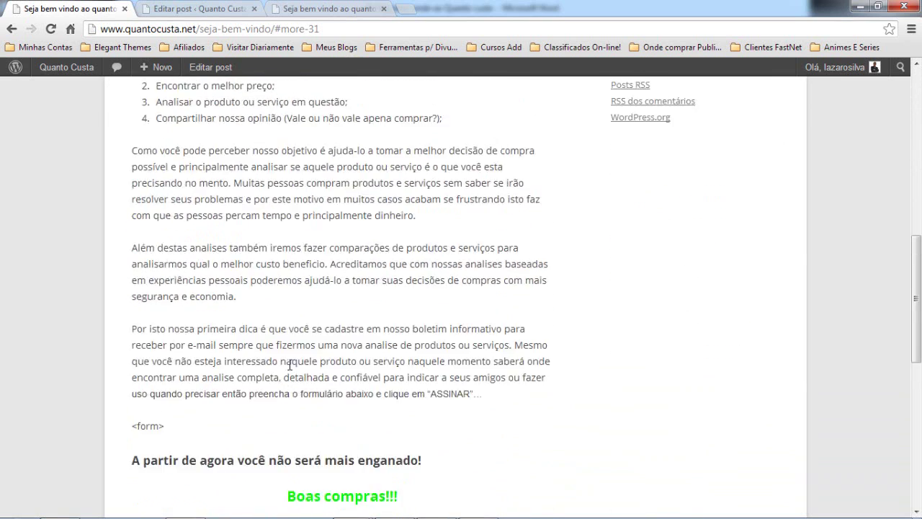
drag(154, 196, 456, 247)
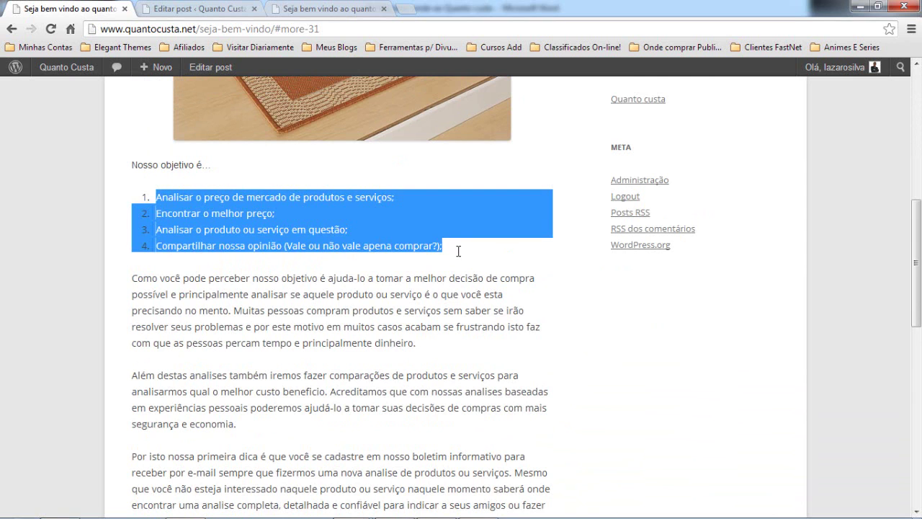
click(335, 235)
scroll(288, 288, down, 2)
scroll(276, 322, down, 2)
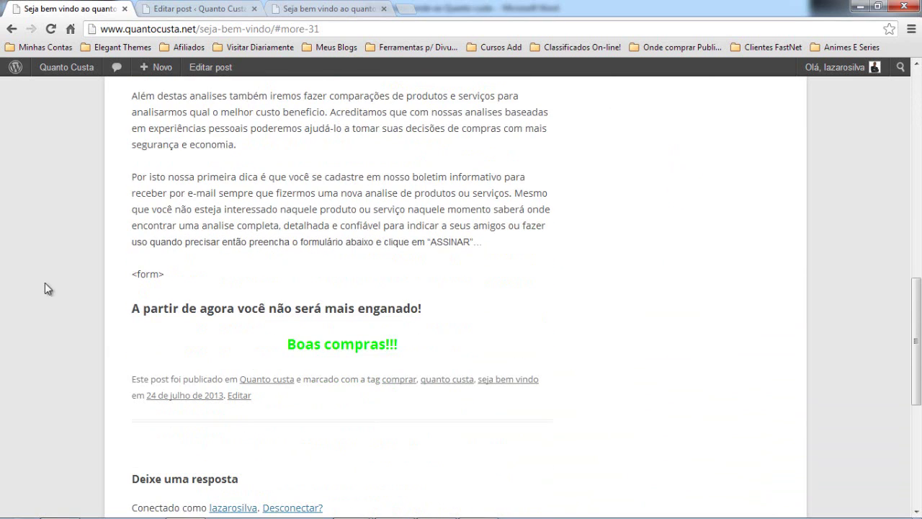
drag(132, 308, 441, 311)
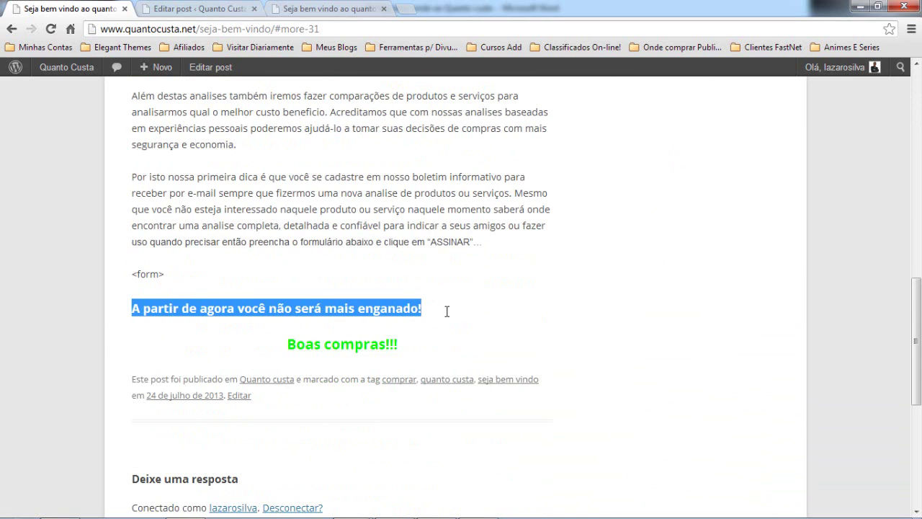
click(147, 9)
Step: Set the 'Boas compras!!!' line's style from the Formato dropdown
scroll(135, 277, down, 8)
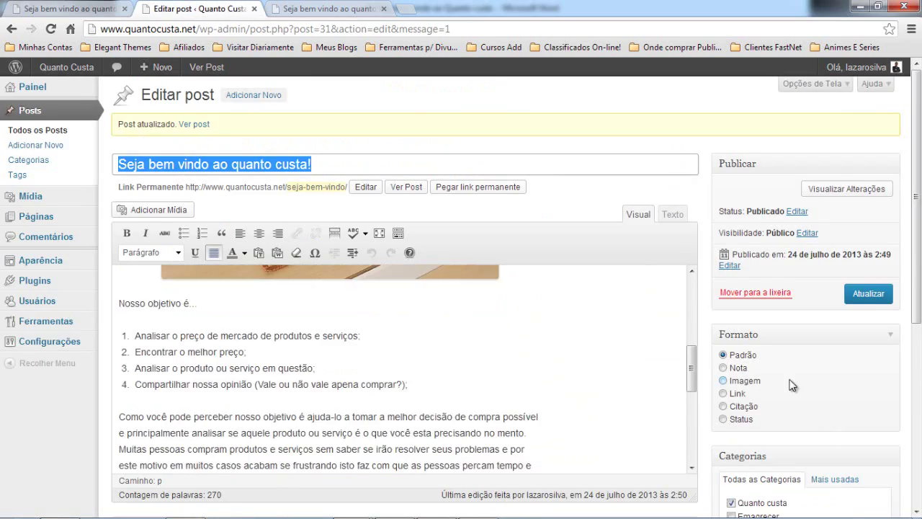
scroll(706, 388, up, 2)
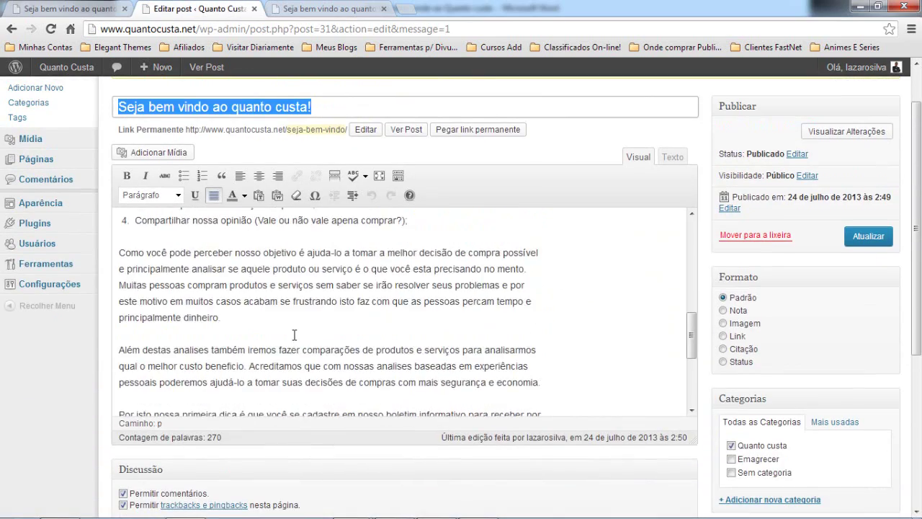
scroll(292, 338, down, 5)
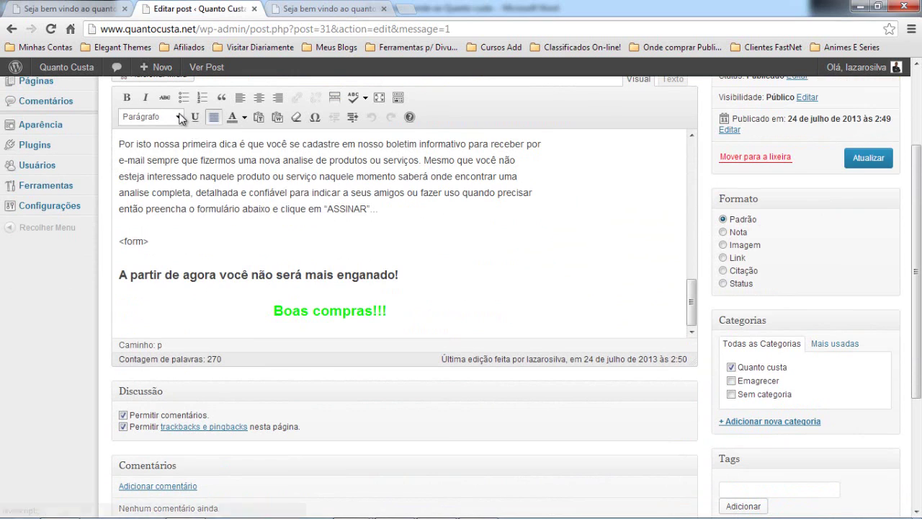
click(155, 116)
click(176, 274)
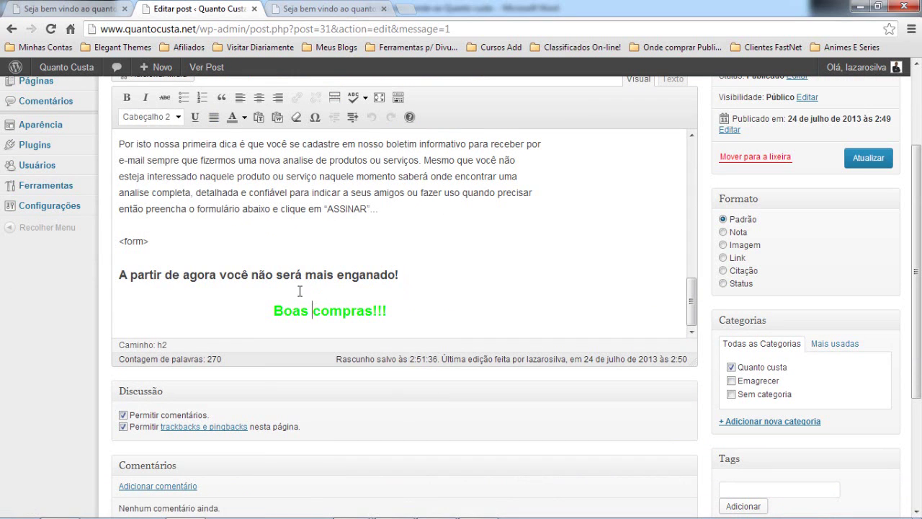
Step: Compare the 'Boas compras!!!' heading text on the live post before returning to the editor
click(94, 9)
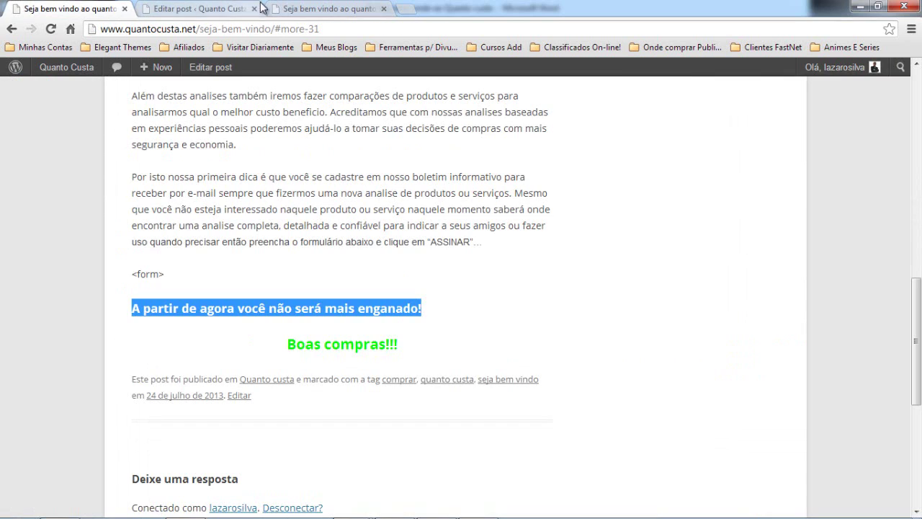
click(318, 343)
drag(174, 308, 247, 306)
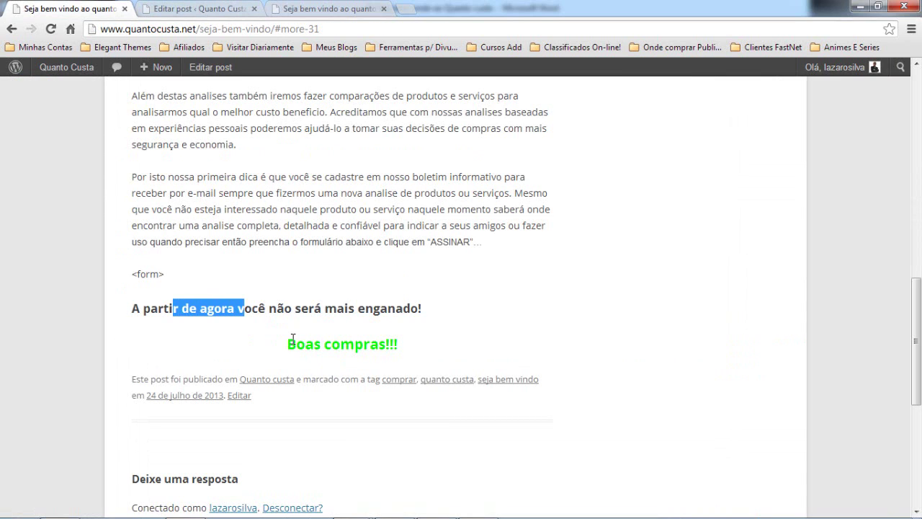
drag(288, 344, 296, 344)
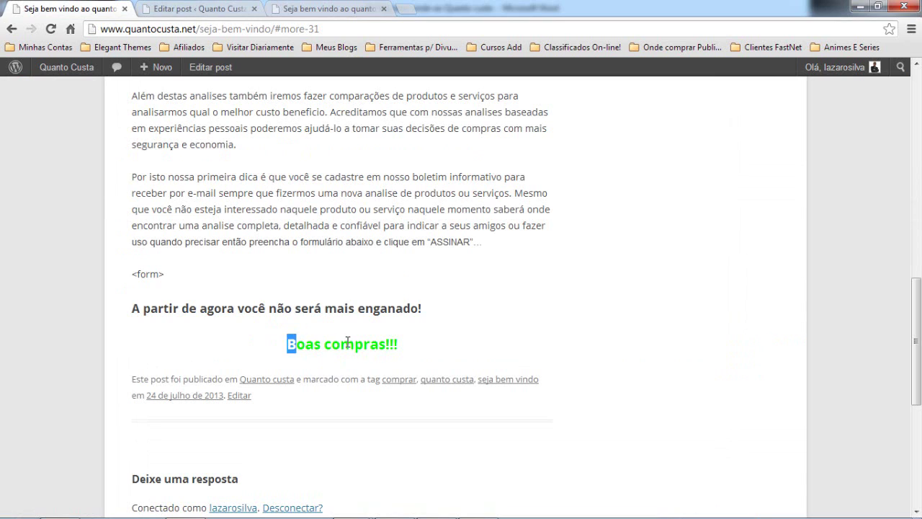
click(329, 310)
drag(325, 308, 380, 308)
drag(332, 345, 390, 344)
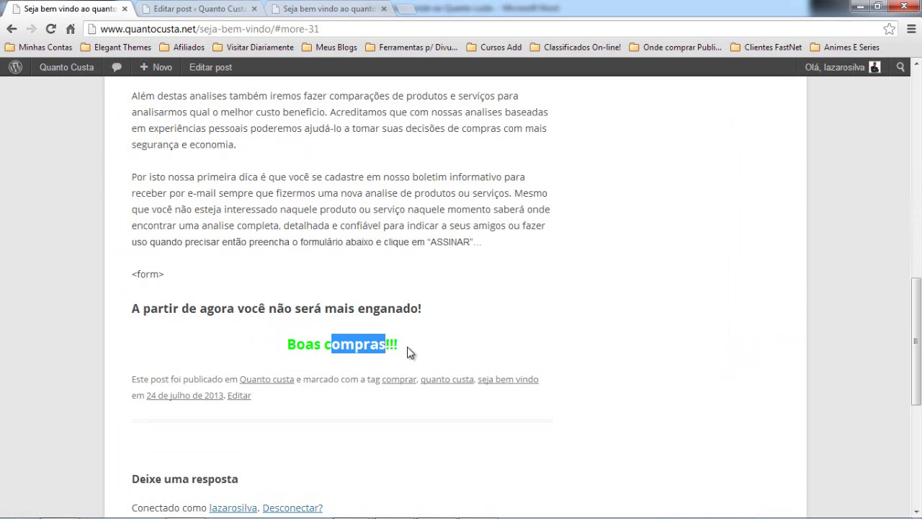
click(407, 347)
click(199, 9)
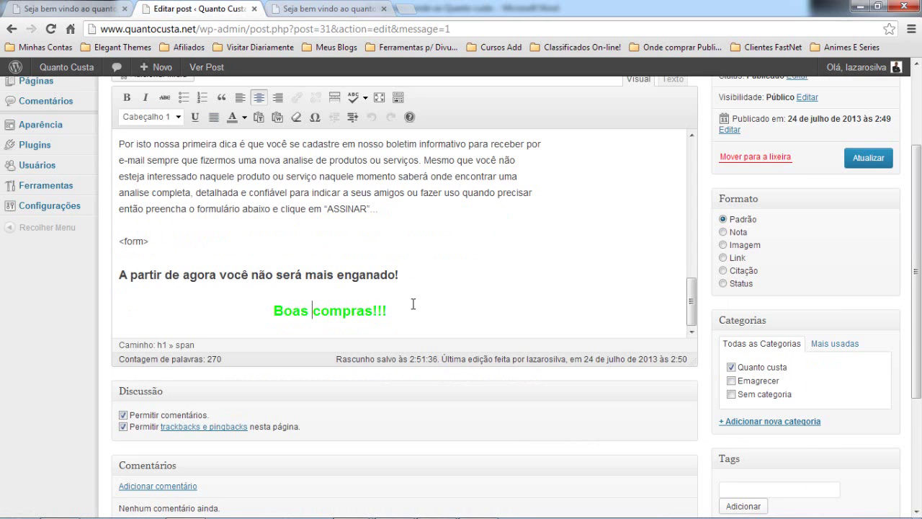
Step: Save the changes to the published post with Atualizar
scroll(576, 344, up, 3)
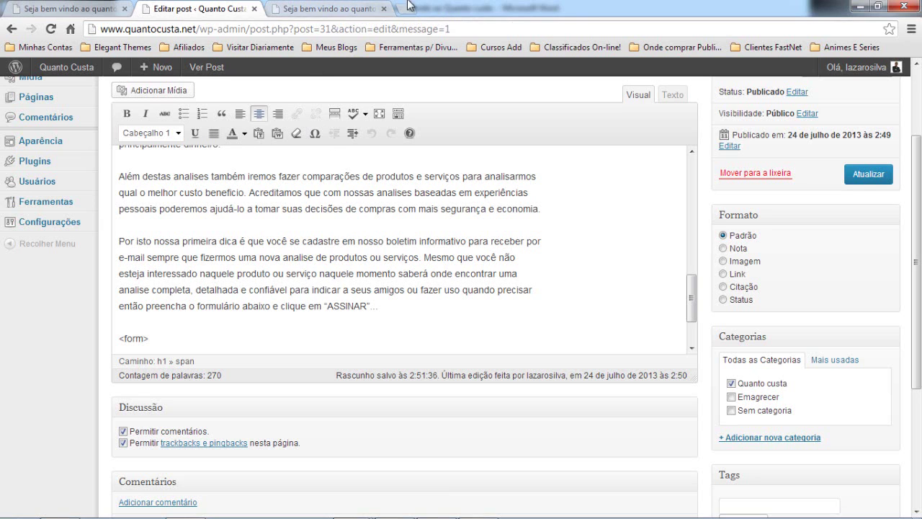
click(868, 174)
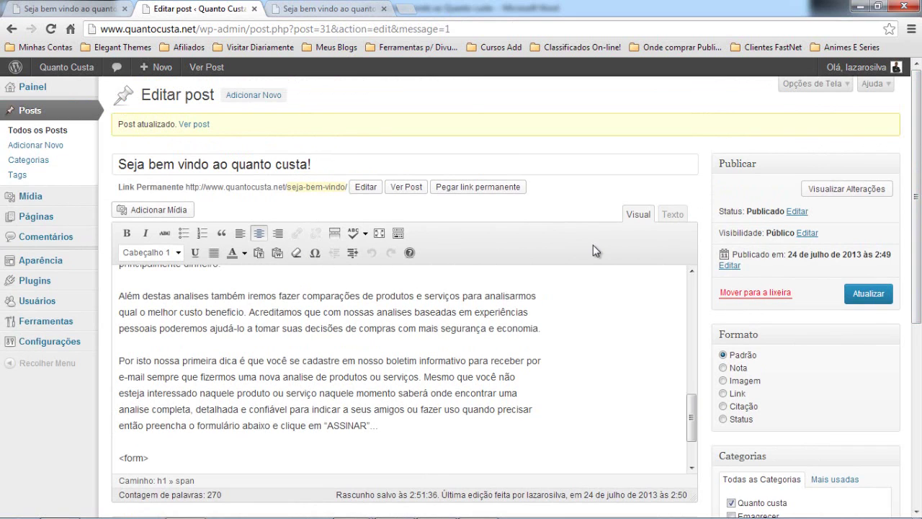
mouse_move(76, 512)
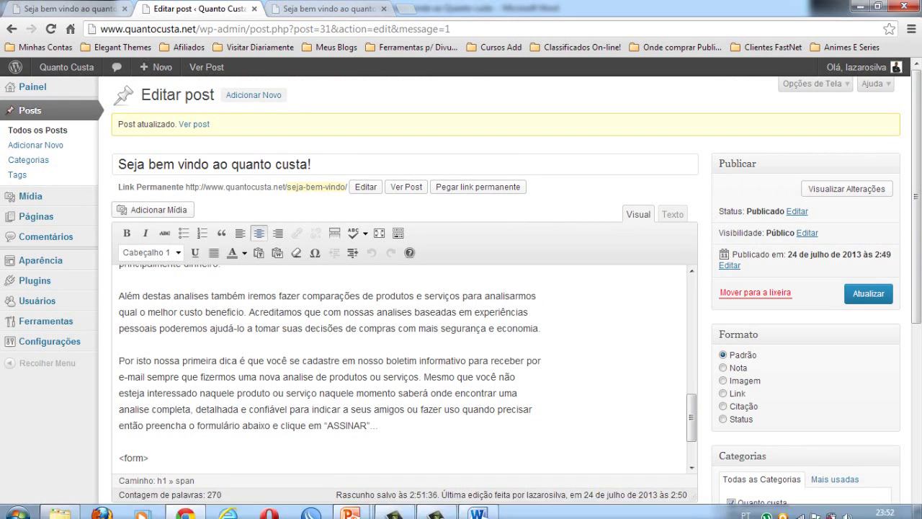
Step: Restore the Artigos folder, deselect the galaxy s4 article, and cycle windows with Win+Tab
click(75, 509)
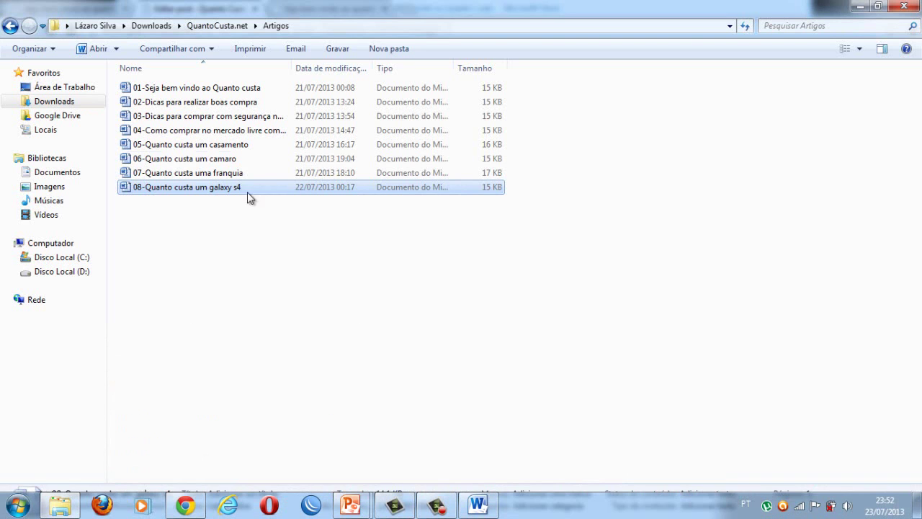
click(214, 324)
mouse_move(256, 103)
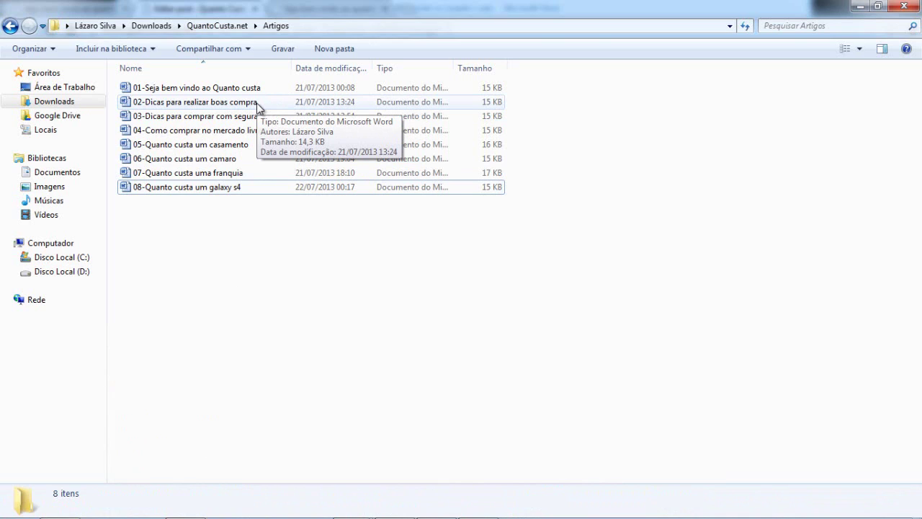
key(super+Tab)
key(super+Tab)
key(super+Tab)
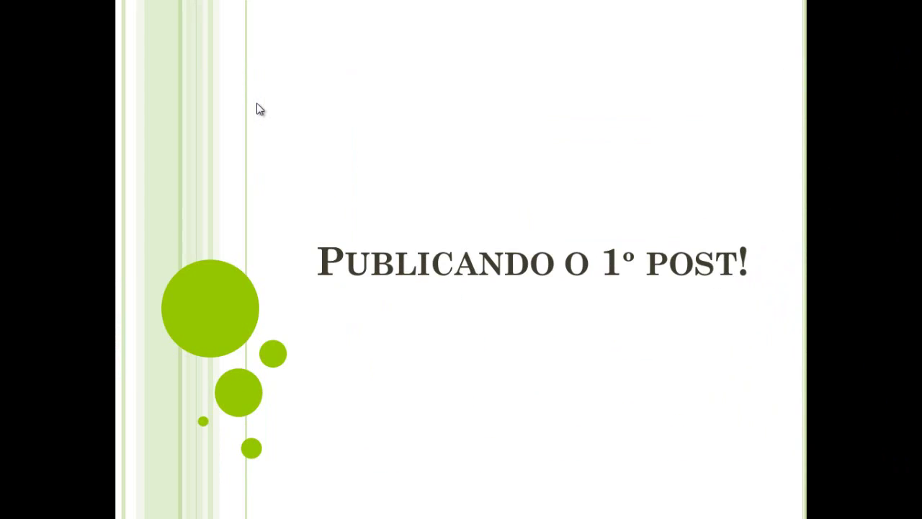
Step: Leave the finished PowerPoint show and restart the 'Criando seus POSTS' slide show from slide 2
click(257, 103)
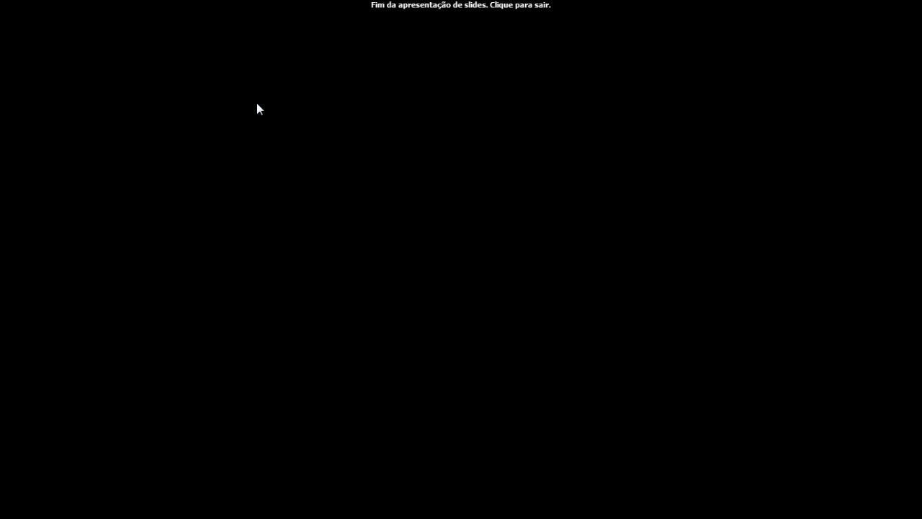
click(257, 108)
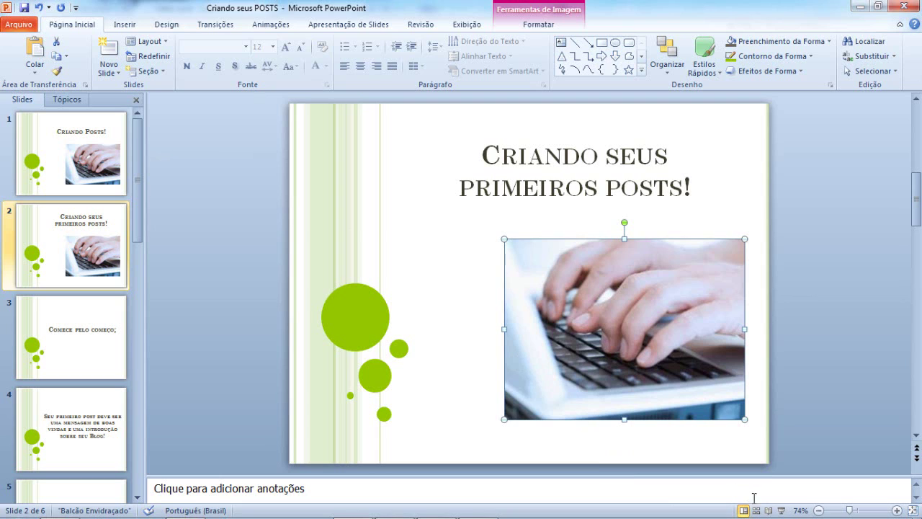
click(781, 510)
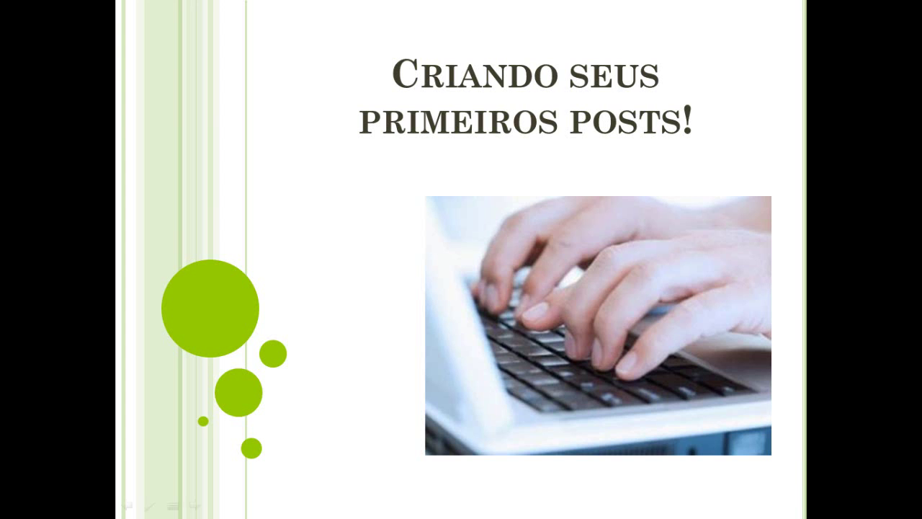